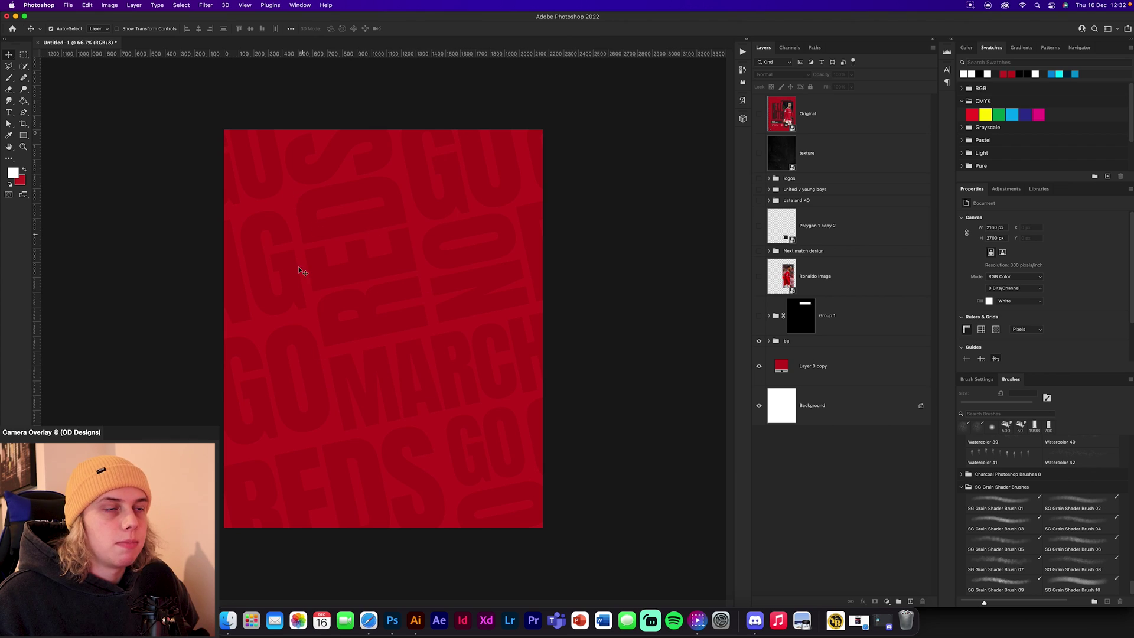
Create a new 2160 x 2700 px portrait document at 300 ppi in 8-bit RGB with a white background.
click(769, 342)
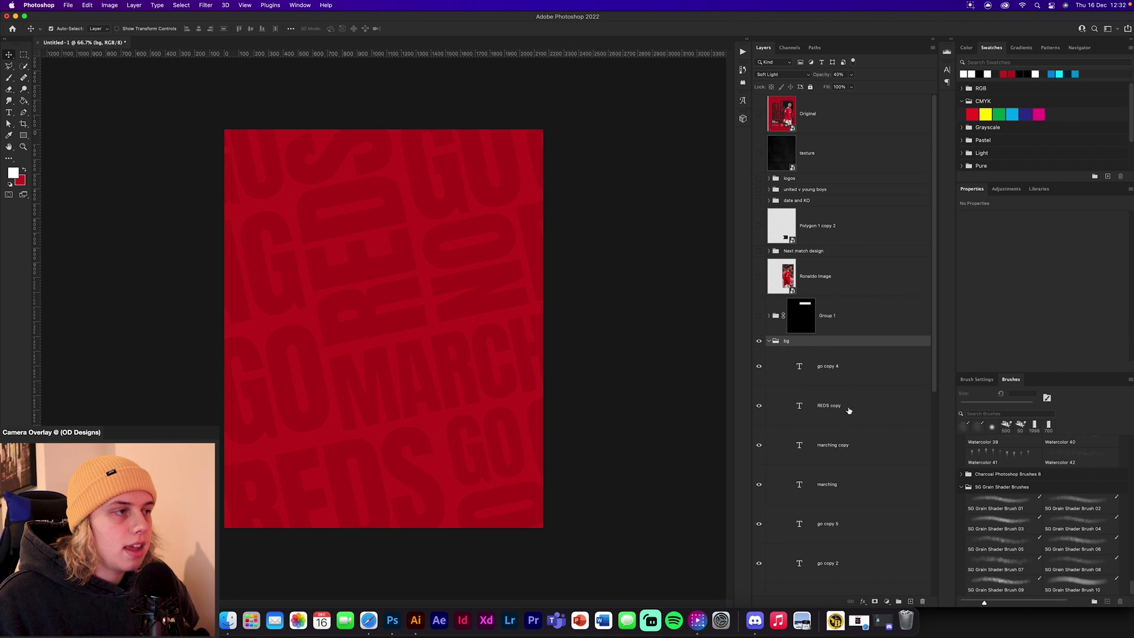
click(768, 342)
right_click(164, 44)
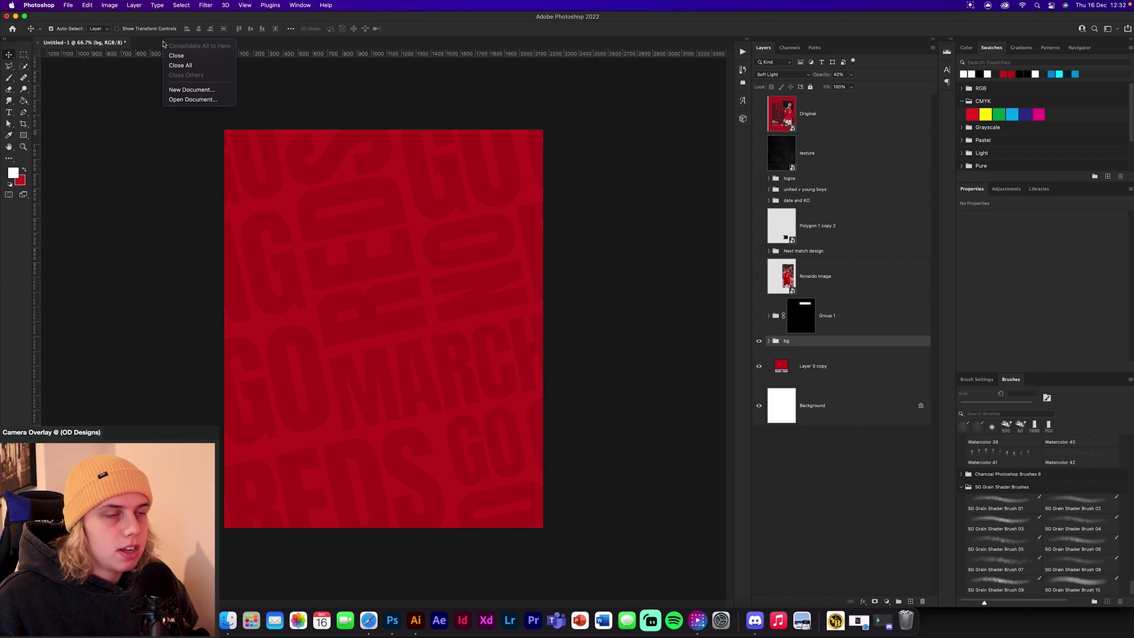
click(188, 89)
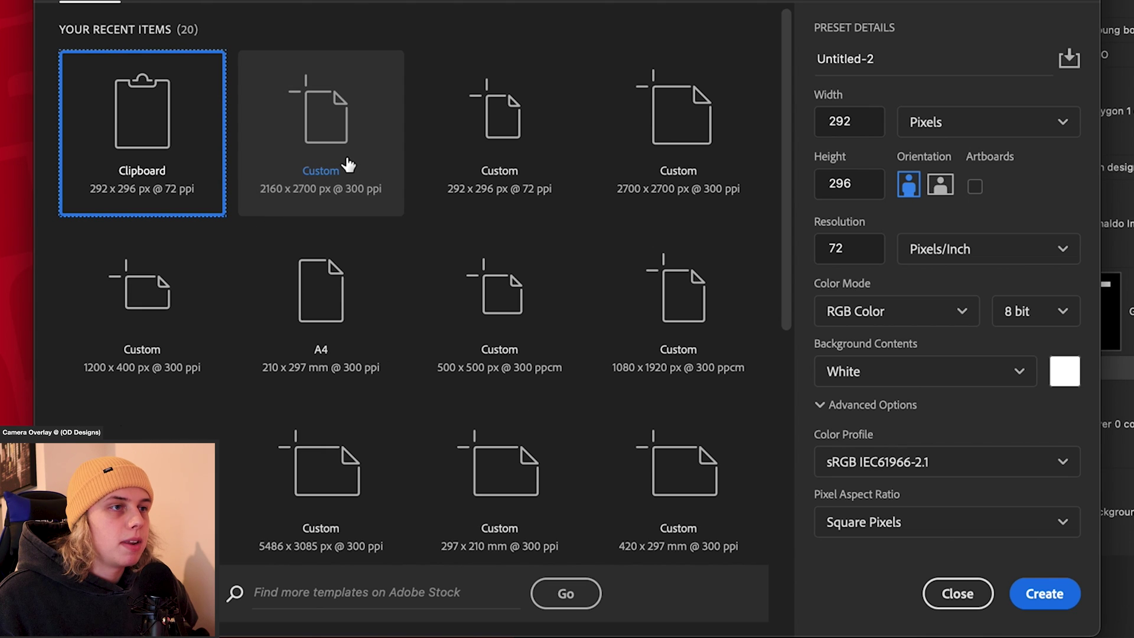
click(349, 165)
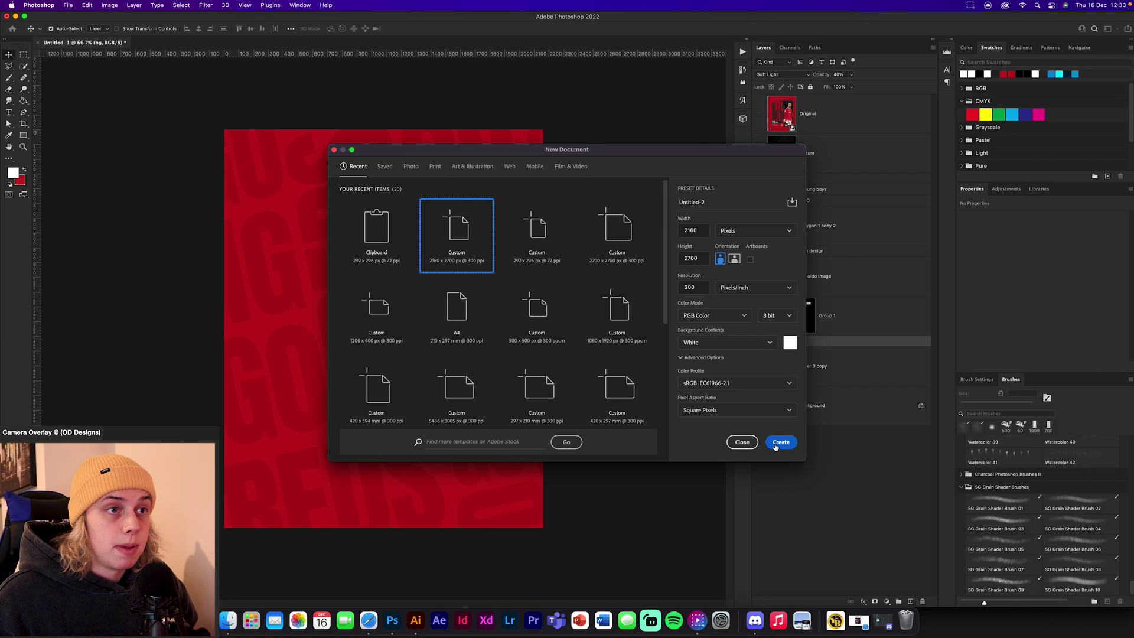
click(779, 442)
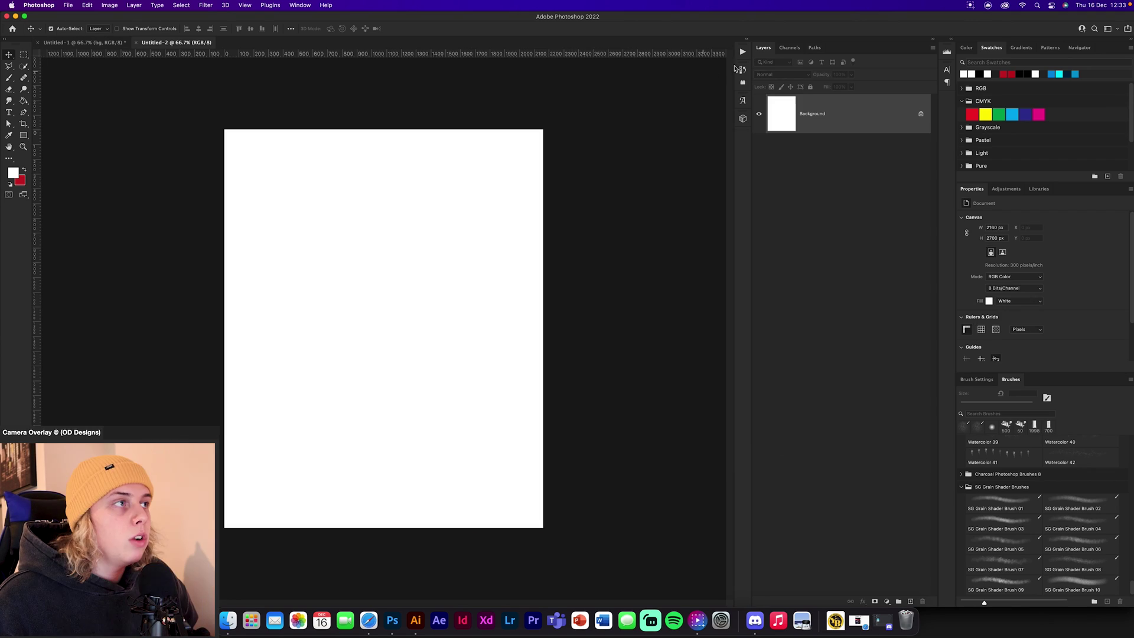
Add a Solid Color fill layer in red #c61b23 above the background.
click(888, 601)
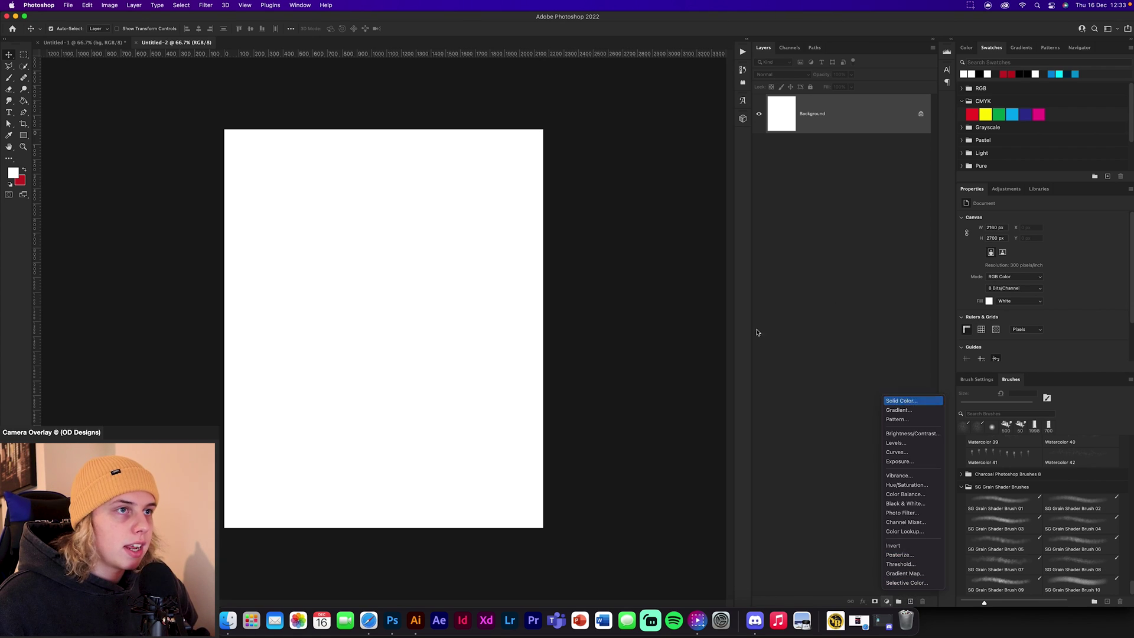
click(906, 400)
click(1006, 73)
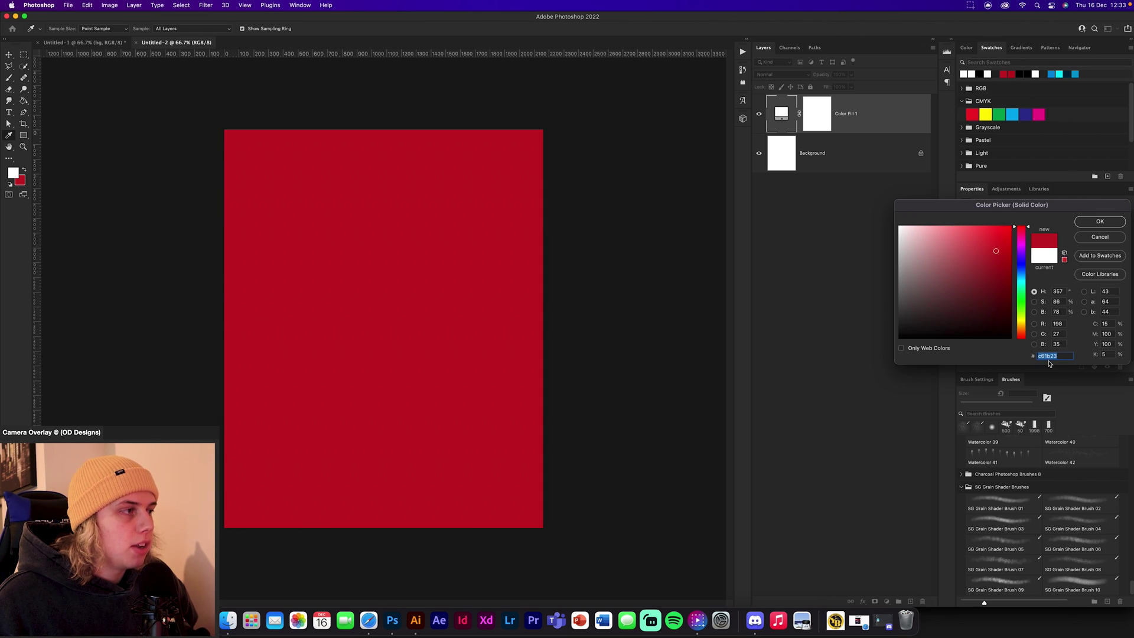
click(1100, 222)
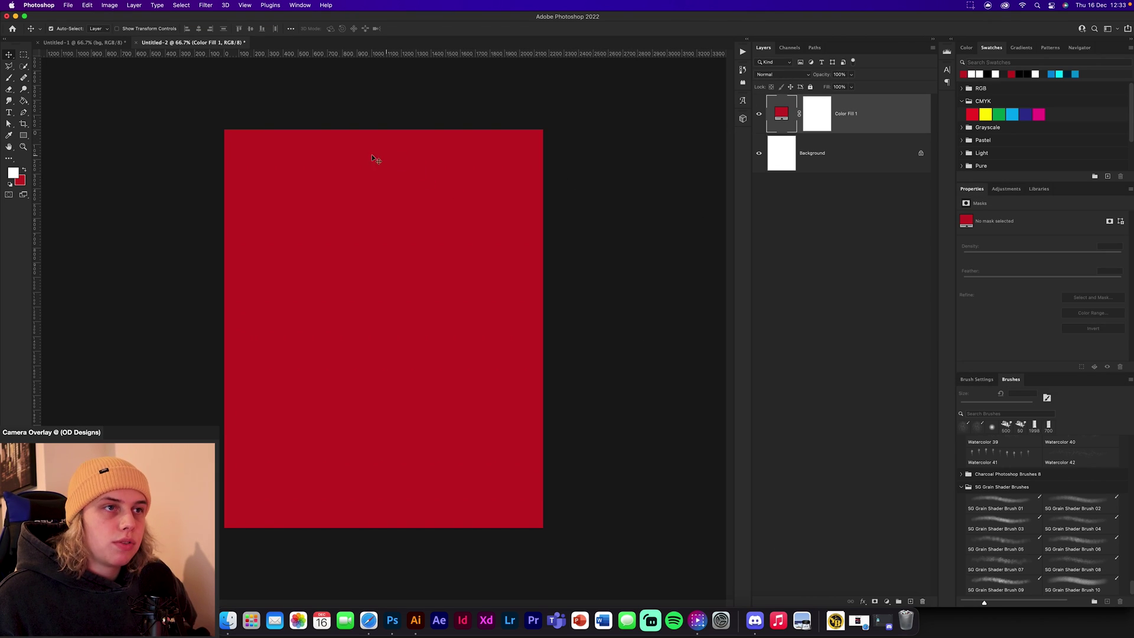
Examine the text layers in the bg group of the Untitled-1 poster and return to Untitled-2.
click(69, 43)
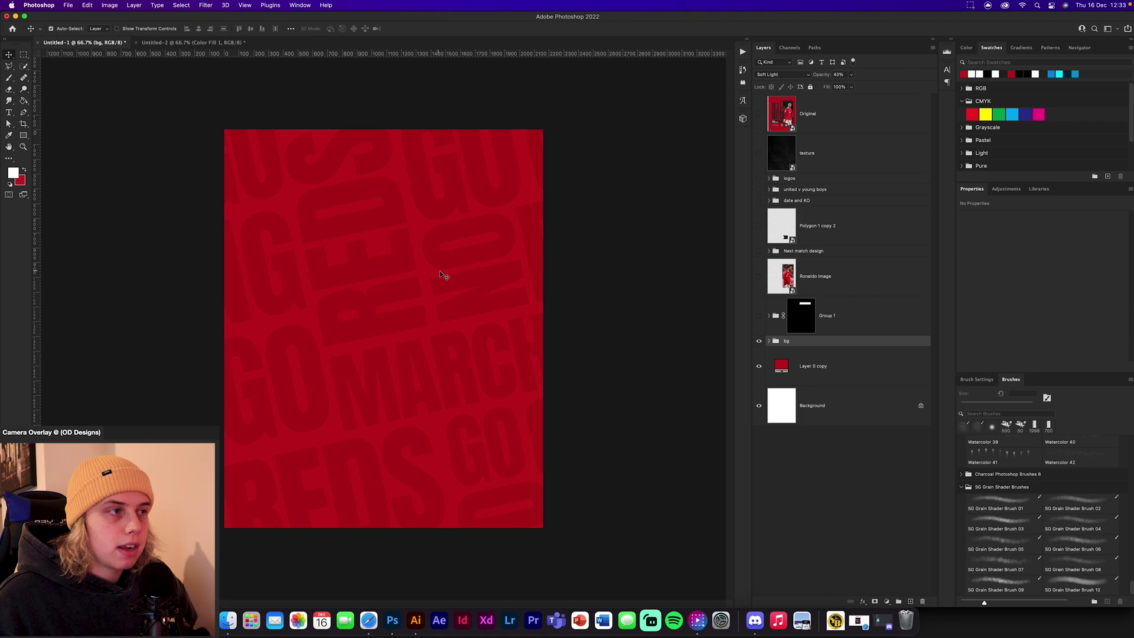
click(768, 341)
scroll(775, 309, down, 5)
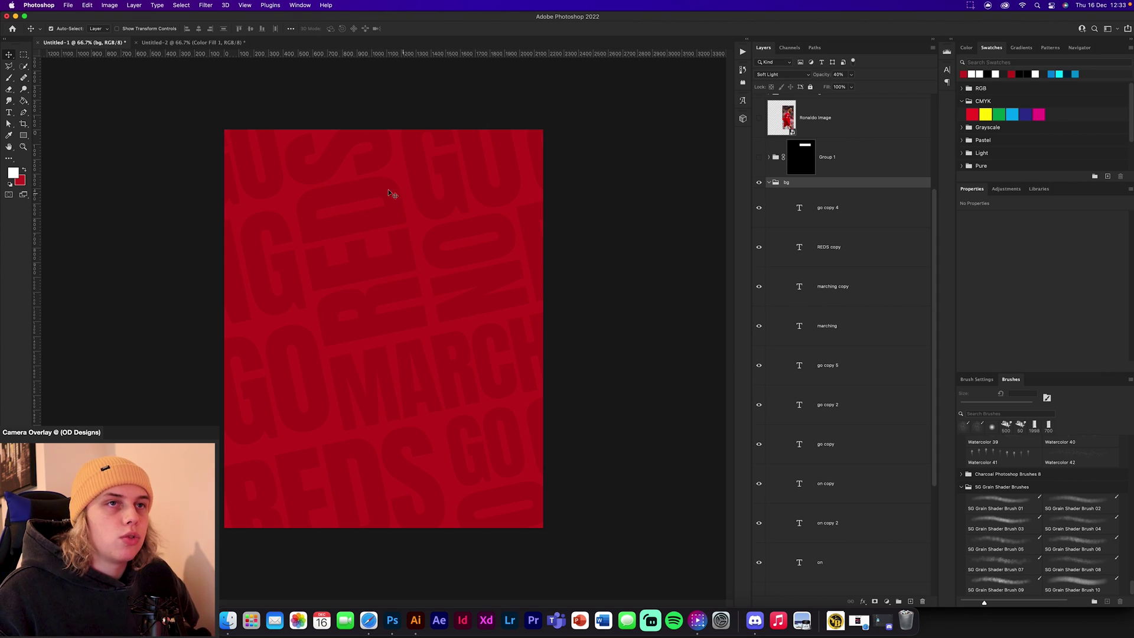
click(768, 182)
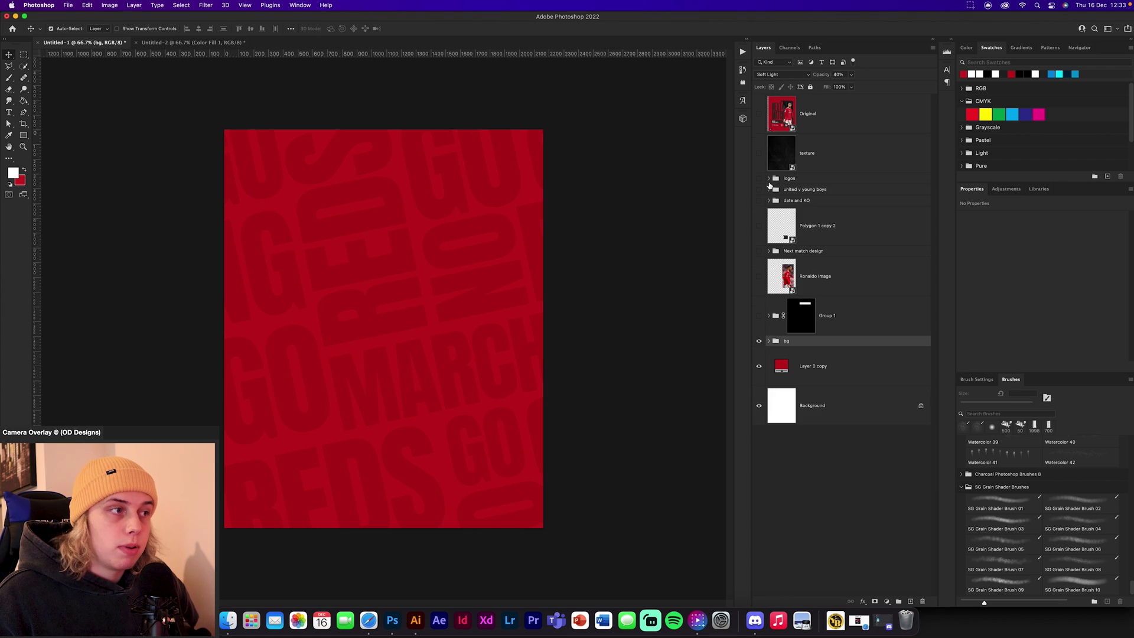
click(168, 43)
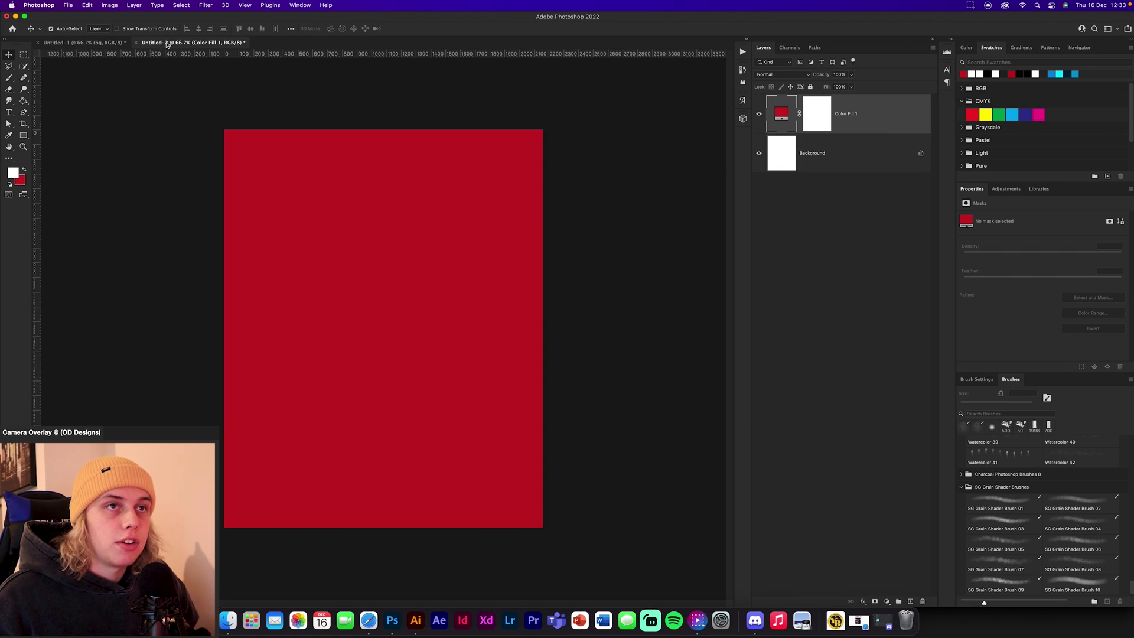
Add a text layer reading REDS in the lower half of the canvas and set its font to Anton.
click(9, 112)
click(342, 418)
text(REDS)
click(430, 29)
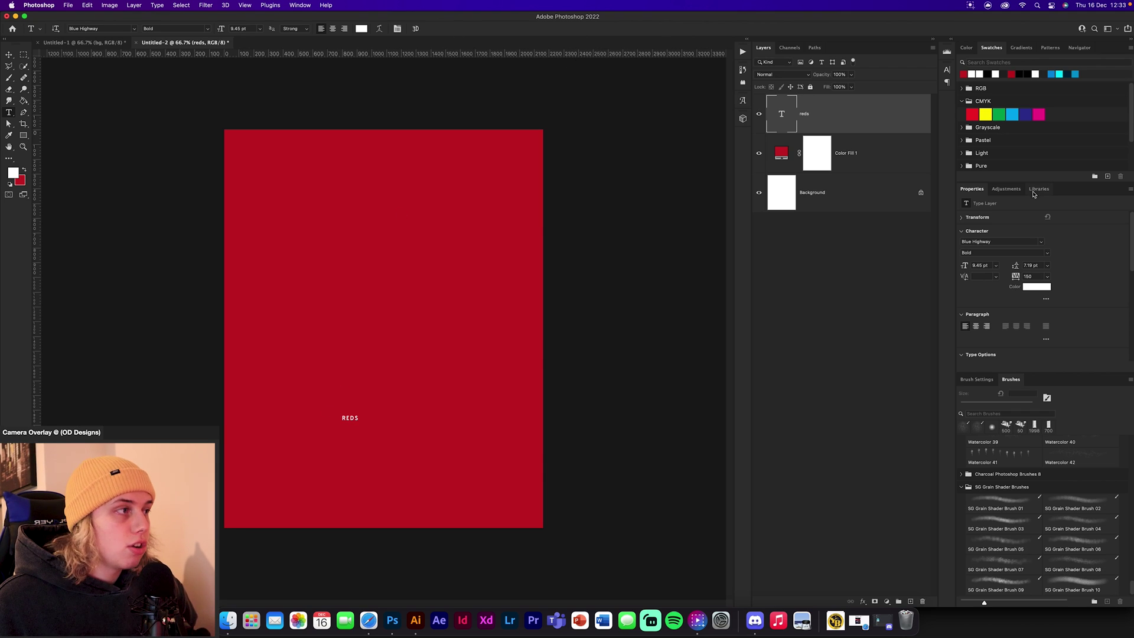
click(1041, 243)
click(1018, 279)
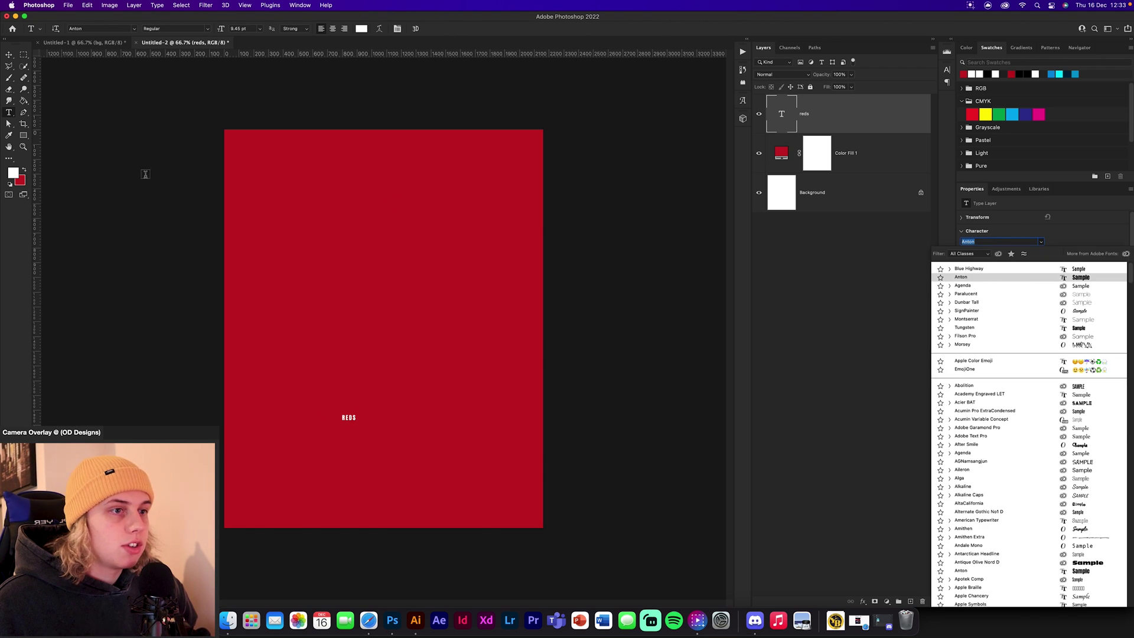
Enlarge the REDS text to about 172 pt and set its tracking to 0.
click(10, 55)
key(super+t)
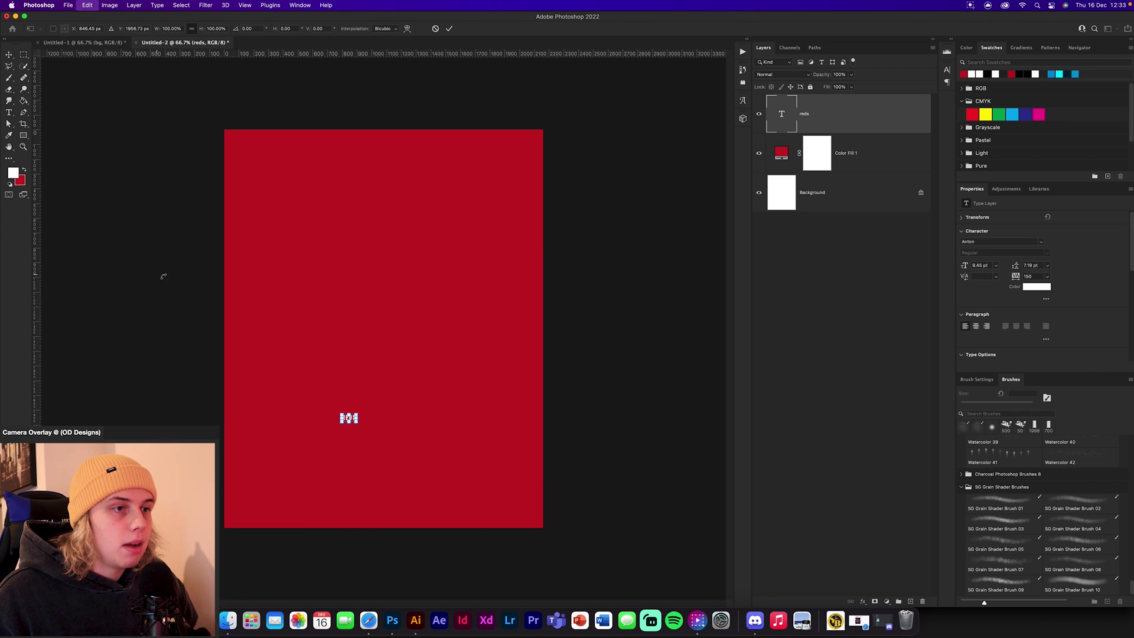
drag(357, 418, 605, 426)
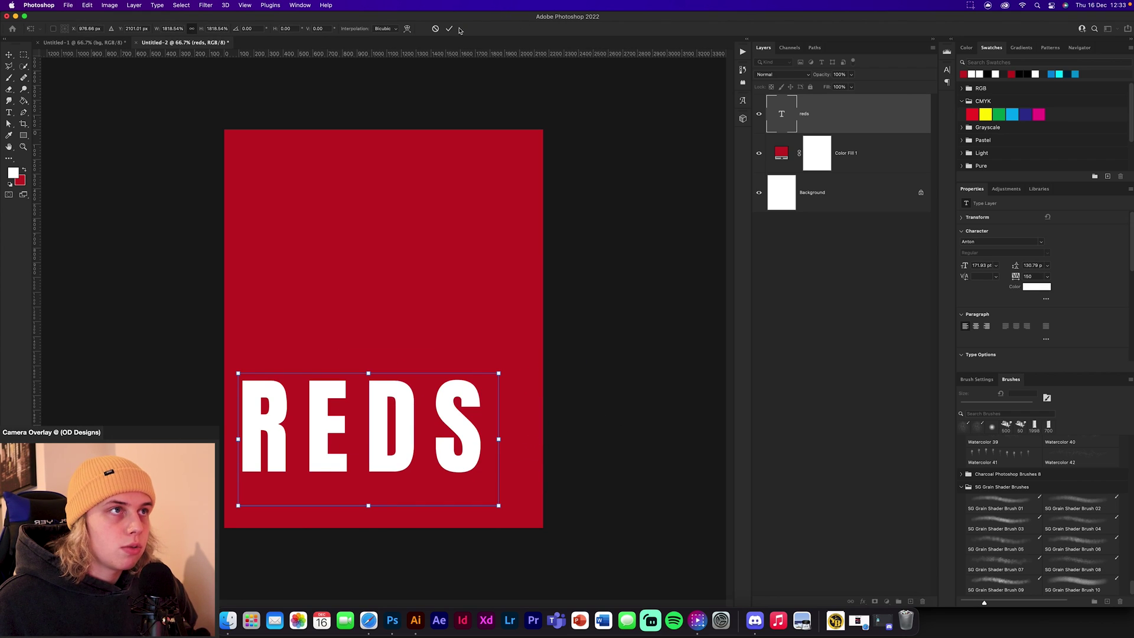
click(448, 29)
click(1046, 277)
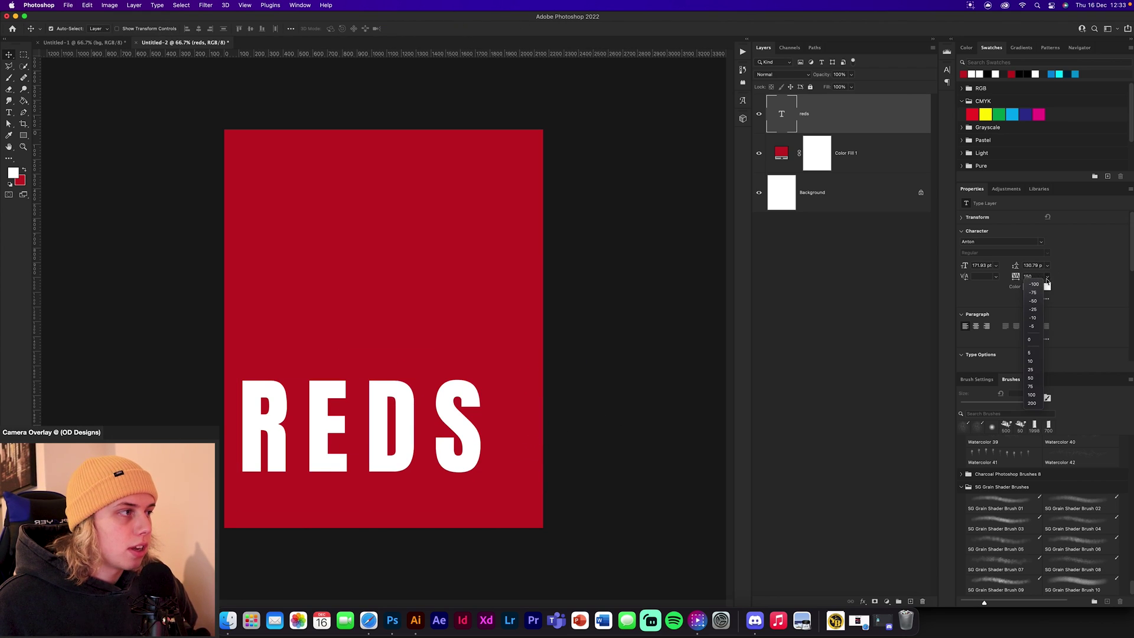
click(1032, 324)
Scale REDS up to about 257 pt, tilt it slightly counter-clockwise and place it running off the canvas's lower-left edge.
key(super+t)
drag(431, 441, 481, 456)
click(449, 28)
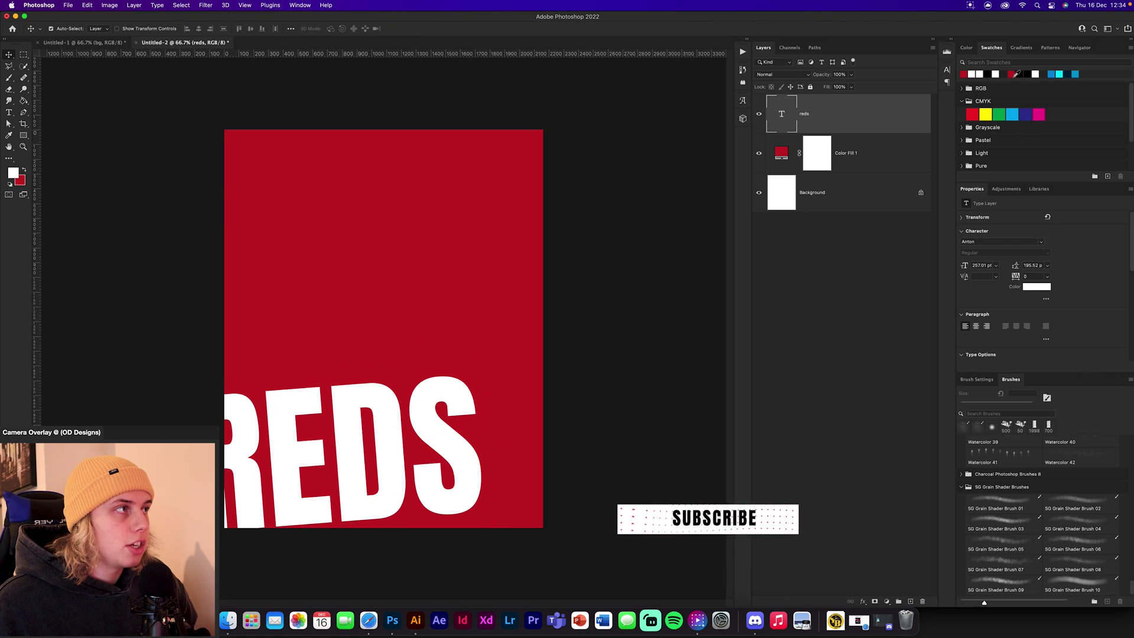
Change the REDS text colour to dark grey #222222.
click(1018, 74)
click(1037, 286)
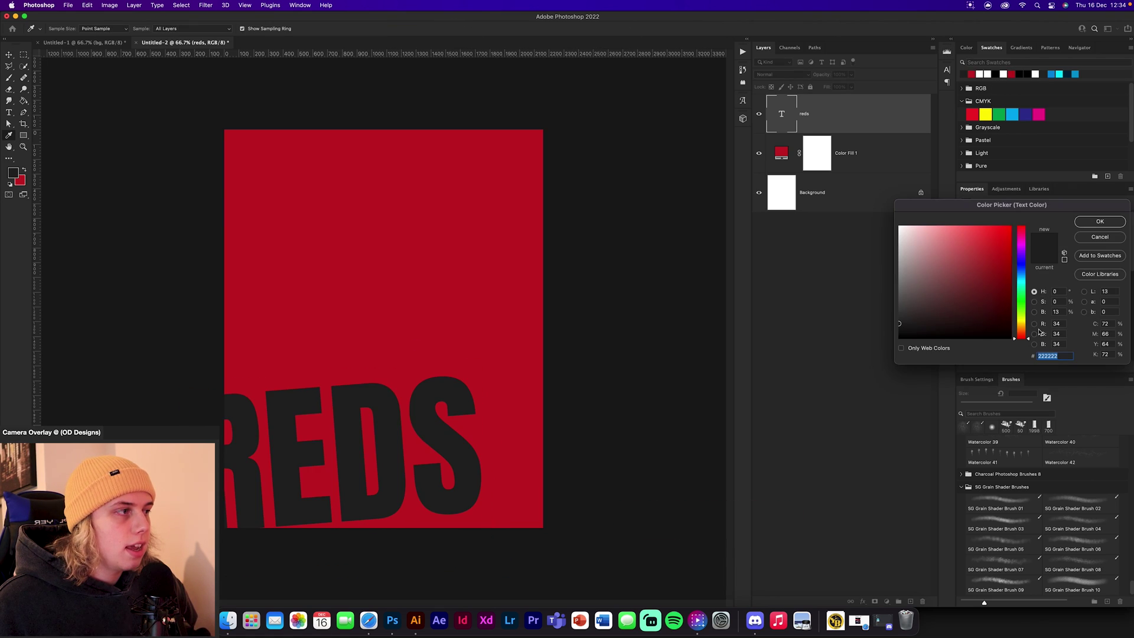
click(1099, 221)
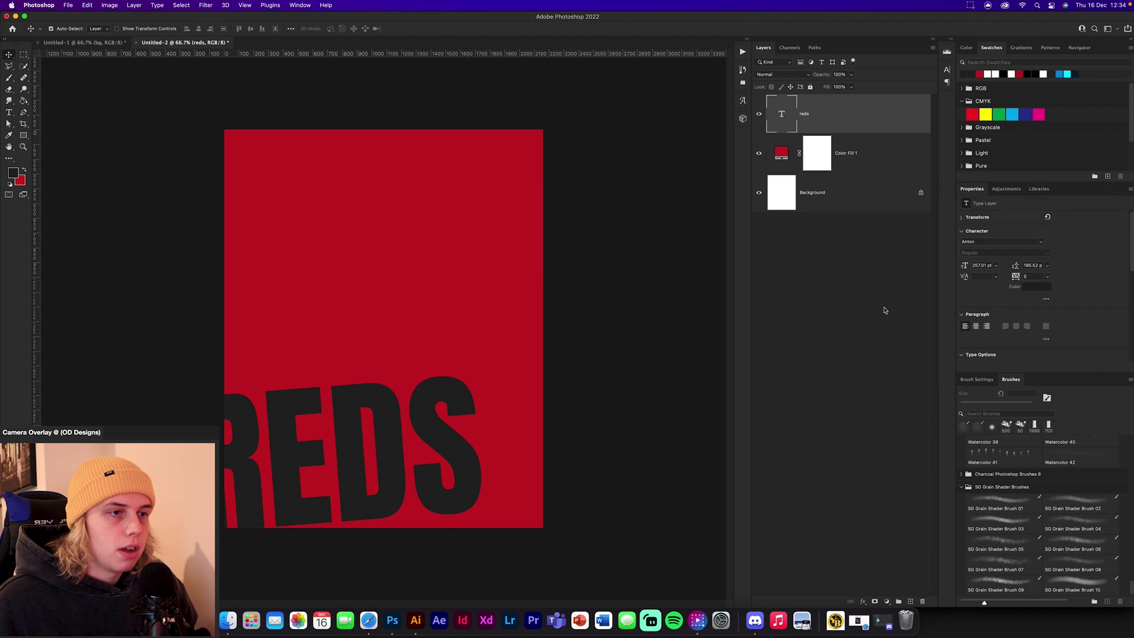
click(597, 402)
Duplicate the REDS text directly above the original and change the copy's wording to MARCHING.
drag(449, 452, 448, 278)
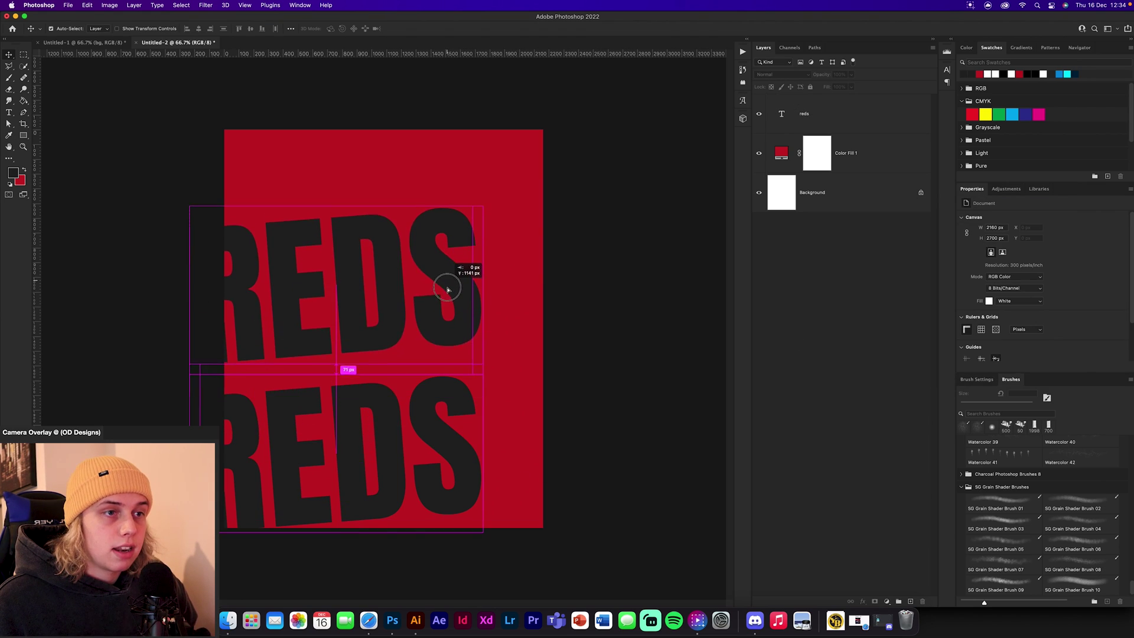
double_click(447, 286)
text(MARCH)
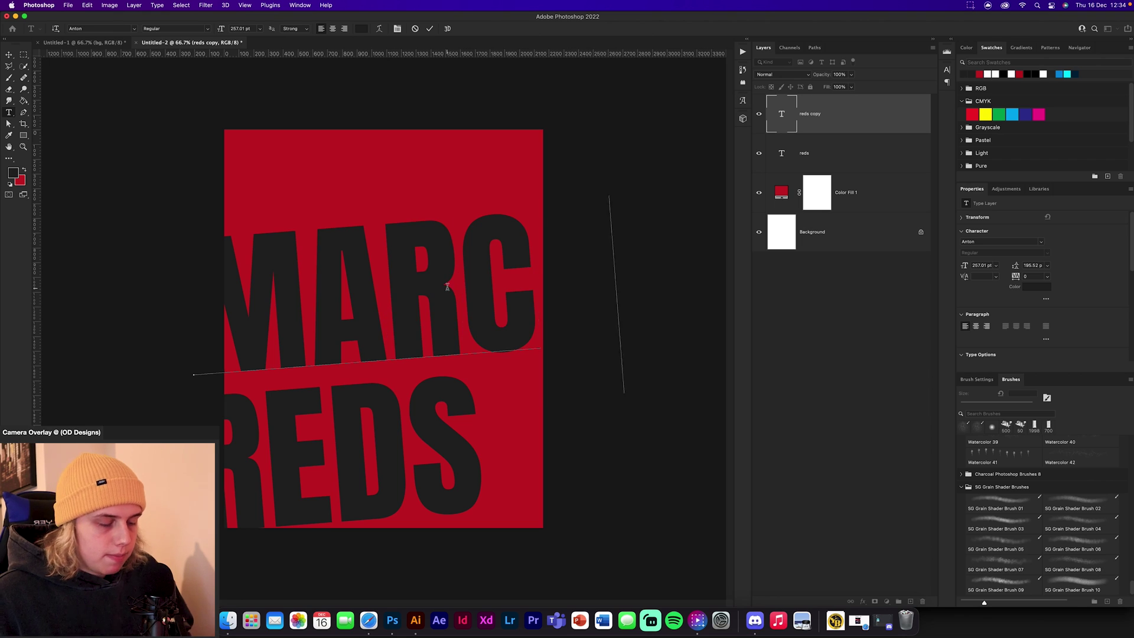
click(429, 28)
Shrink the MARCHING text to about 186 pt and position it across the canvas's upper middle, running off both sides.
key(ctrl+t)
drag(499, 179, 499, 251)
drag(517, 315, 443, 252)
key(Return)
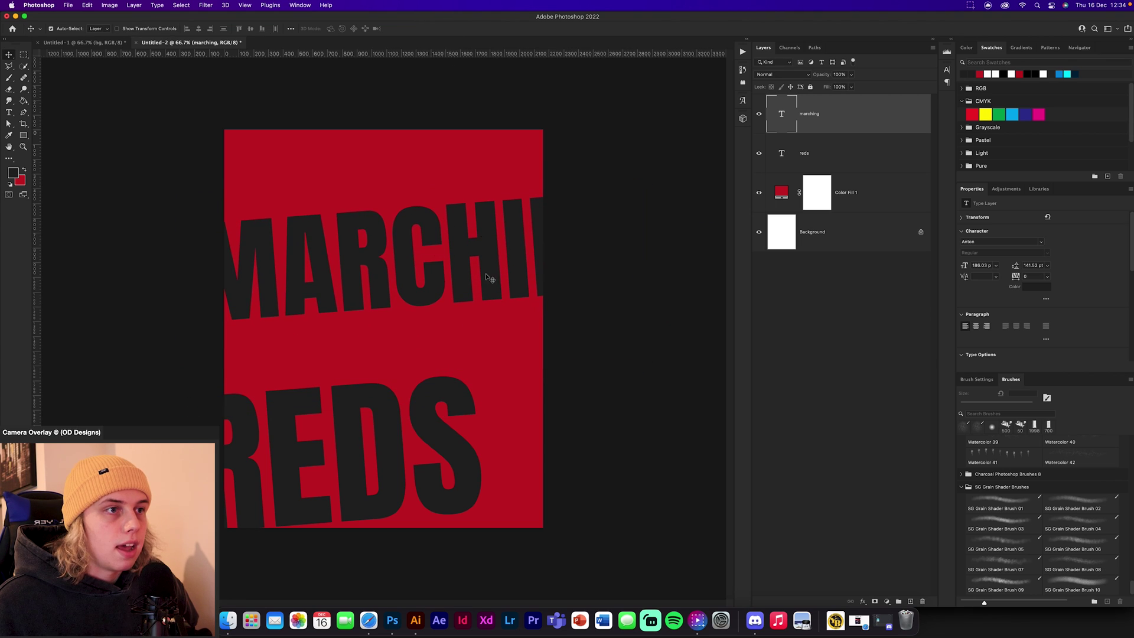
Duplicate the REDS text slightly above the original and change the copy's wording to GO.
drag(400, 440, 392, 385)
double_click(393, 385)
text(GO)
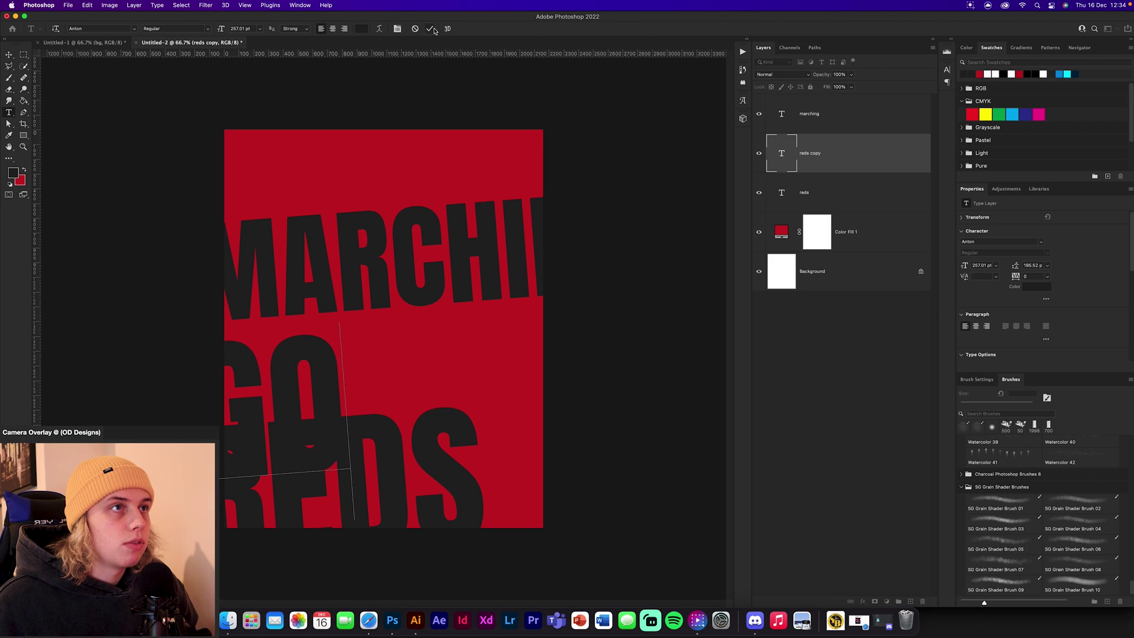
key(ctrl+Return)
Shrink GO to about 196 pt, rotate it a quarter turn counter-clockwise and place it in the canvas's upper-left corner.
key(ctrl+t)
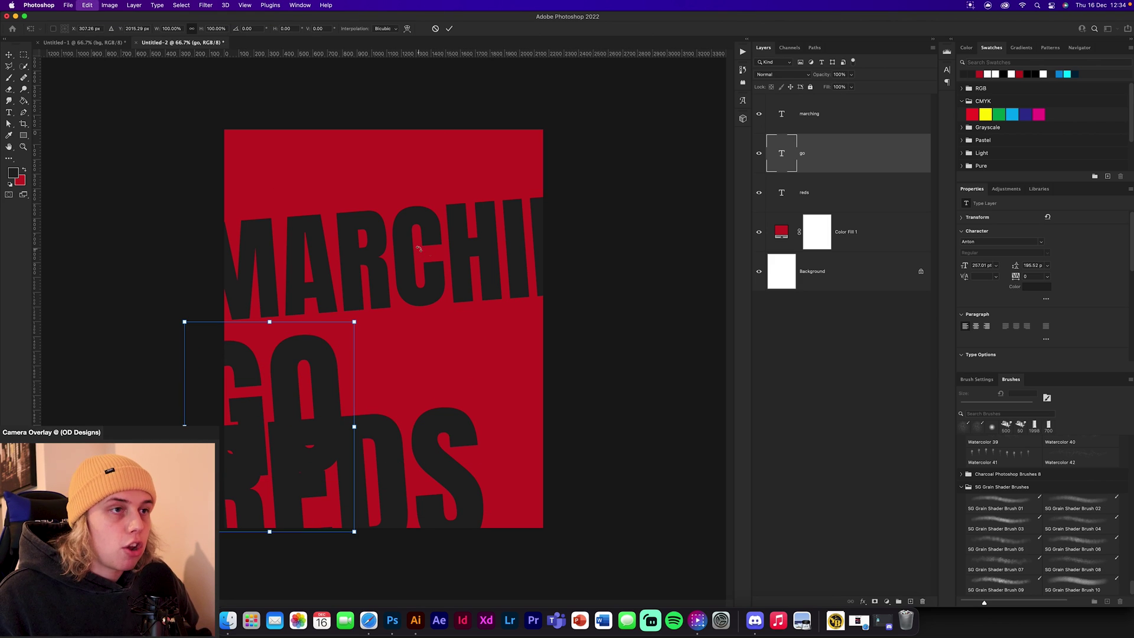
drag(354, 427, 248, 319)
drag(255, 362, 278, 118)
click(449, 30)
Duplicate the rotated GO to the canvas's right edge and upper right, and change the upper-right copy to ON.
drag(290, 184, 456, 170)
double_click(456, 169)
text(o)
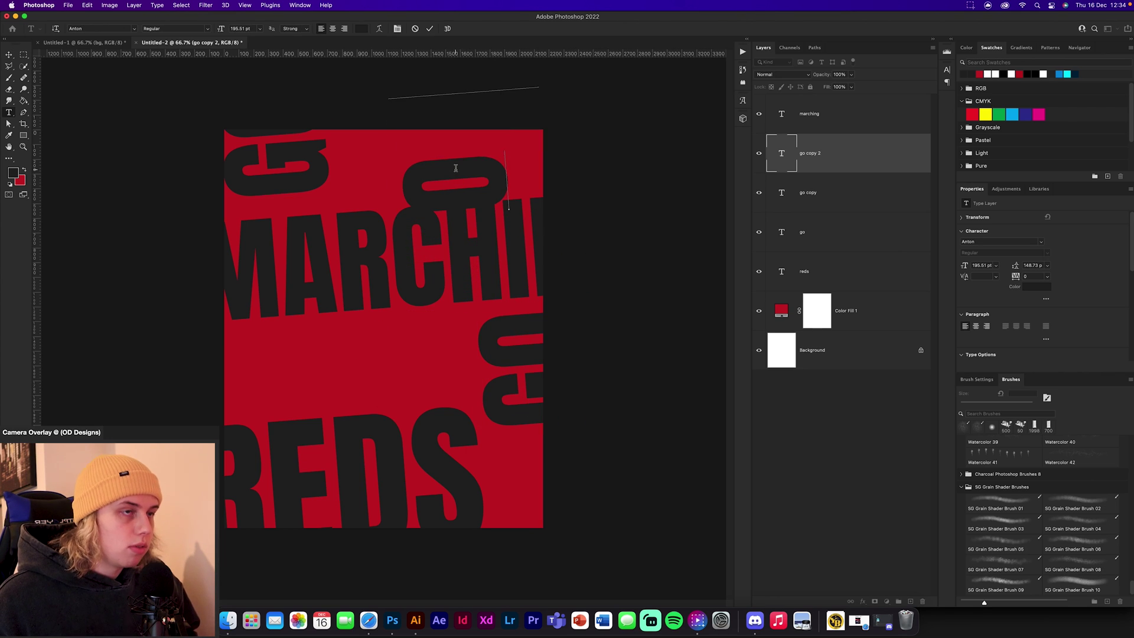
text(n)
click(429, 29)
Rotate ON back to a near-horizontal tilt in the canvas's upper-right corner and place a copy beside REDS at the lower right.
key(super+t)
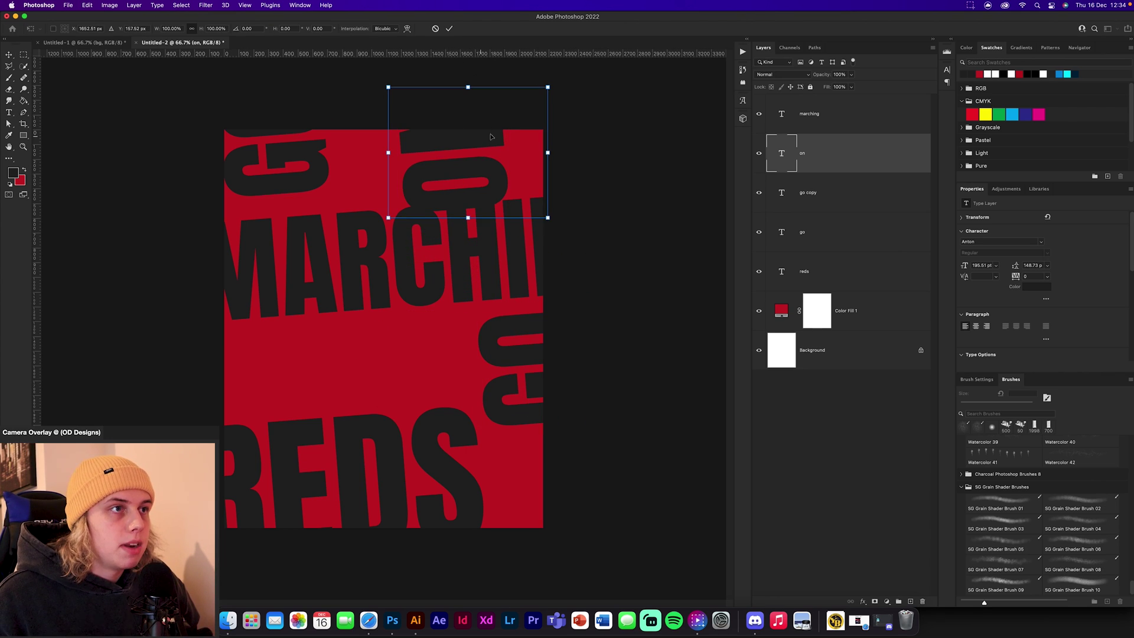
drag(583, 166, 455, 239)
drag(476, 176, 564, 479)
click(451, 29)
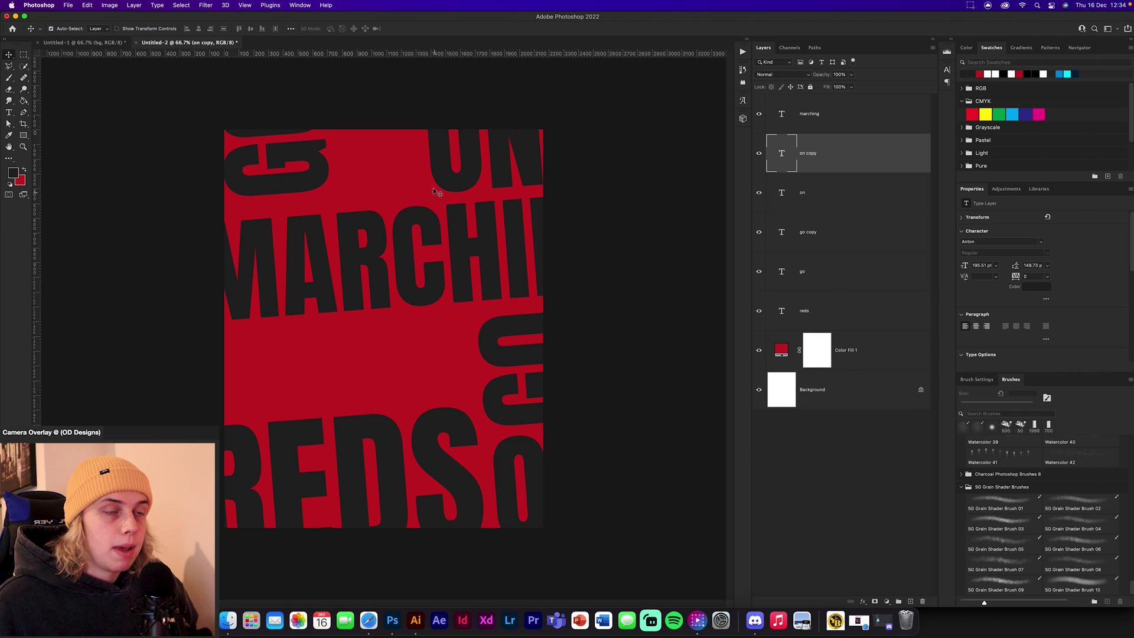
Scale down the MARCHING text so its first letter fits inside the canvas's left edge.
click(312, 159)
click(314, 260)
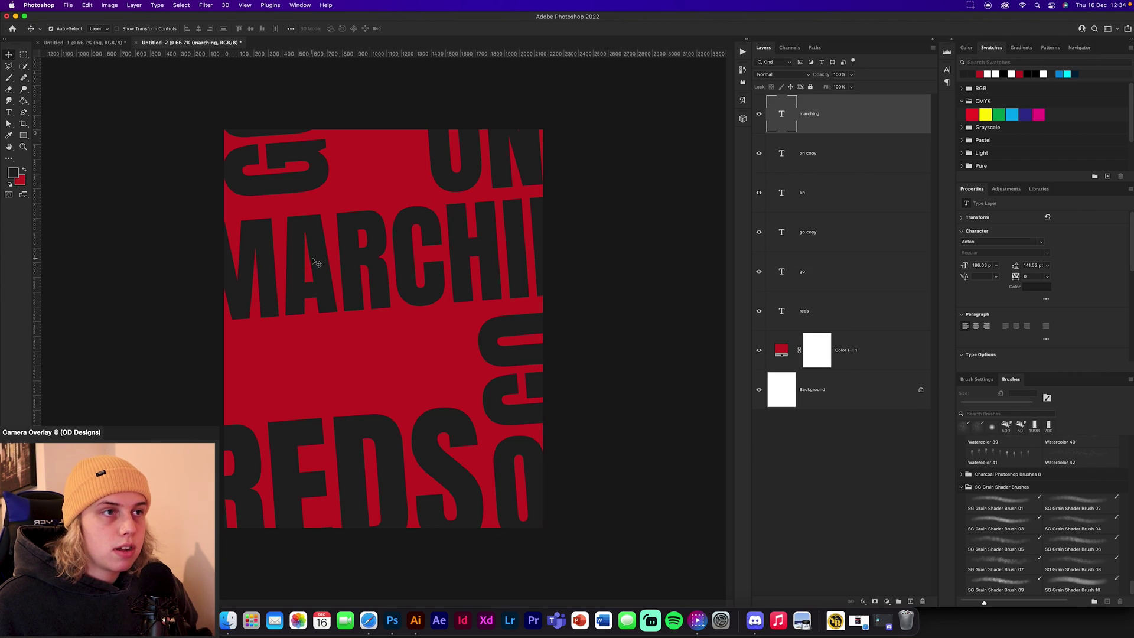
key(super+t)
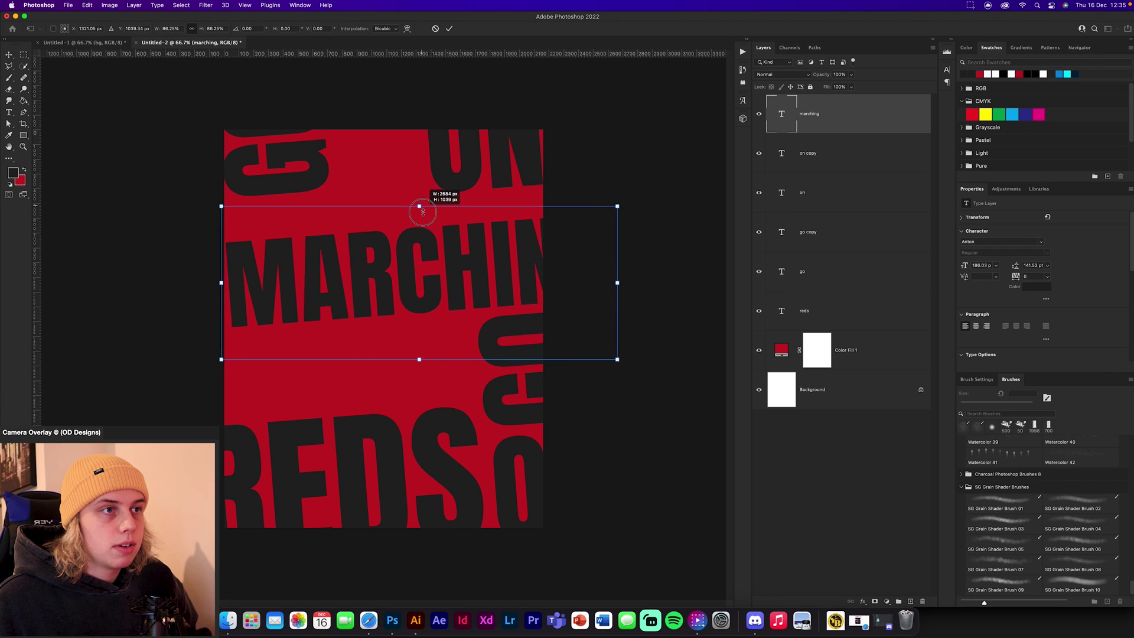
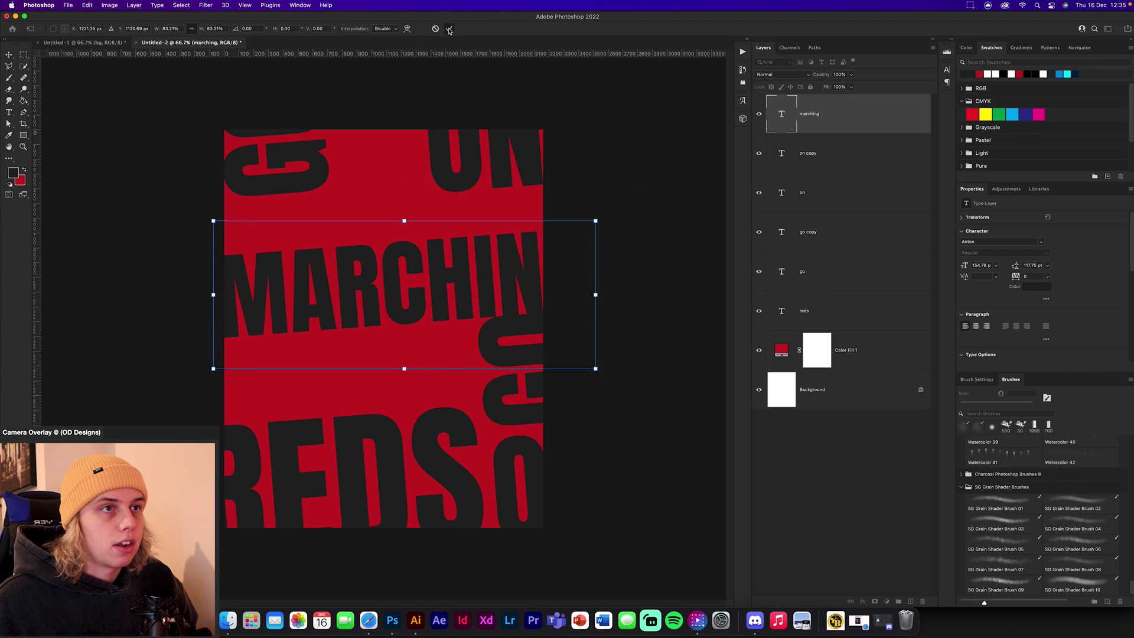
Move the upper-left GO and the upper-right ON down and slightly outward so they sit just above MARCHING.
drag(313, 167, 296, 202)
drag(493, 177, 525, 198)
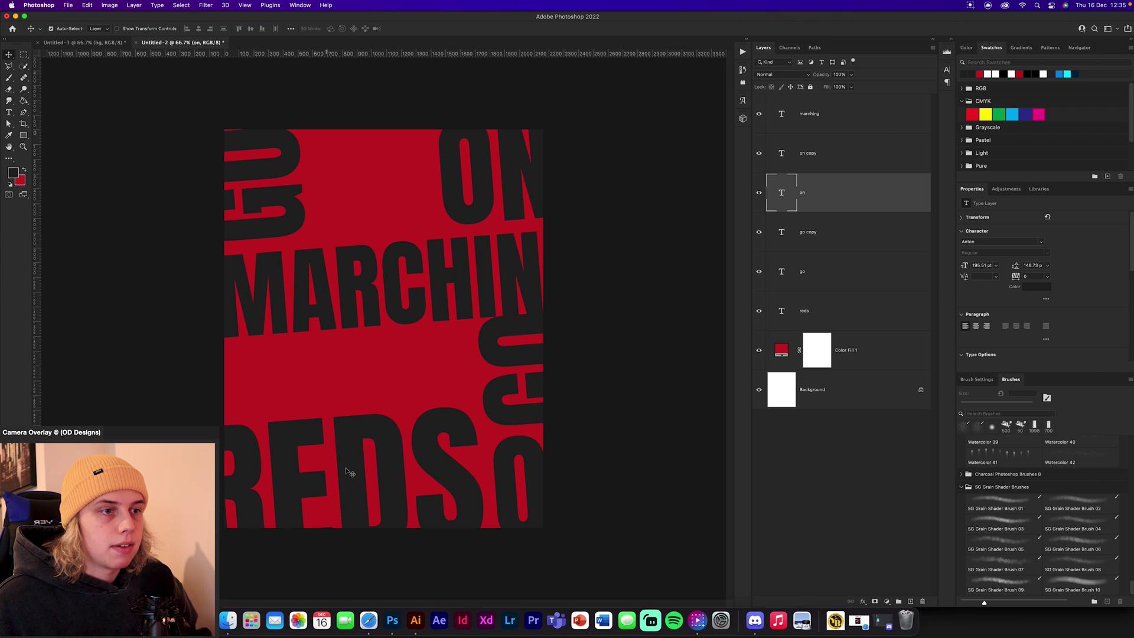
Duplicate REDS, rotate the copy a quarter turn counter-clockwise and scale it to fit between GO and ON at the canvas's upper edge.
drag(349, 471, 380, 171)
key(ctrl+t)
drag(546, 201, 369, 36)
drag(486, 202, 474, 134)
mouse_move(386, 191)
mouse_down()
mouse_move(381, 167)
mouse_move(402, 180)
mouse_move(396, 192)
mouse_up()
key(Return)
Lower the bottom REDS text slightly and place a copy of ON above it at the canvas's left edge, scaled to about 177 pt.
drag(394, 466, 394, 490)
drag(531, 469, 262, 377)
key(super+t)
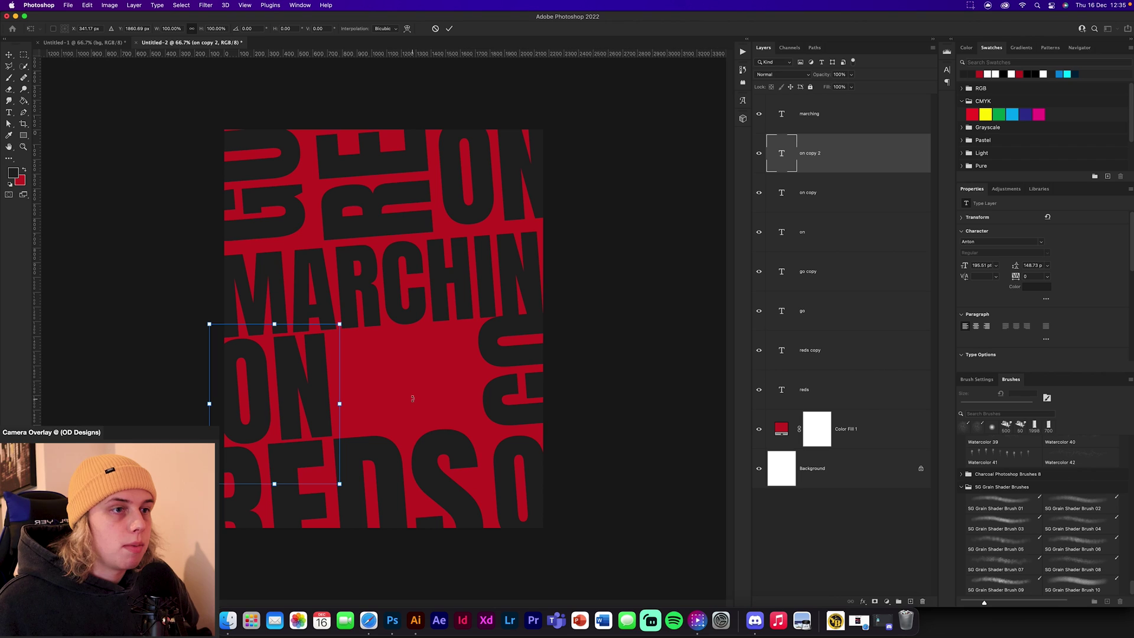
drag(336, 404, 323, 403)
click(449, 28)
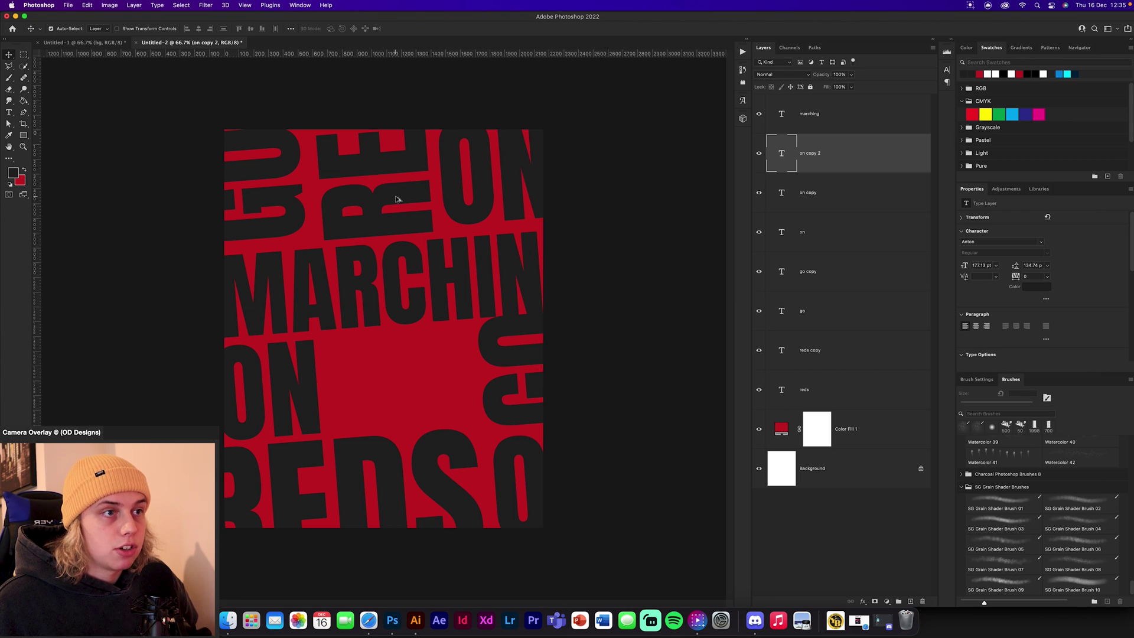
Rotate the bottom REDS a quarter turn clockwise beneath MARCHING and duplicate the rotated GO into the canvas's lower-left corner.
click(440, 492)
key(ctrl+t)
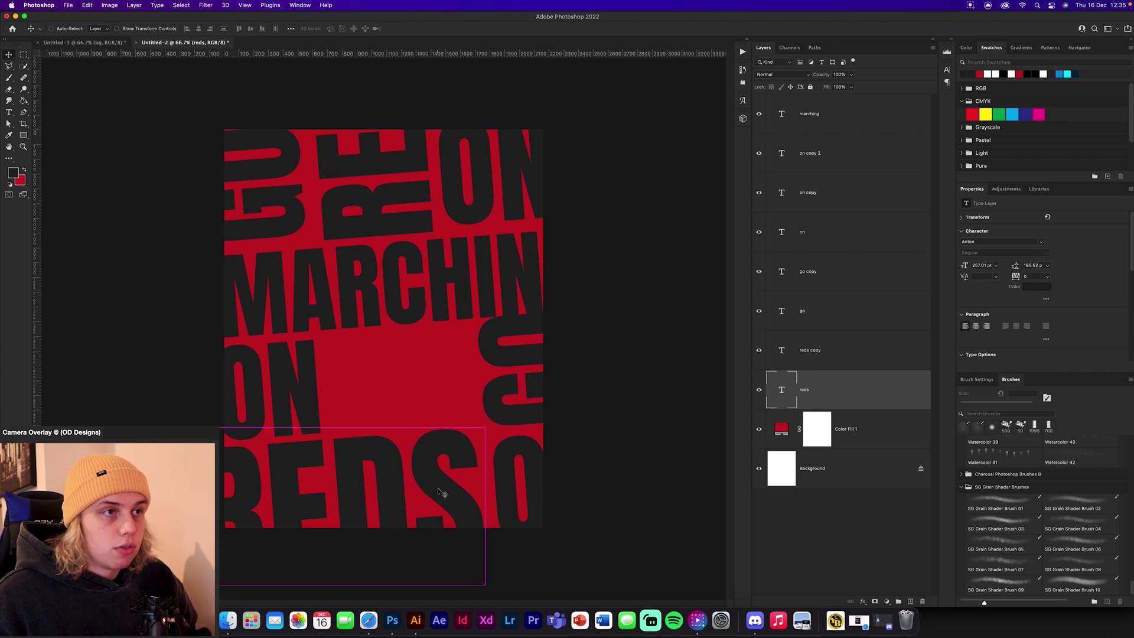
drag(505, 500, 355, 612)
drag(364, 461, 422, 412)
click(447, 29)
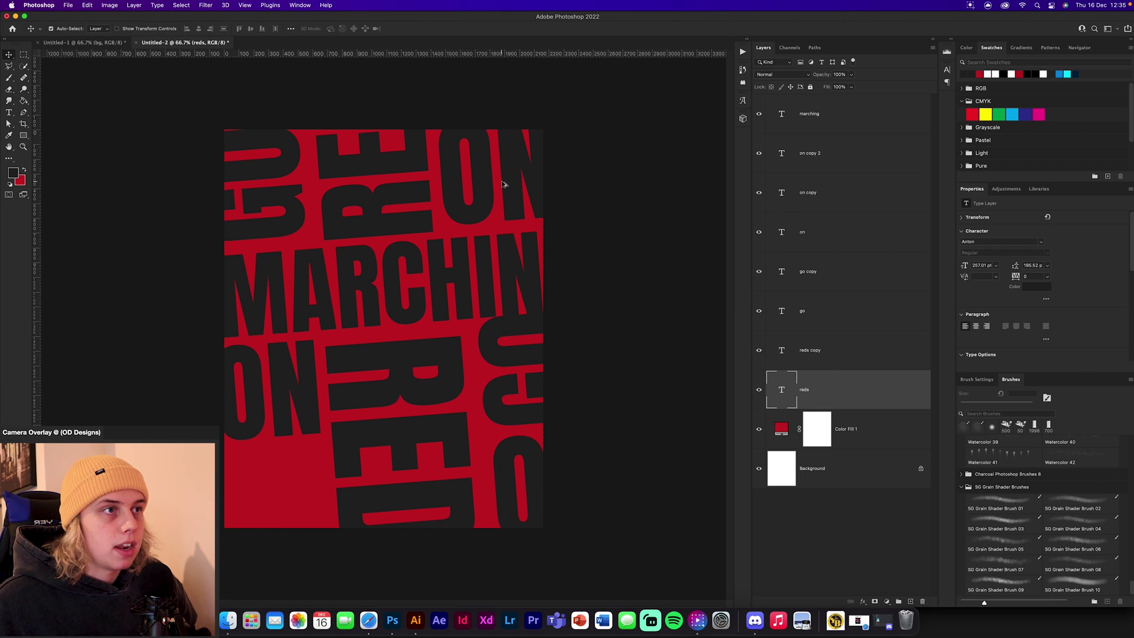
drag(533, 388, 278, 526)
click(633, 478)
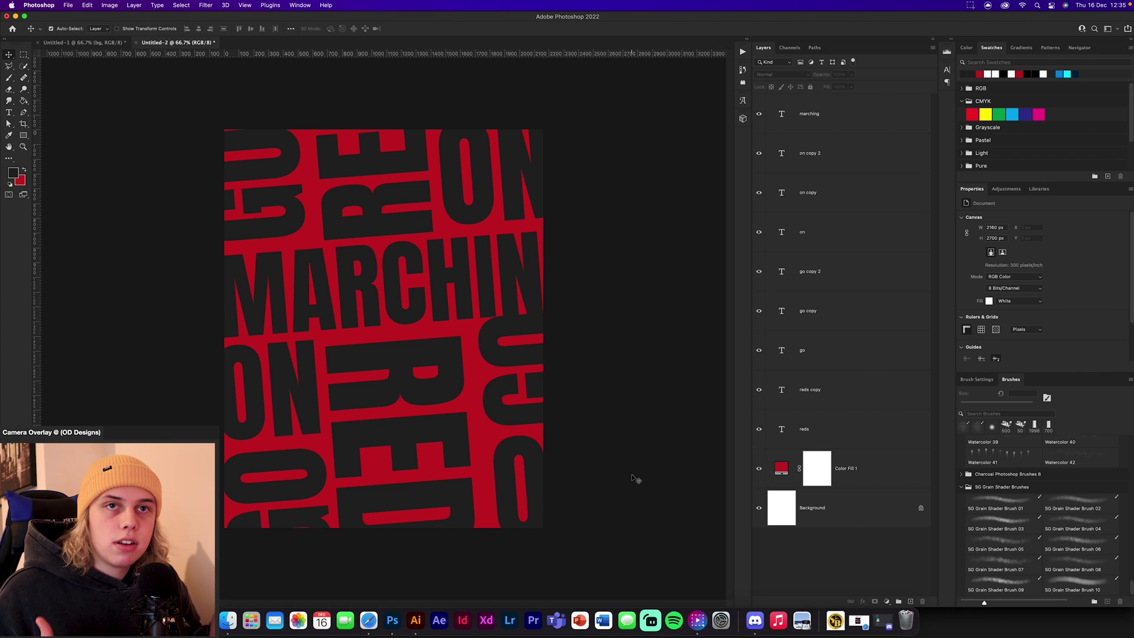
Group all the text layers, set the group's blend mode to Soft Light and lower its opacity.
click(830, 114)
shift+click(855, 426)
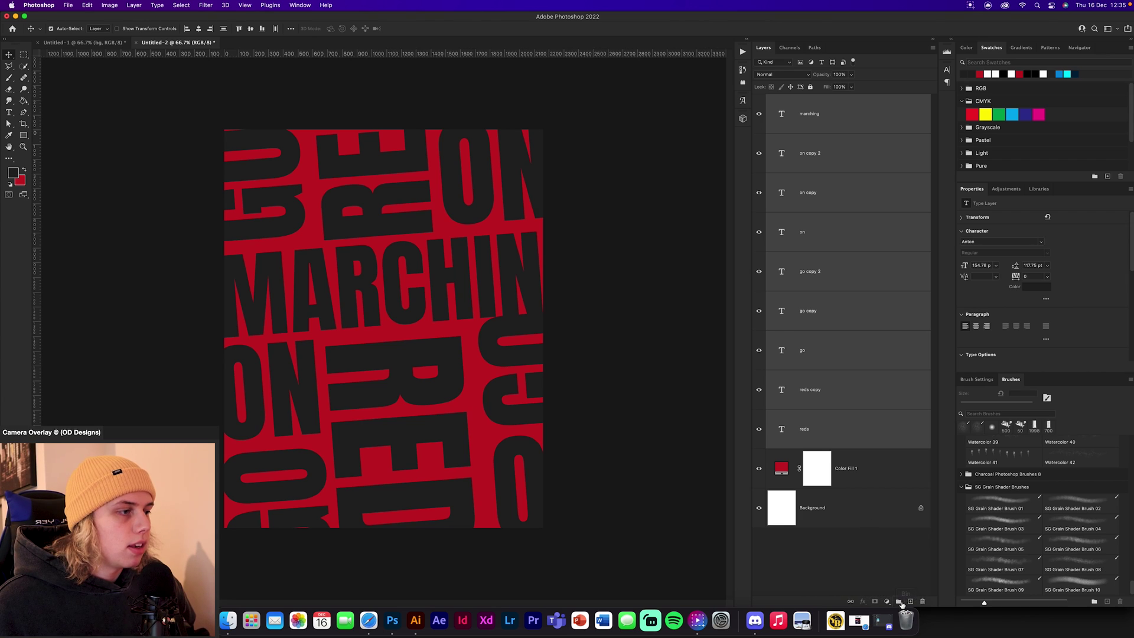
click(898, 601)
click(798, 74)
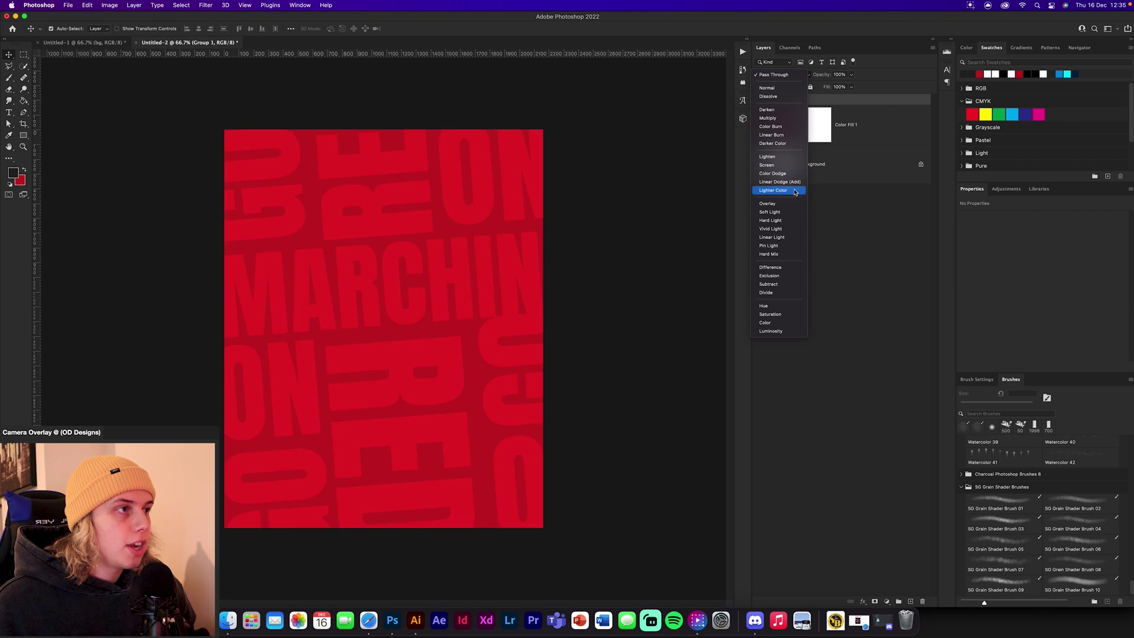
click(774, 211)
drag(829, 76, 822, 78)
click(643, 302)
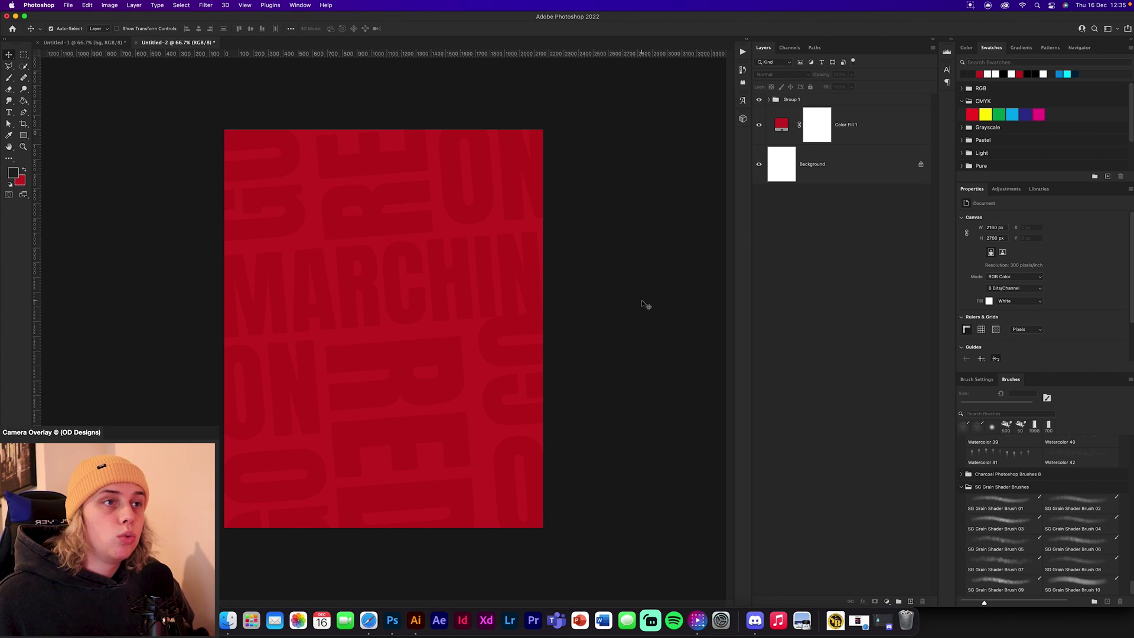
Put the text group and the red colour fill into a new group named bg.
click(877, 101)
shift+click(877, 121)
click(900, 601)
double_click(794, 100)
text(bg)
key(Return)
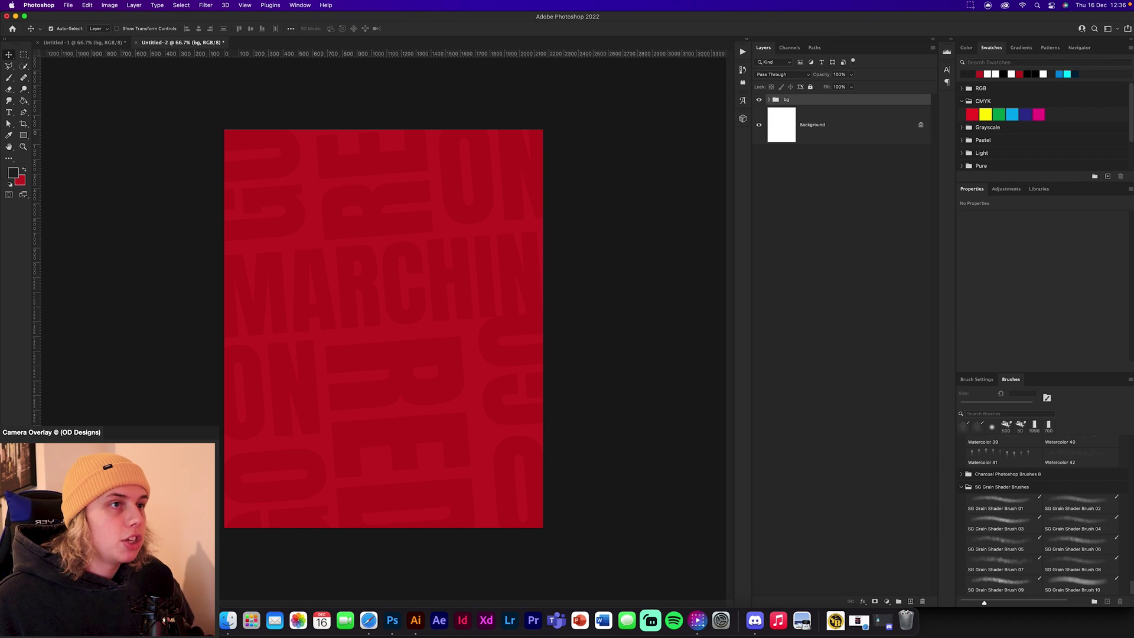
Show the Original layer in Untitled-1 and copy it into the Untitled-2 poster as a reference.
click(65, 44)
click(760, 117)
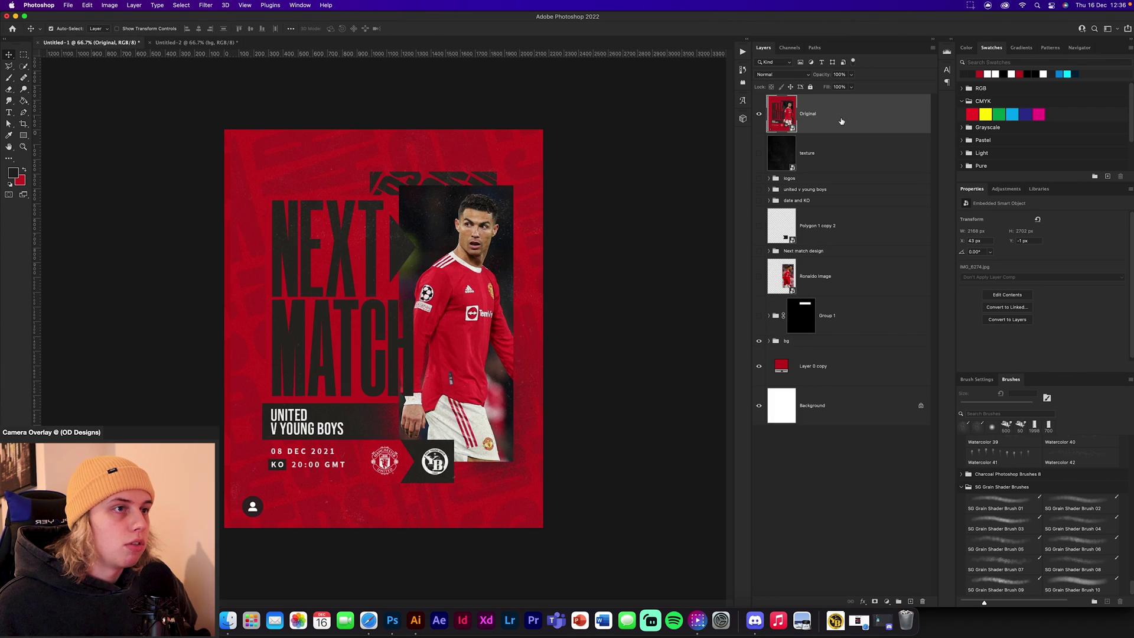
drag(836, 124, 413, 335)
key(super+t)
click(435, 28)
Copy the Ronaldo Image layer from Untitled-1 into Untitled-2, placing it over the reference's player photo.
click(135, 43)
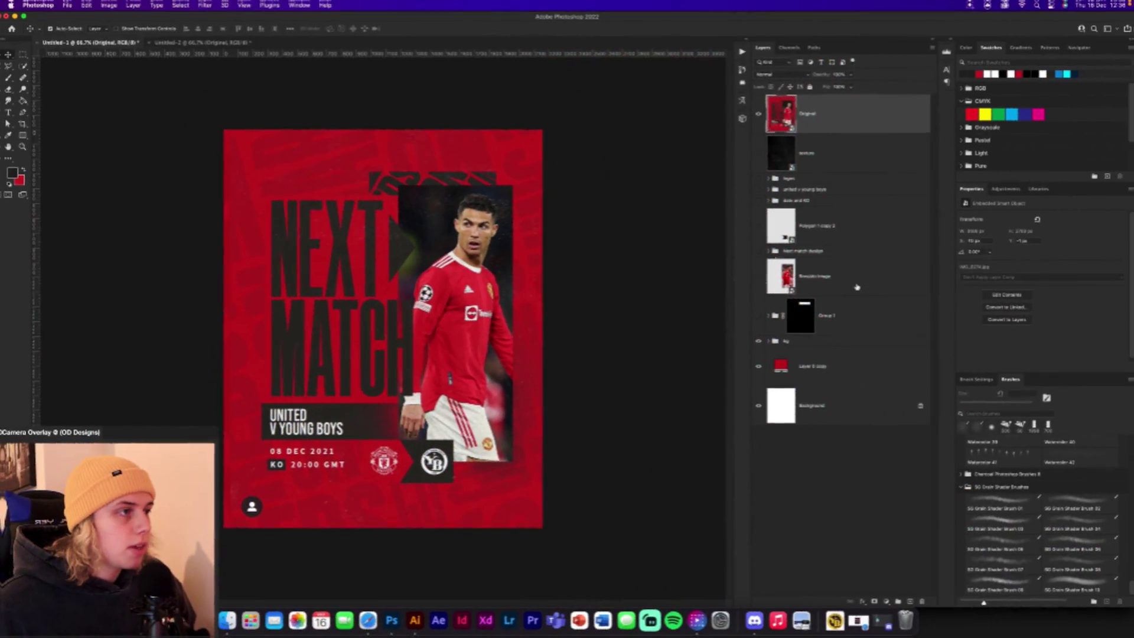
click(853, 284)
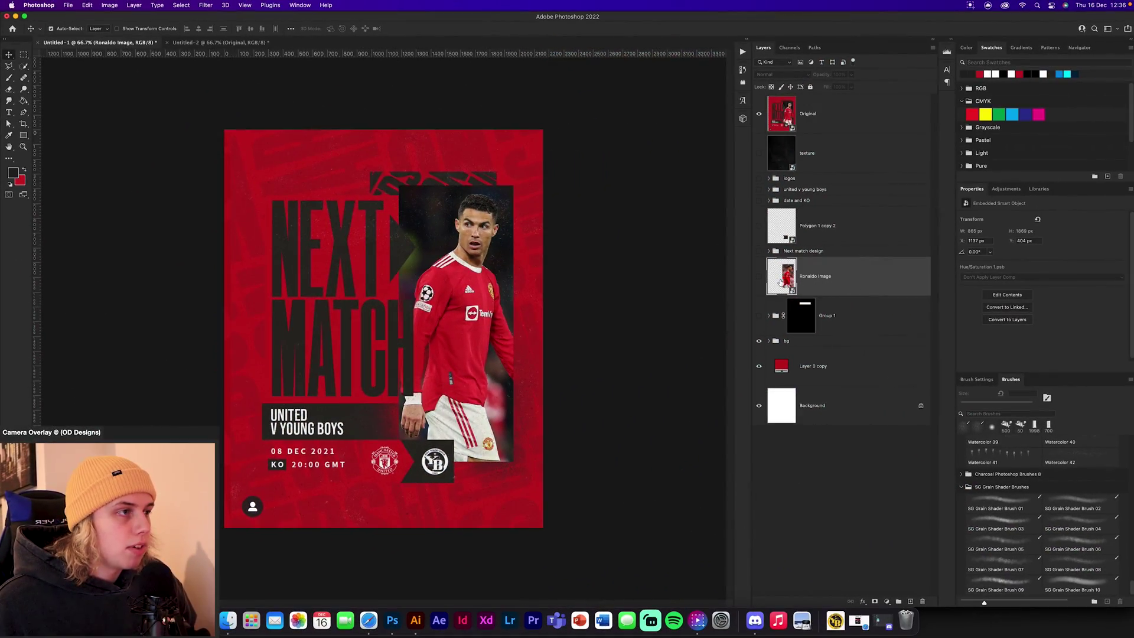
drag(827, 276, 456, 305)
key(super+t)
click(435, 28)
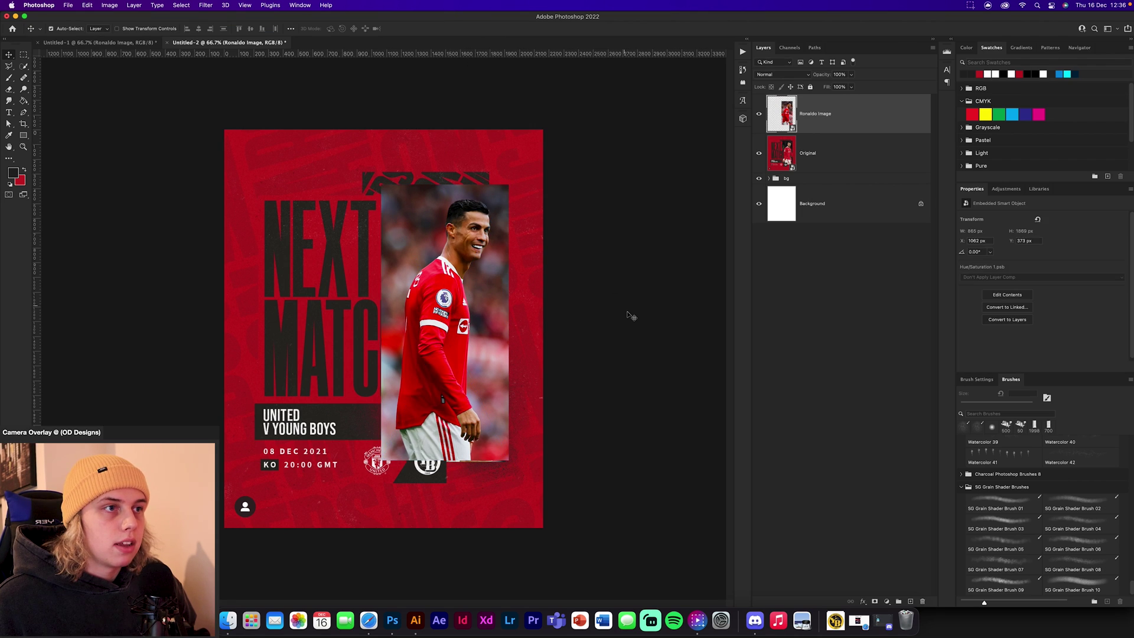
click(630, 316)
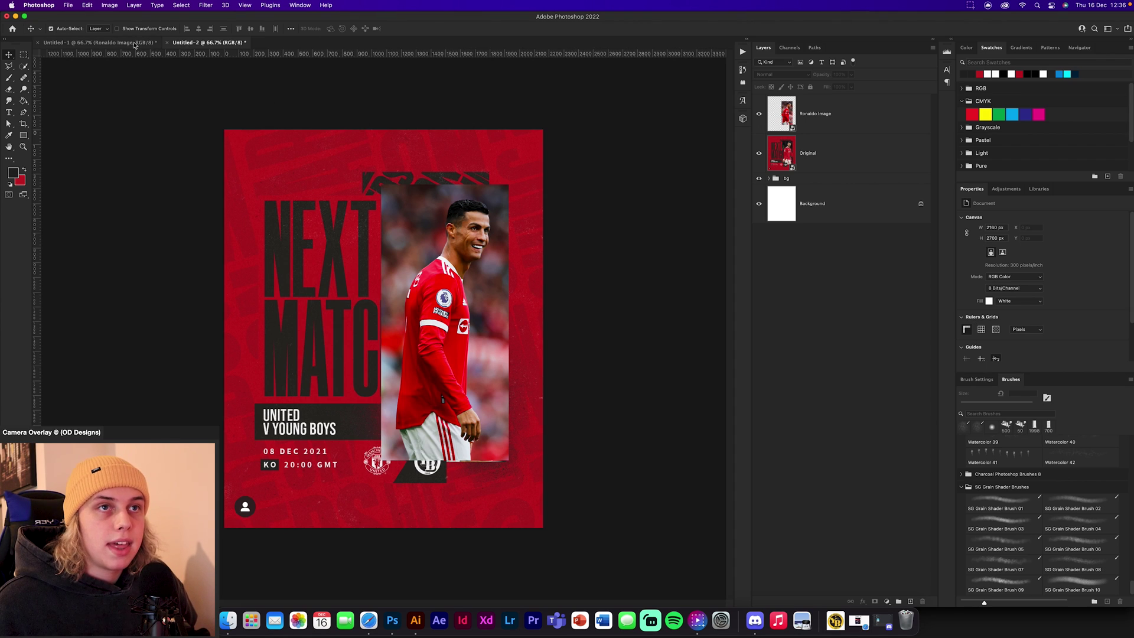
Show the Polygon 1 copy 2 shape in Untitled-1 and copy it into Untitled-2 at the photo's lower-left corner.
click(97, 42)
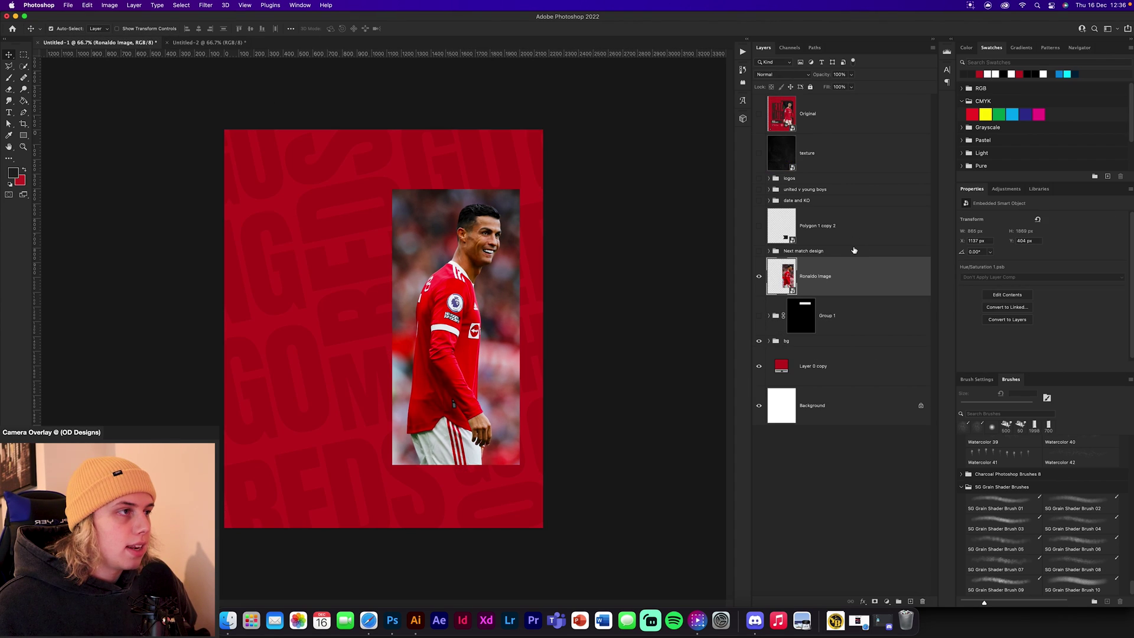
click(842, 232)
click(760, 226)
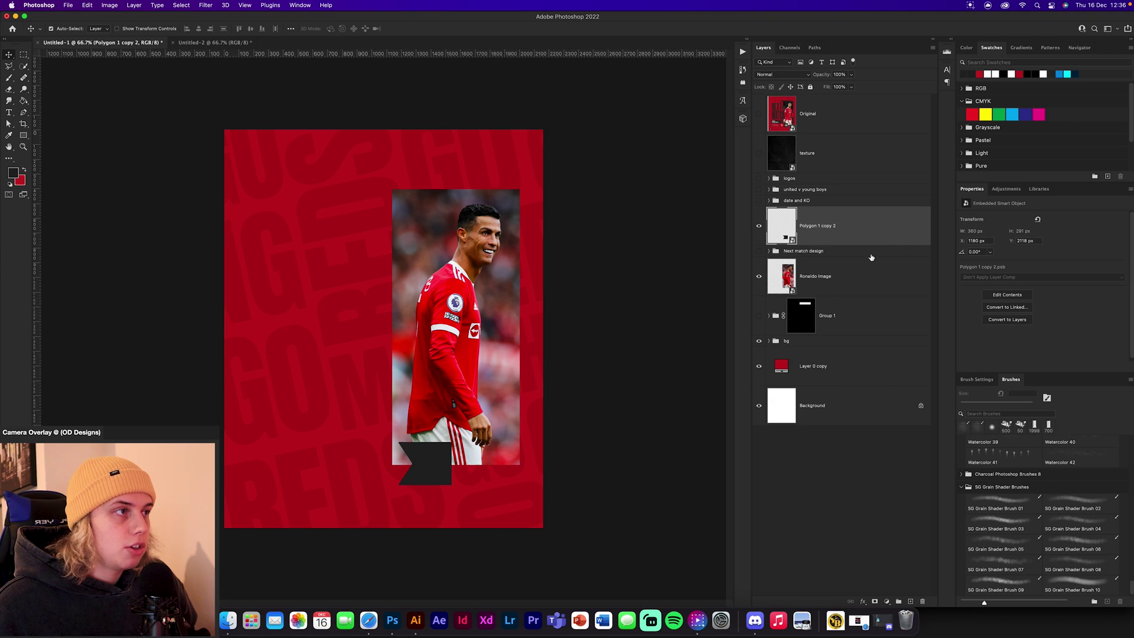
drag(834, 225, 427, 467)
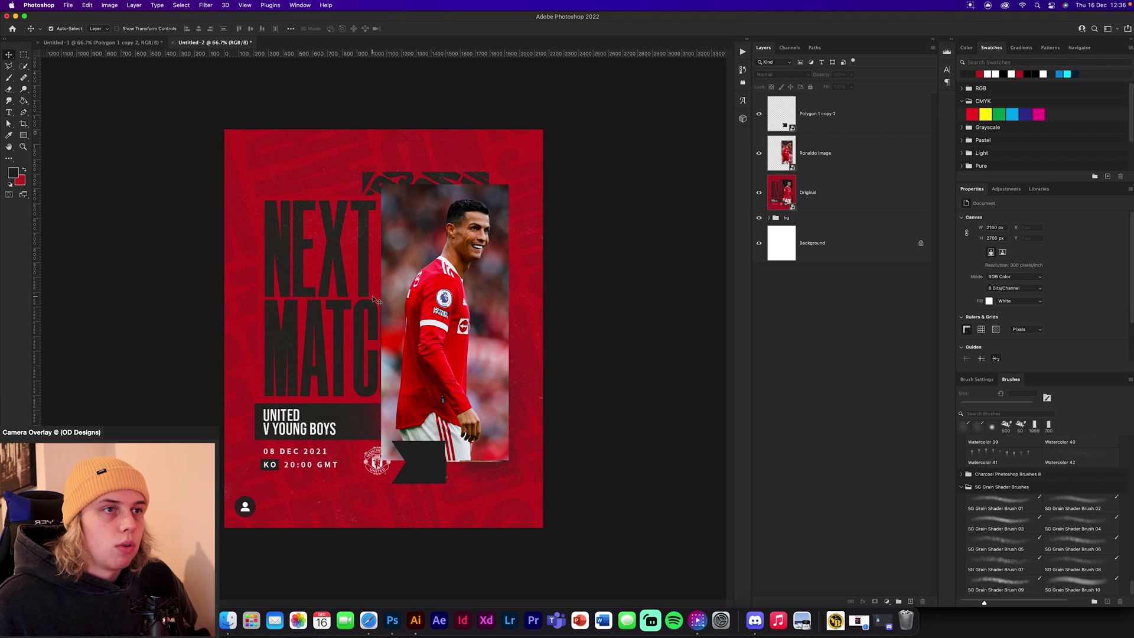
Show the logos, united v young boys, date and KO, and Next match design groups in Untitled-1.
click(147, 43)
click(825, 201)
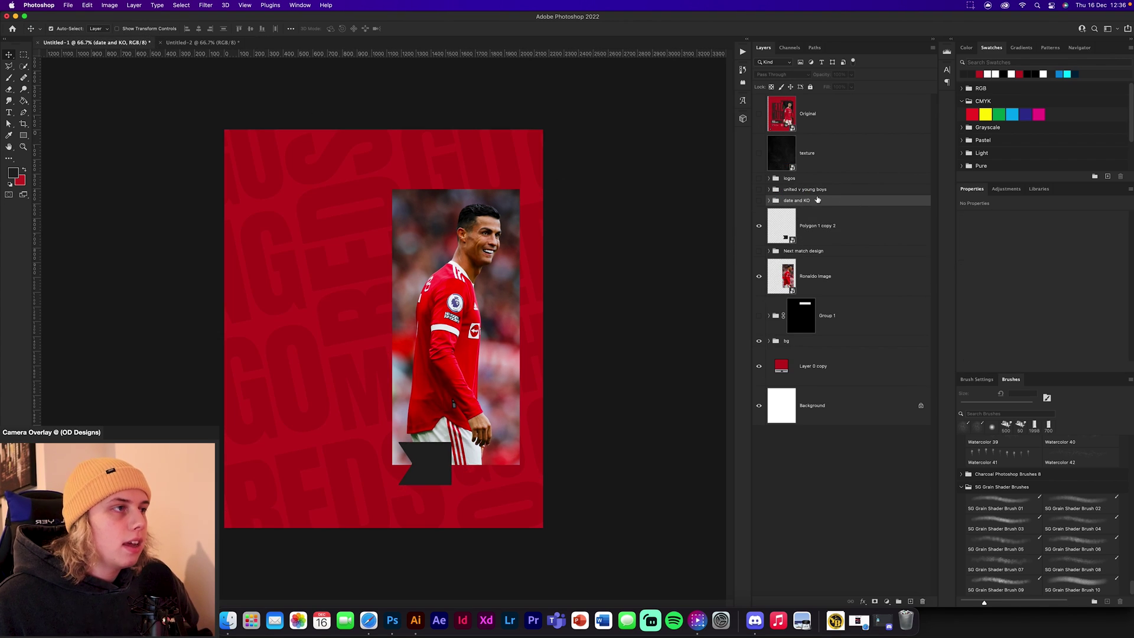
drag(759, 178, 759, 201)
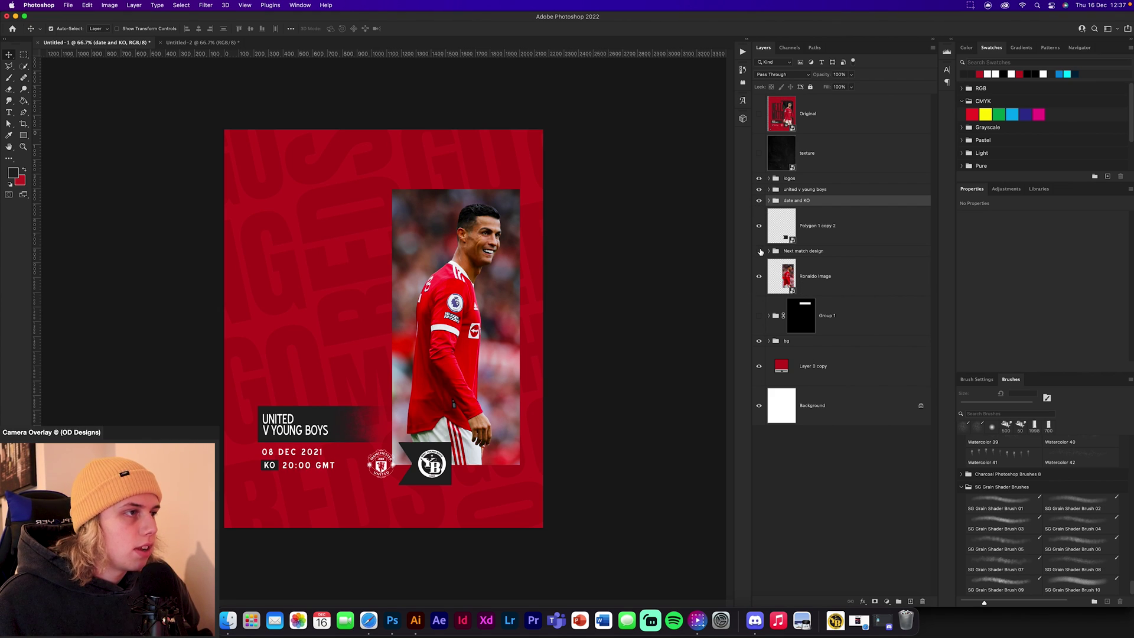
click(759, 251)
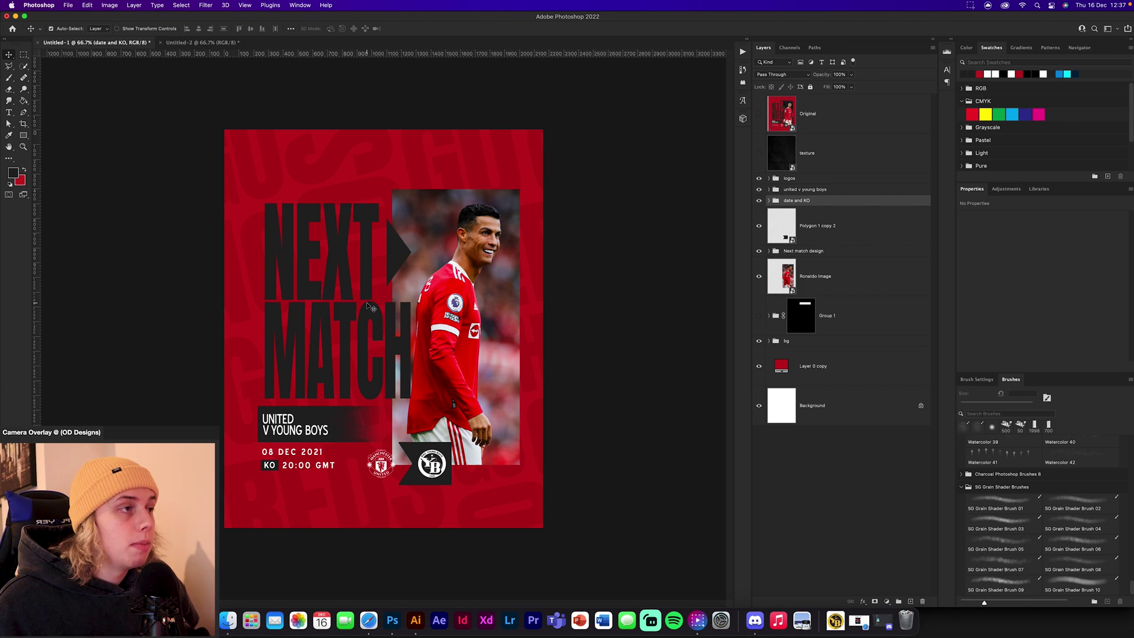
Copy the Next match design group into Untitled-2 over the reference title, and hide the Original layer.
click(835, 256)
drag(837, 255, 357, 258)
key(super+t)
click(449, 28)
click(626, 327)
click(759, 204)
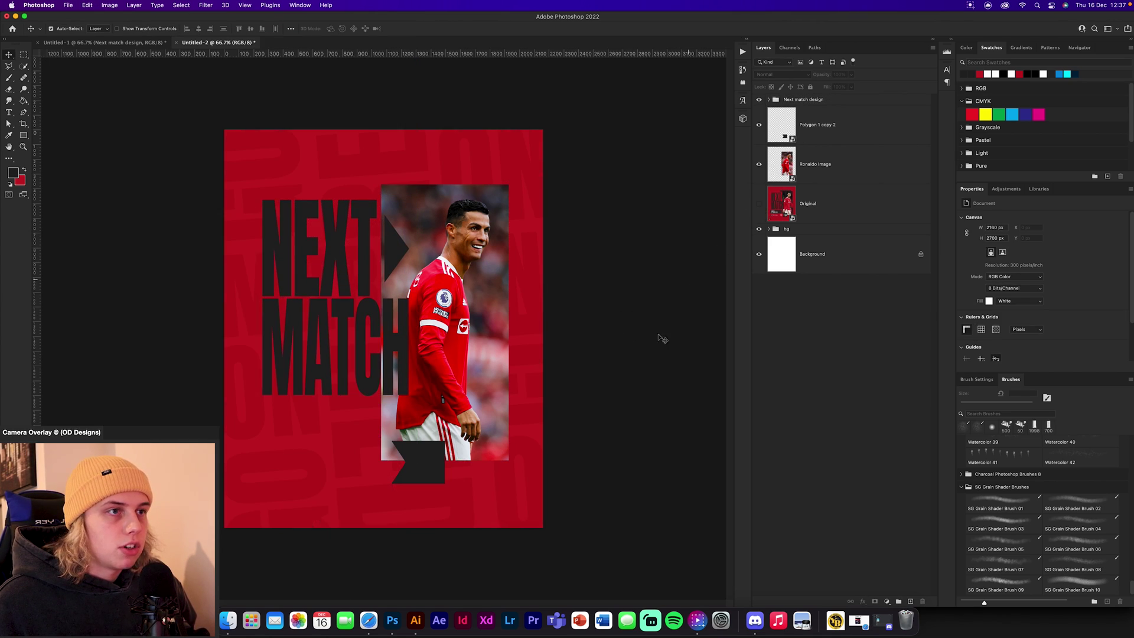
Try stretching the NEXT text taller from its upper edge, and undo the stretch.
click(366, 252)
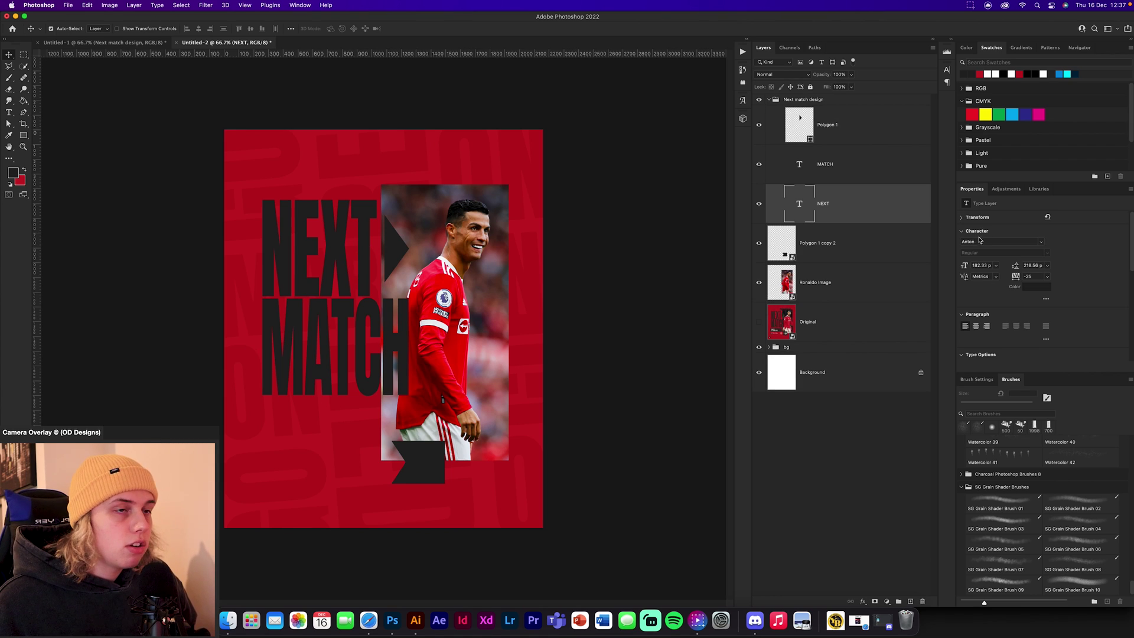
key(super+t)
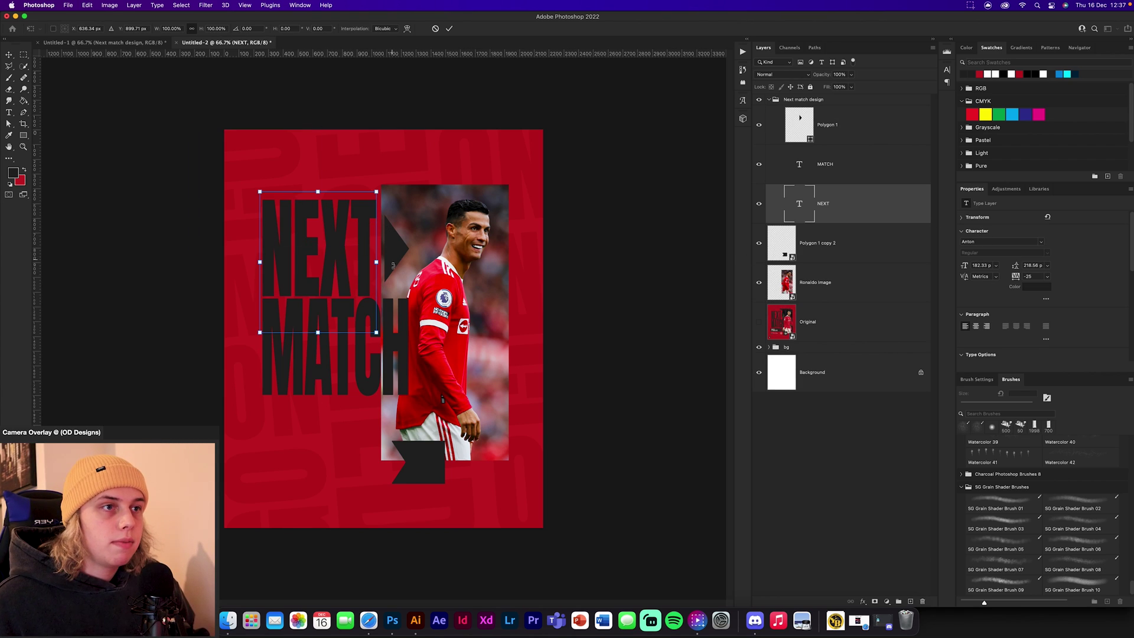
drag(319, 192, 325, 134)
key(super+z)
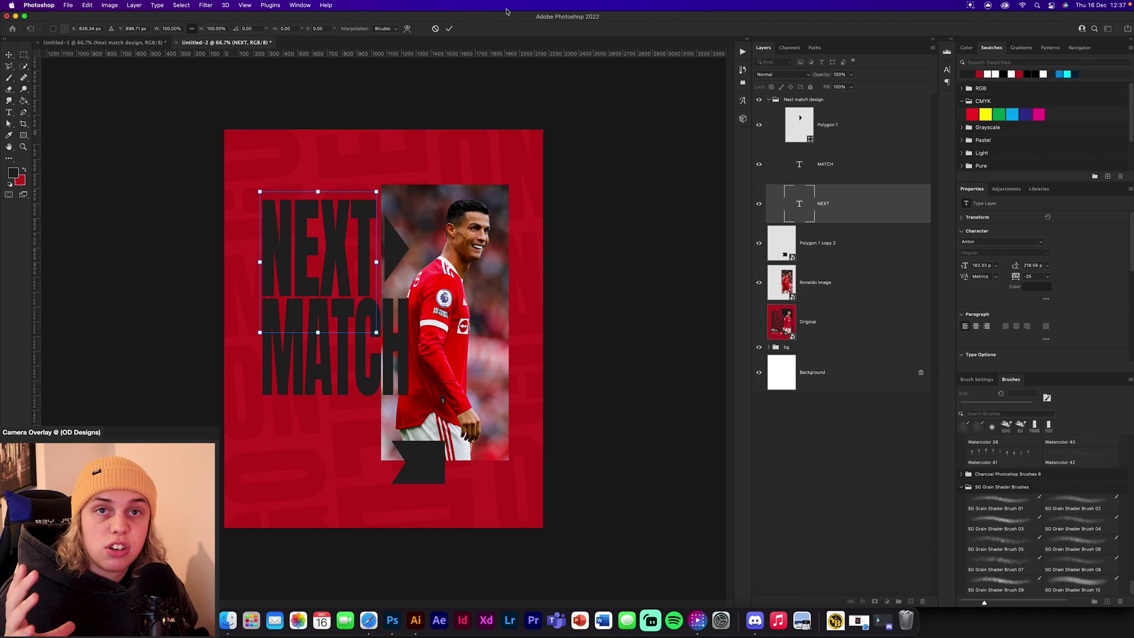
click(450, 30)
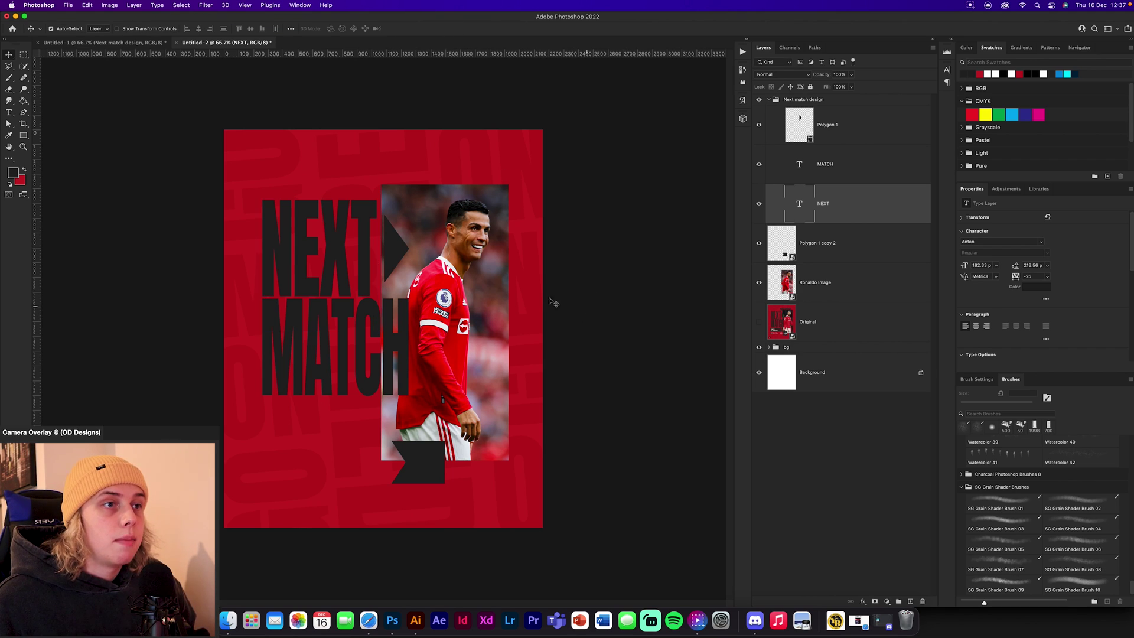
click(579, 309)
Select the NEXT text, MATCH text and arrow shape together and shift them slightly to the left.
drag(403, 247, 362, 273)
shift+click(347, 313)
shift+click(366, 279)
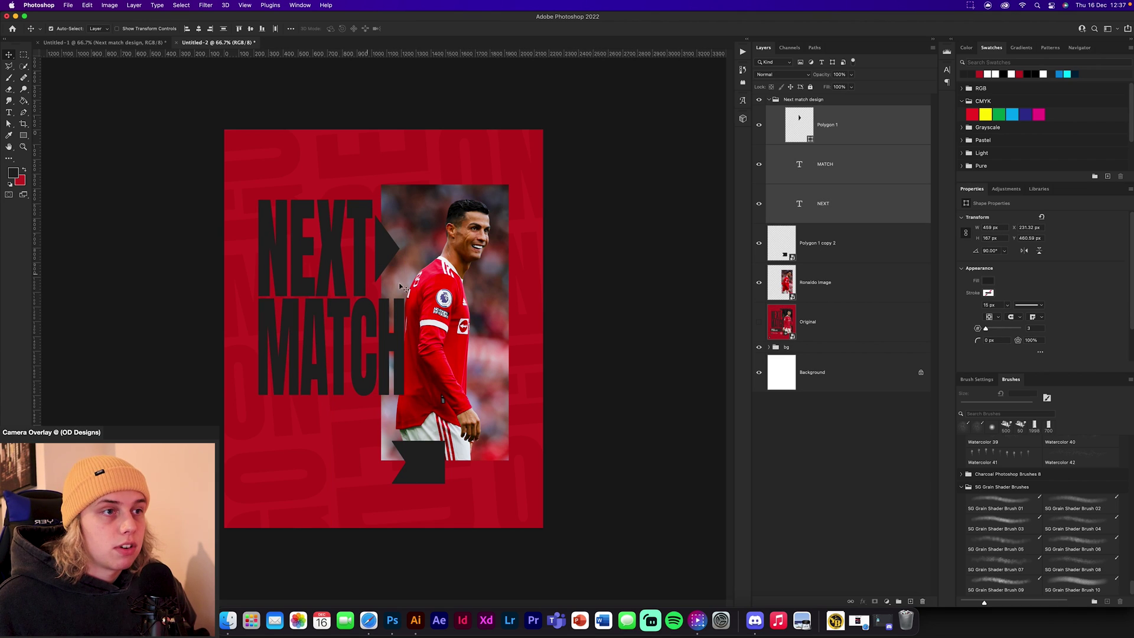
click(652, 346)
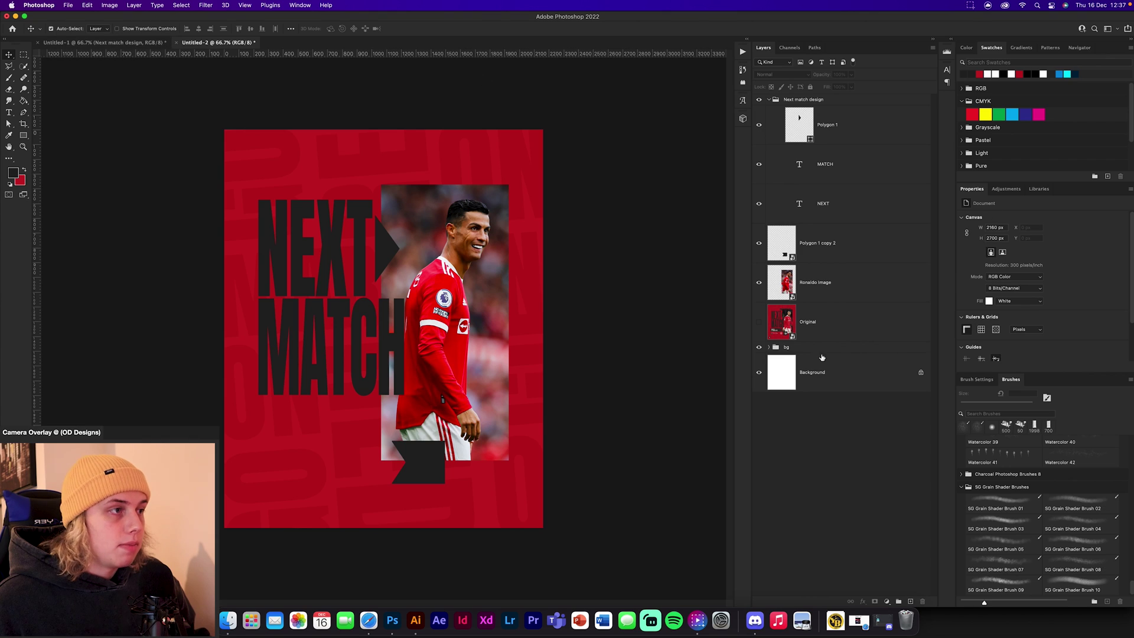
Show the Original layer, draw a dark rectangle about 858 × 241 px over its fixture bar, and move it above the Next match design group.
click(758, 321)
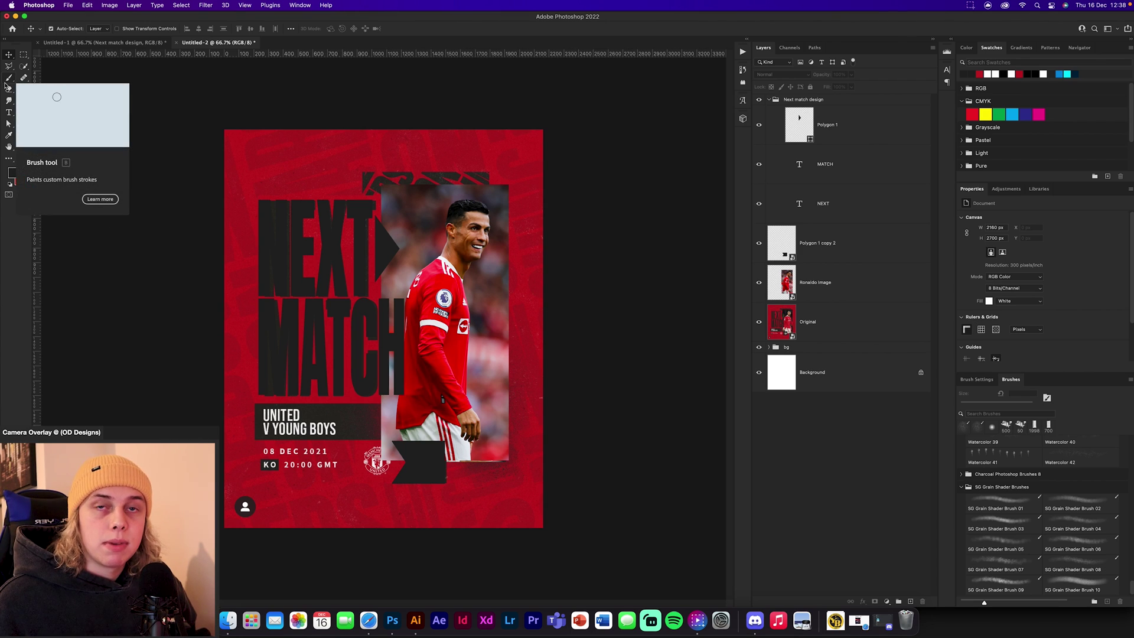
key(u)
drag(255, 404, 381, 439)
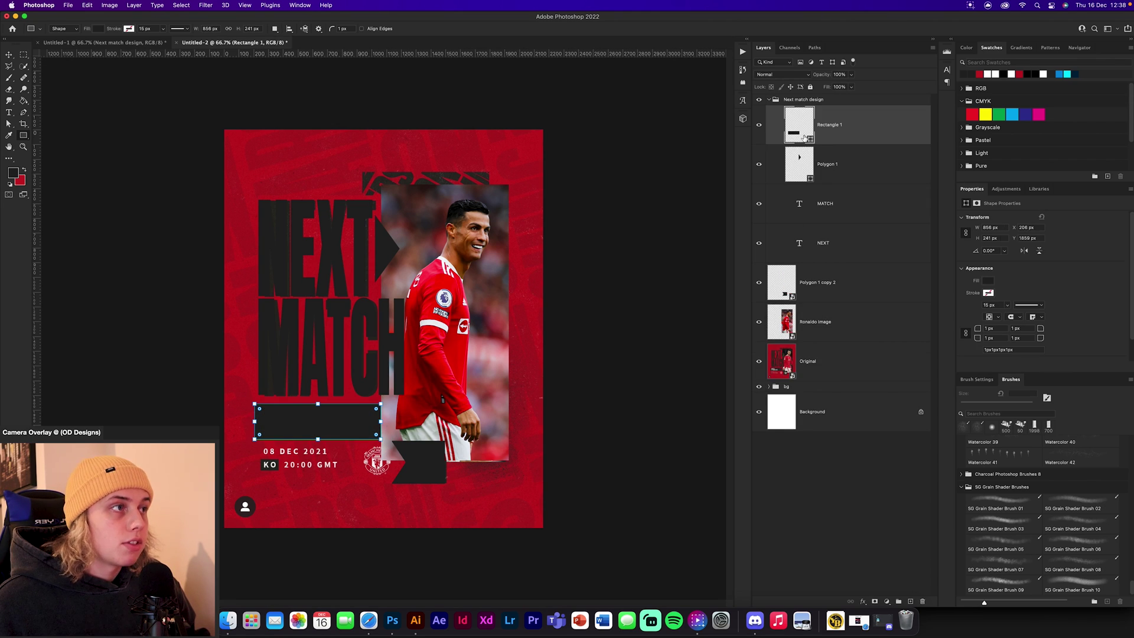
drag(804, 137, 829, 102)
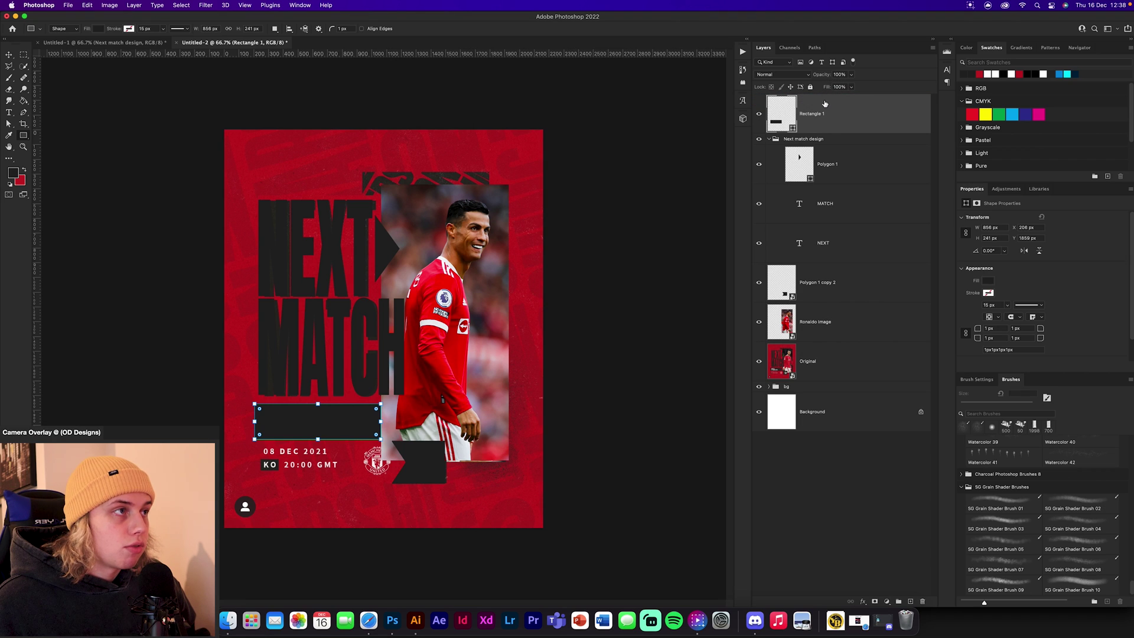
click(770, 140)
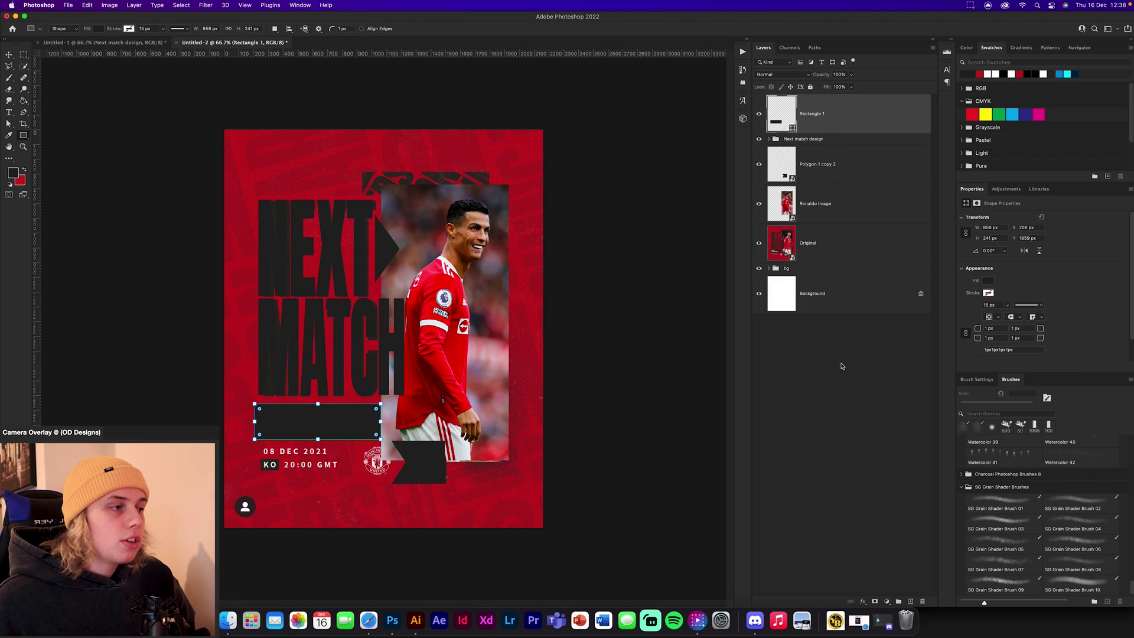
Add a layer mask to the dark rectangle and begin fading its right end in black with SG Grain Shader Brush 01 at 600 px.
click(874, 603)
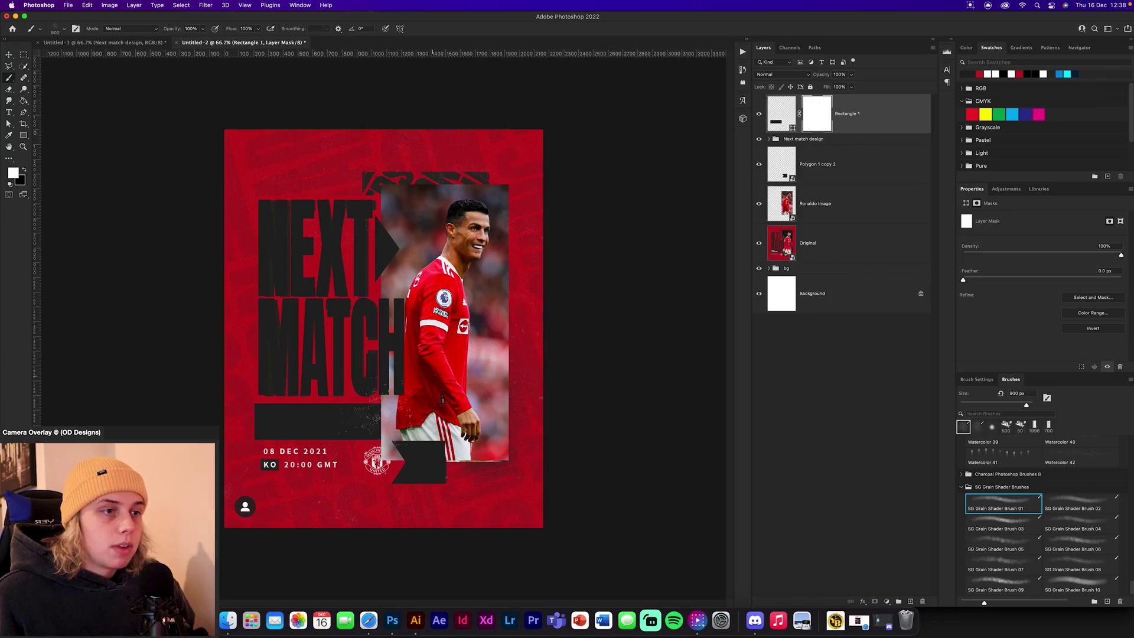
key(bracketleft)
key(bracketleft)
key(bracketleft)
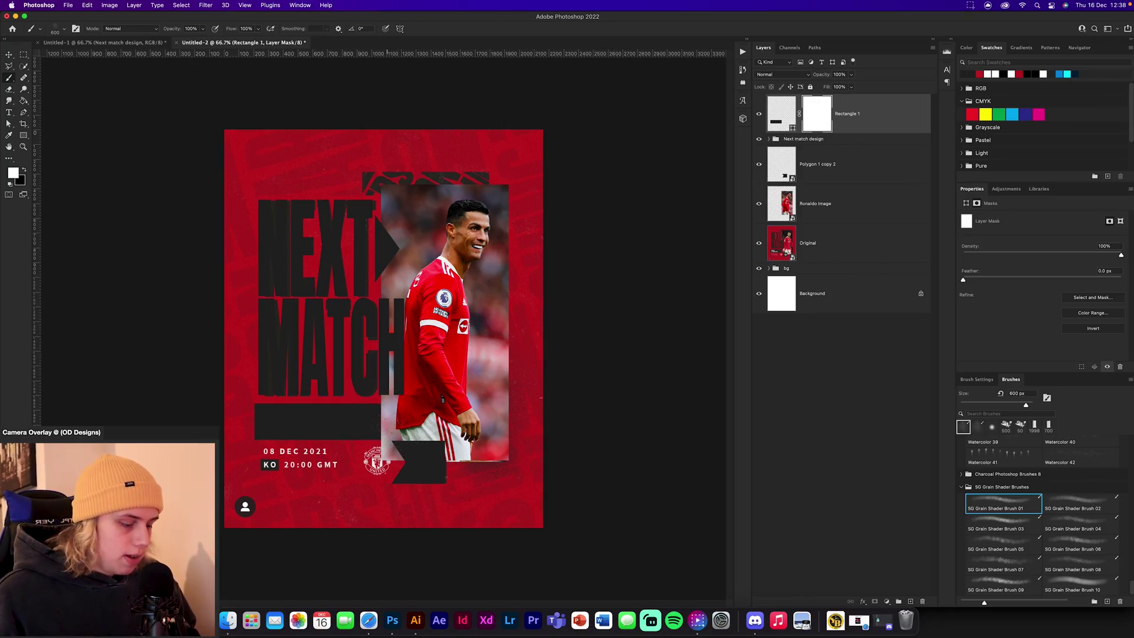
key(super+plus)
key(super+plus)
drag(387, 450, 404, 410)
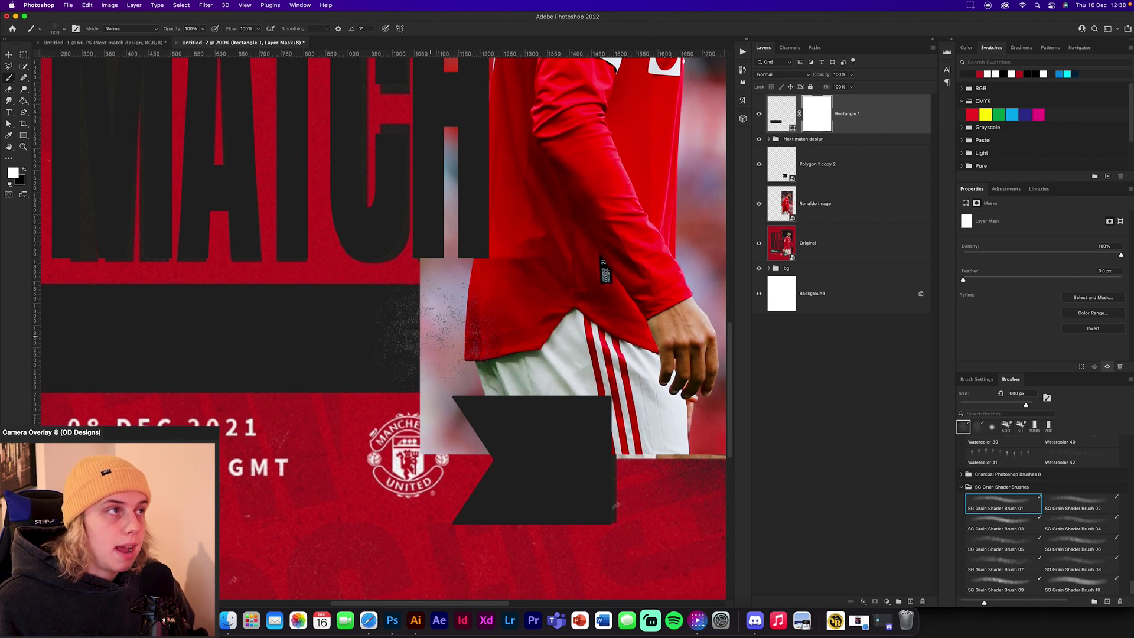
key(x)
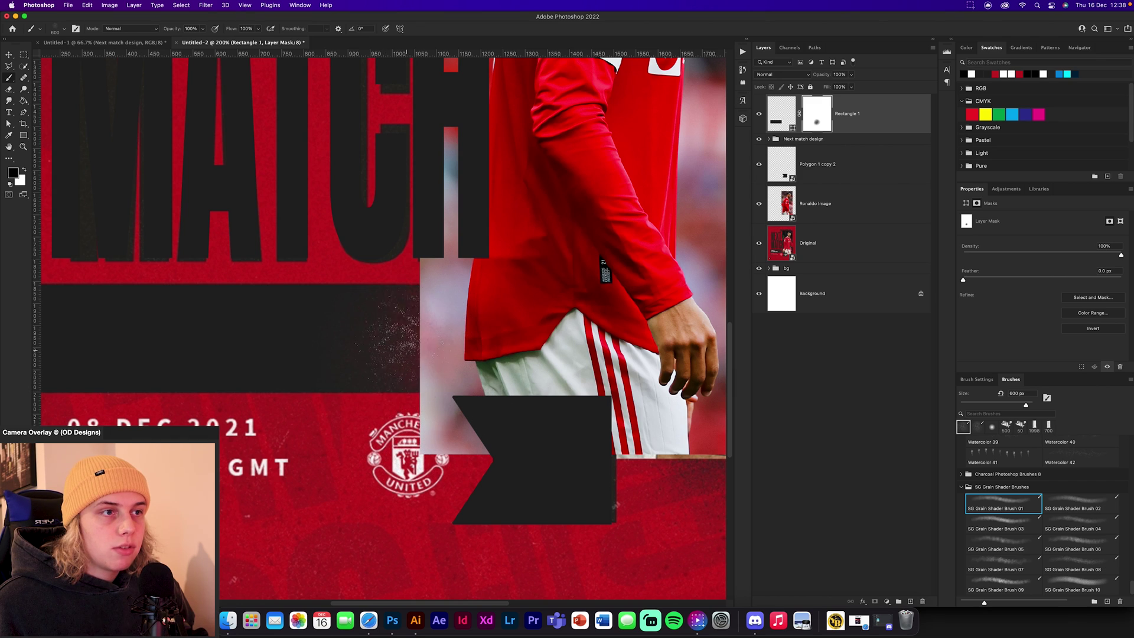
Enlarge the grain brush to 900 px and paint more black on the rectangle's mask to widen the fade at its right end.
key(bracketright)
key(bracketright)
key(bracketright)
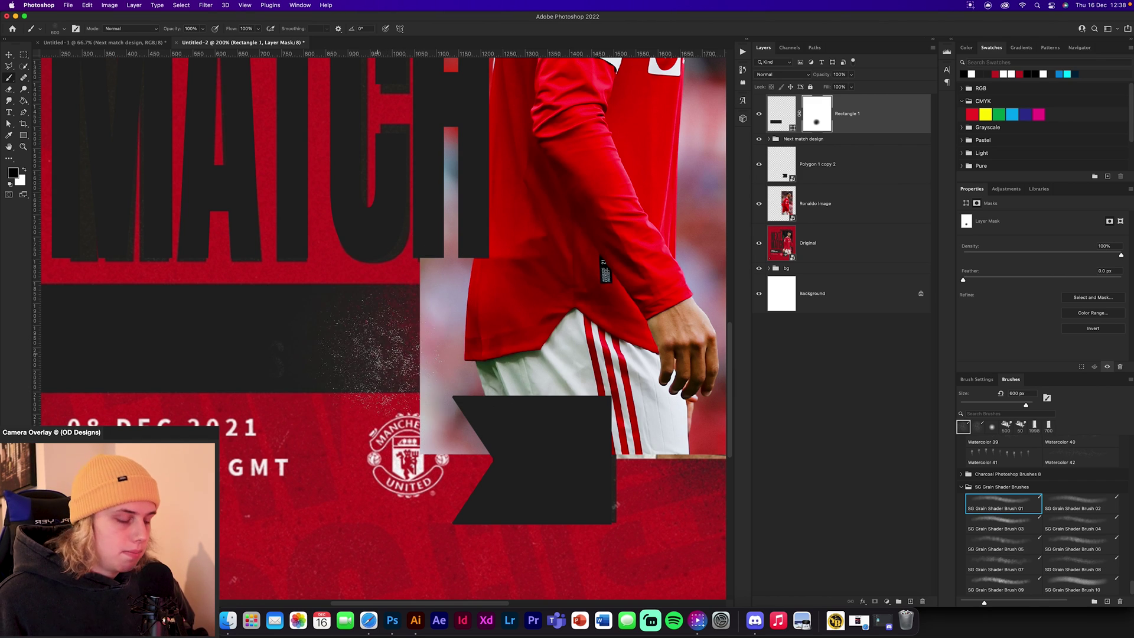
click(384, 346)
key(bracketleft)
key(bracketleft)
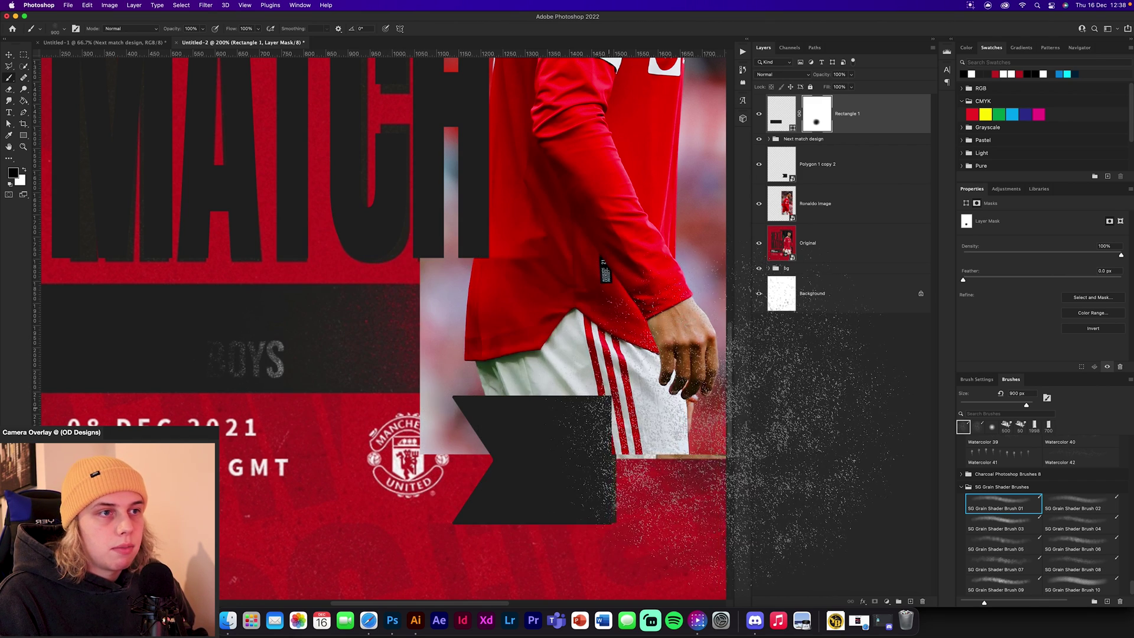
Hide the Original layer and refine the grainy fade on the rectangle's mask, varying the brush size between 200 and 800 px.
key(bracketleft)
click(758, 244)
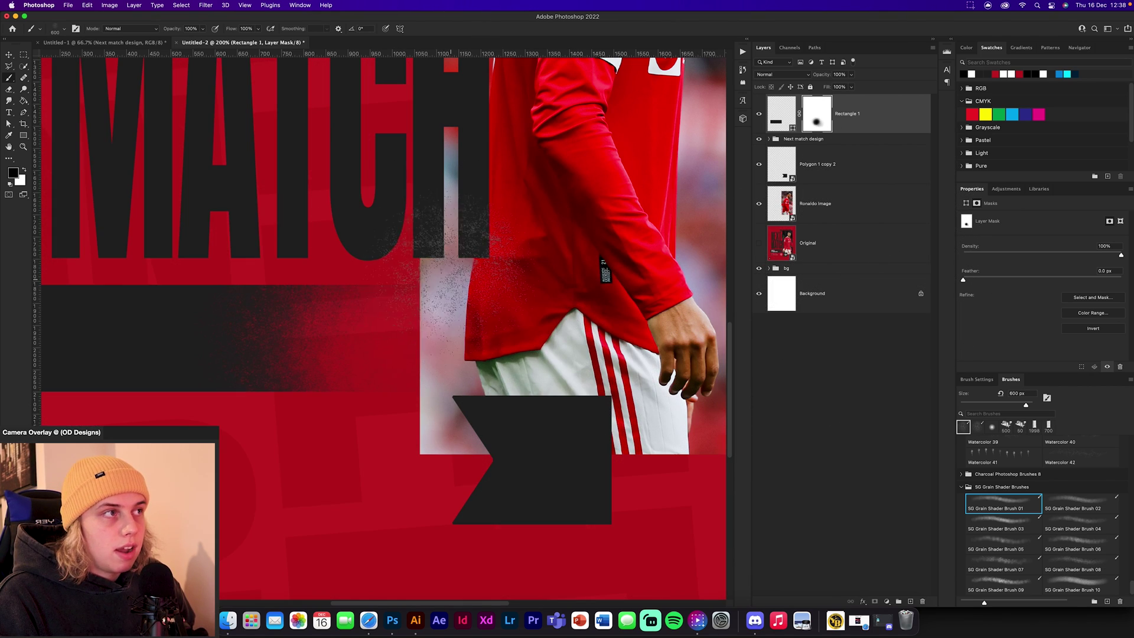
key(bracketleft)
key(bracketleft)
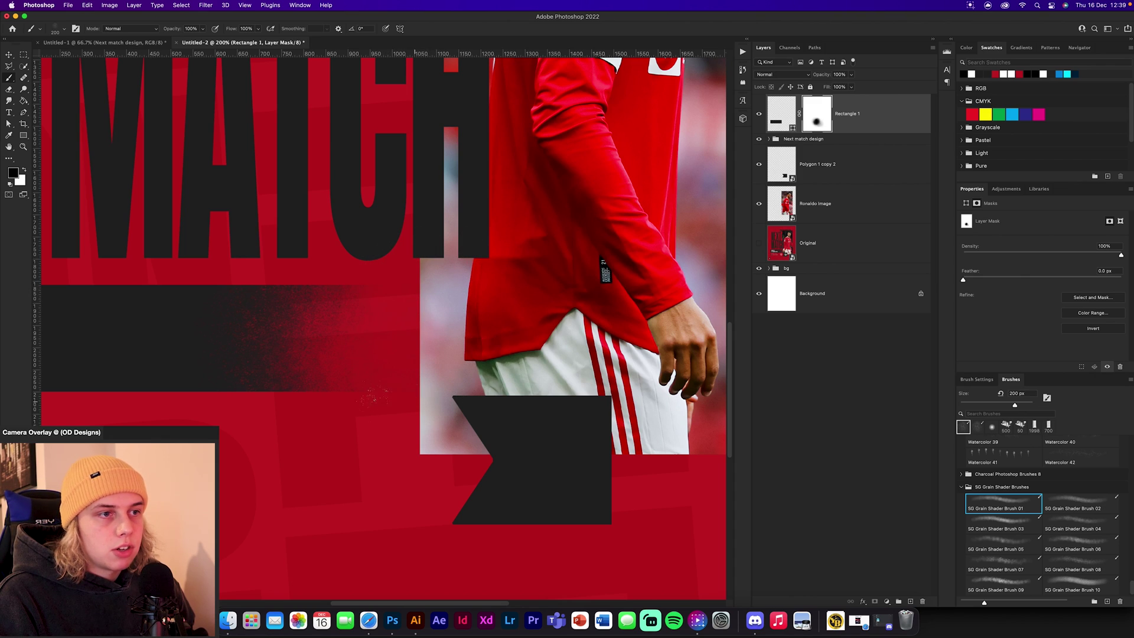
key(bracketright)
key(bracketright)
key(bracketright)
key(bracketright)
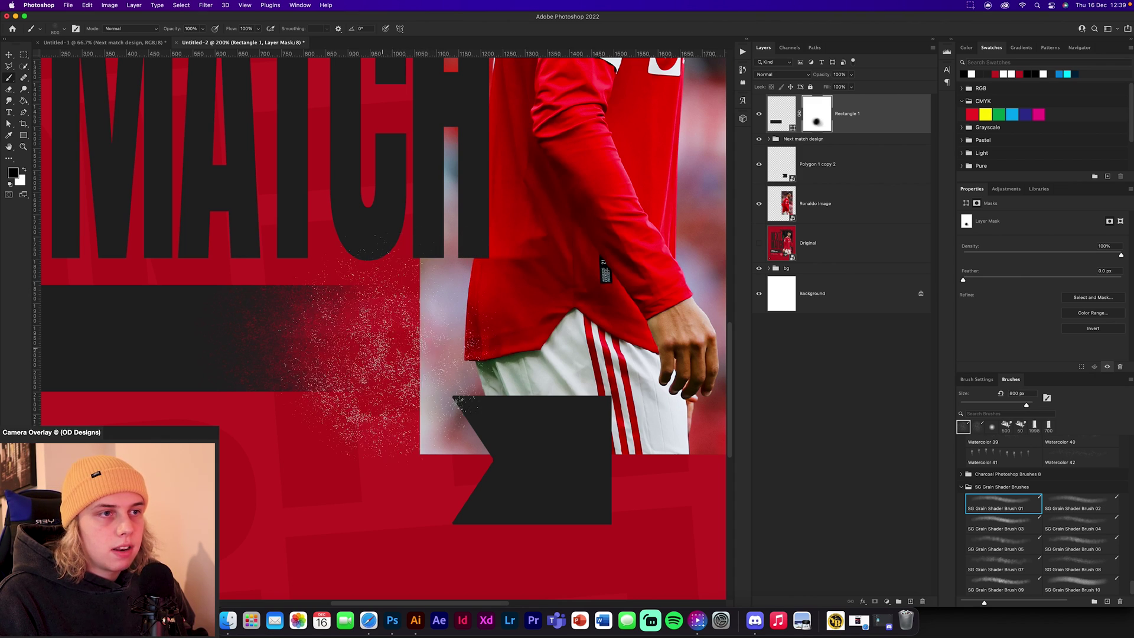
key(super+minus)
key(super+minus)
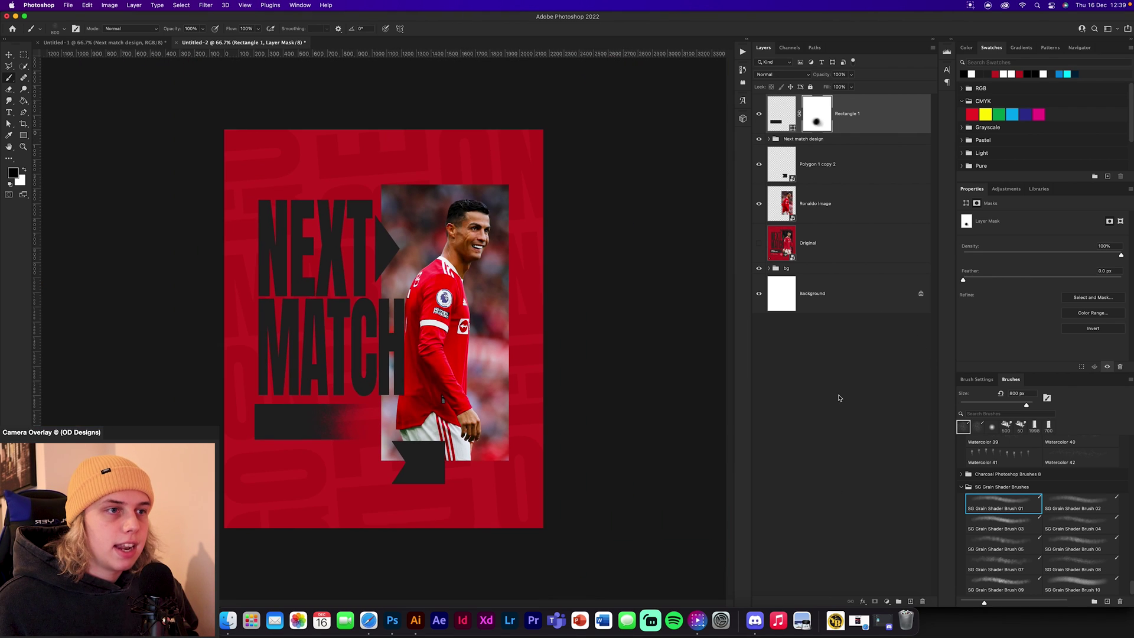
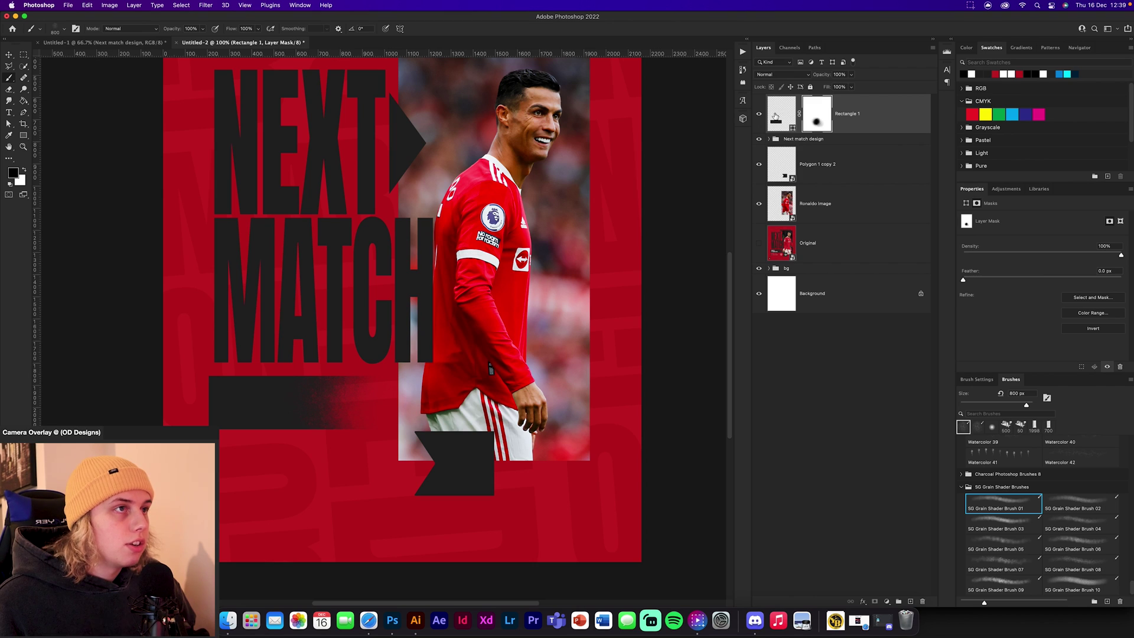
Show the Original layer and copy the united v young boys group from the Untitled-1 document onto the poster's fixture bar.
click(760, 243)
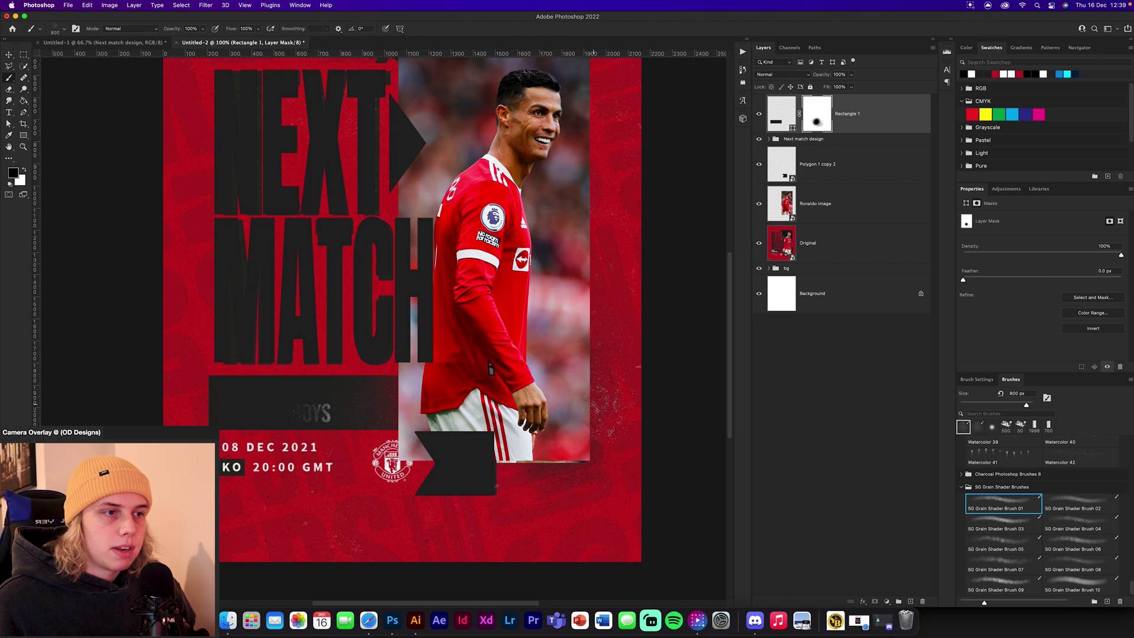
click(444, 466)
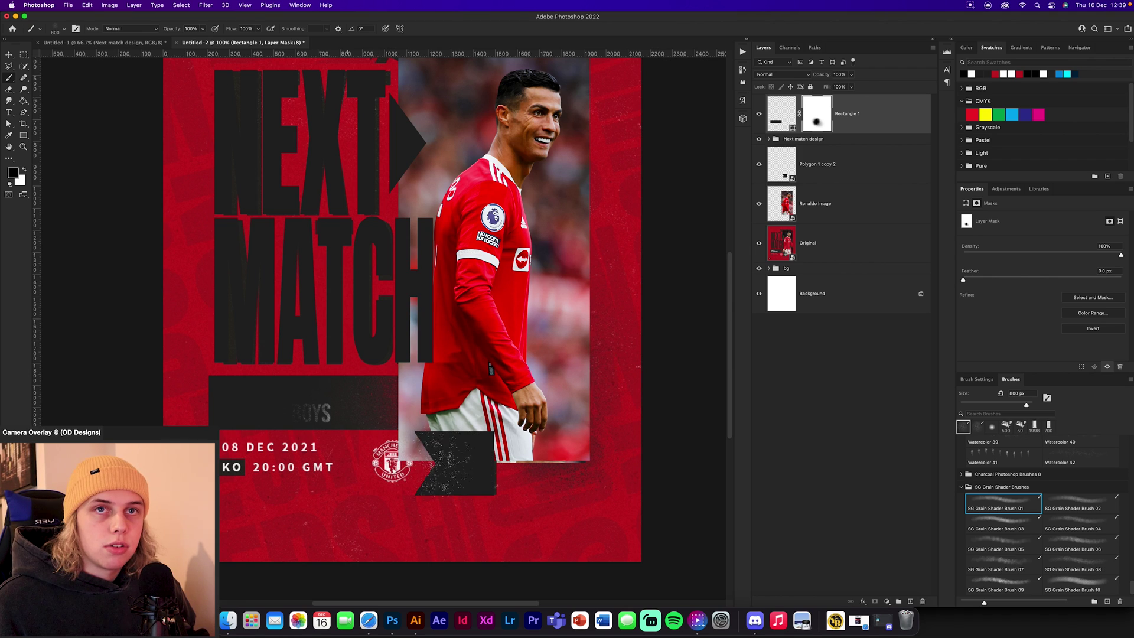
click(452, 462)
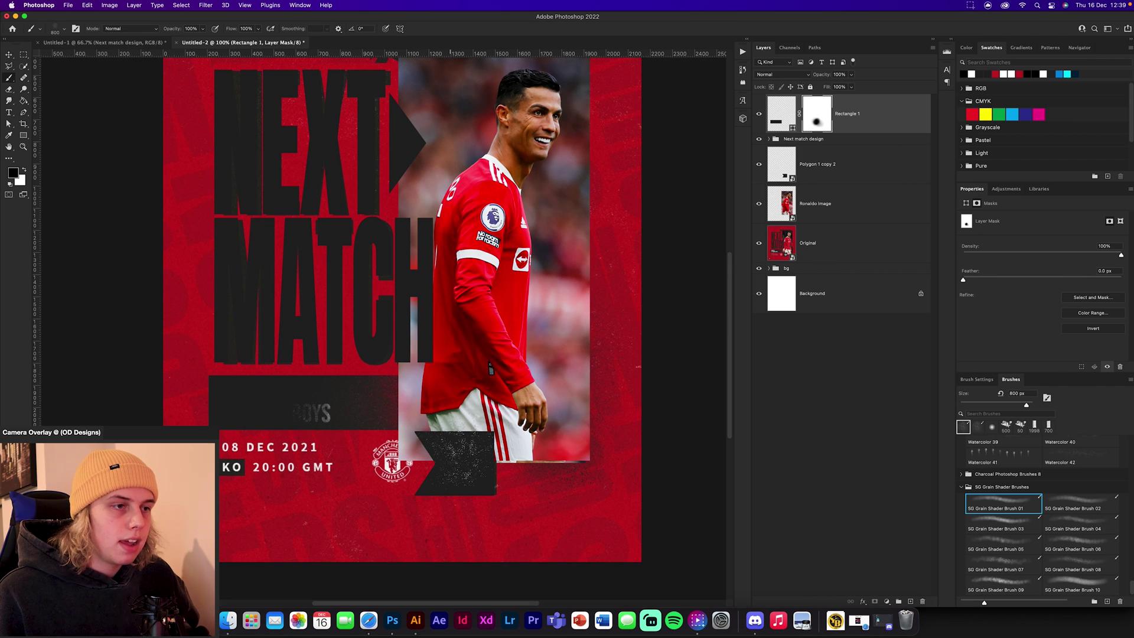
click(134, 44)
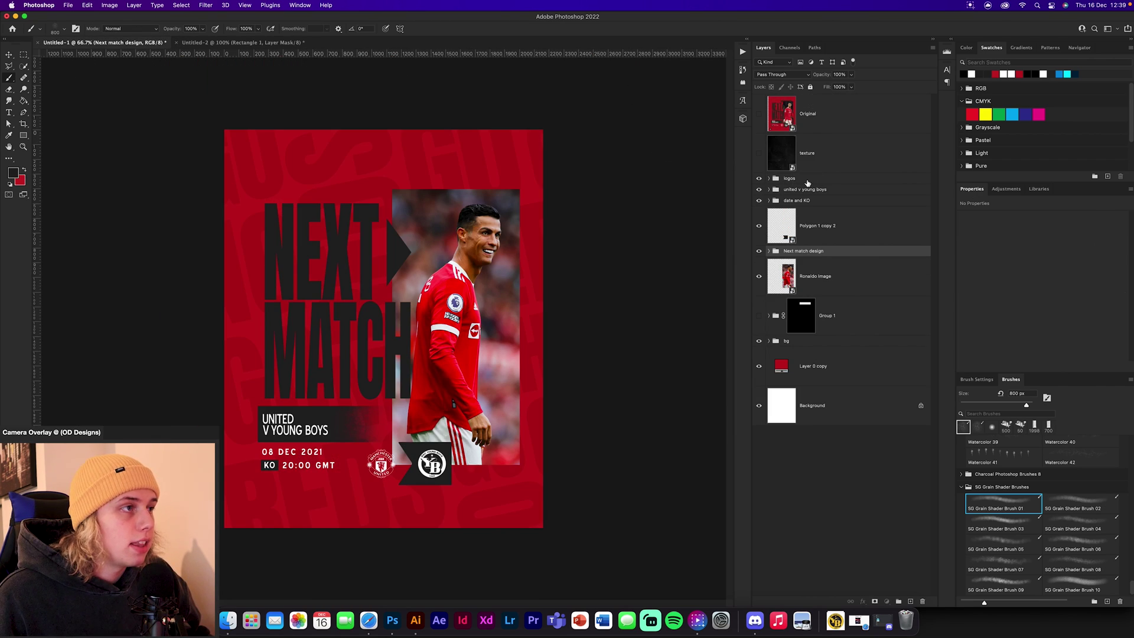
click(808, 179)
click(759, 178)
click(759, 178)
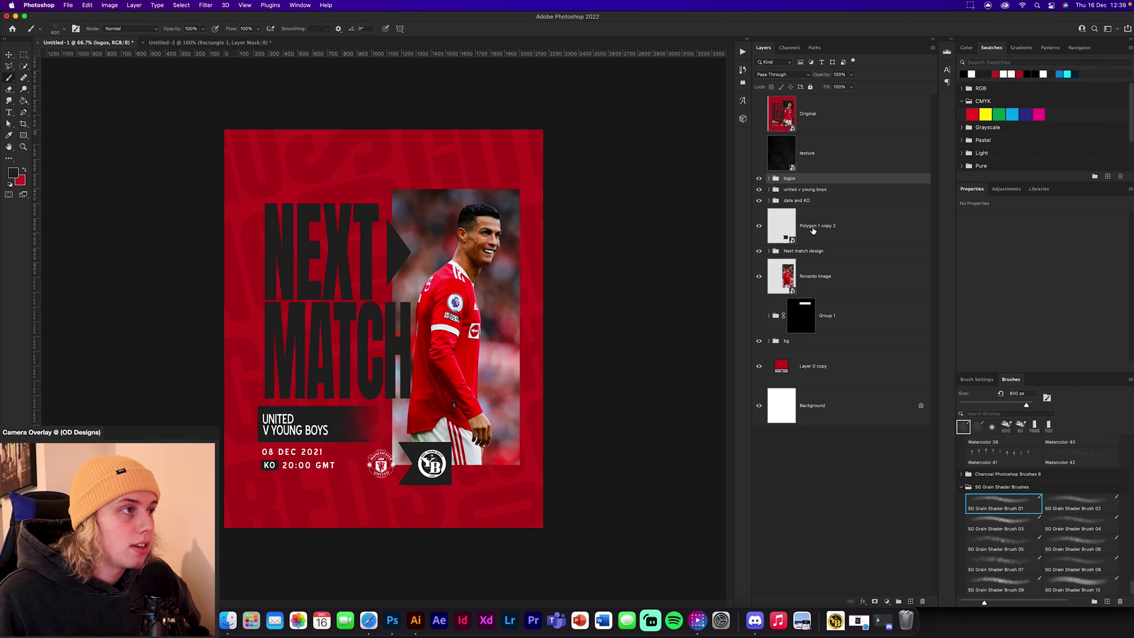
click(818, 190)
mouse_move(839, 194)
mouse_down()
mouse_move(248, 43)
mouse_move(260, 43)
mouse_move(334, 453)
mouse_move(307, 439)
mouse_up()
key(super+t)
key(Return)
key(b)
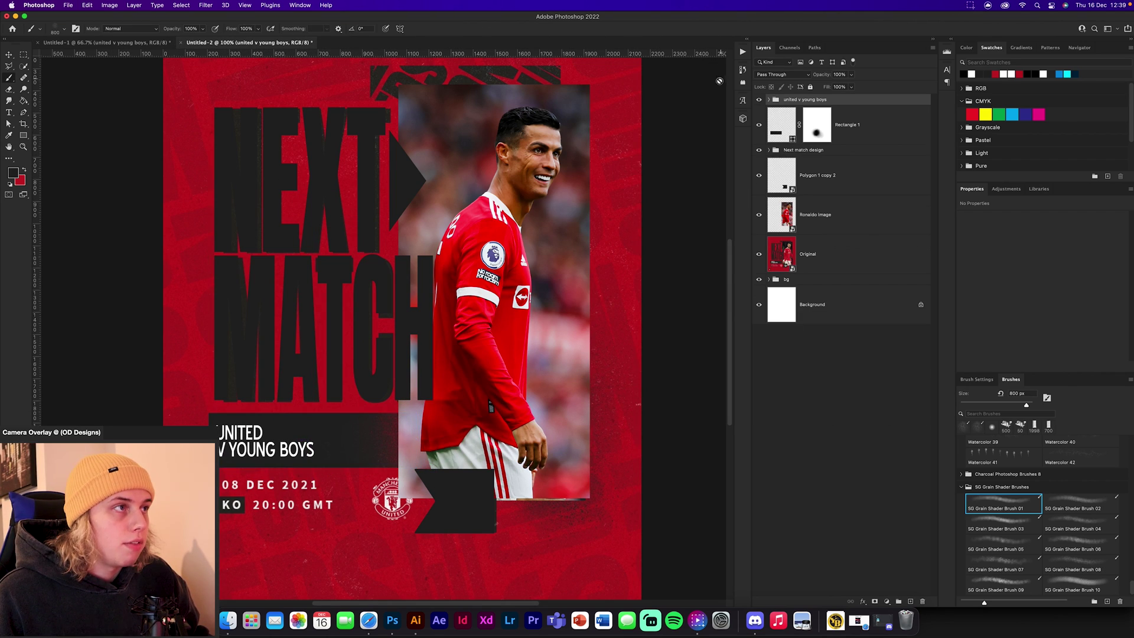
Delete the copied group's own Rectangle 1 and move the grain-faded rectangle into the group beneath the UNITED text.
click(769, 99)
click(874, 207)
click(881, 246)
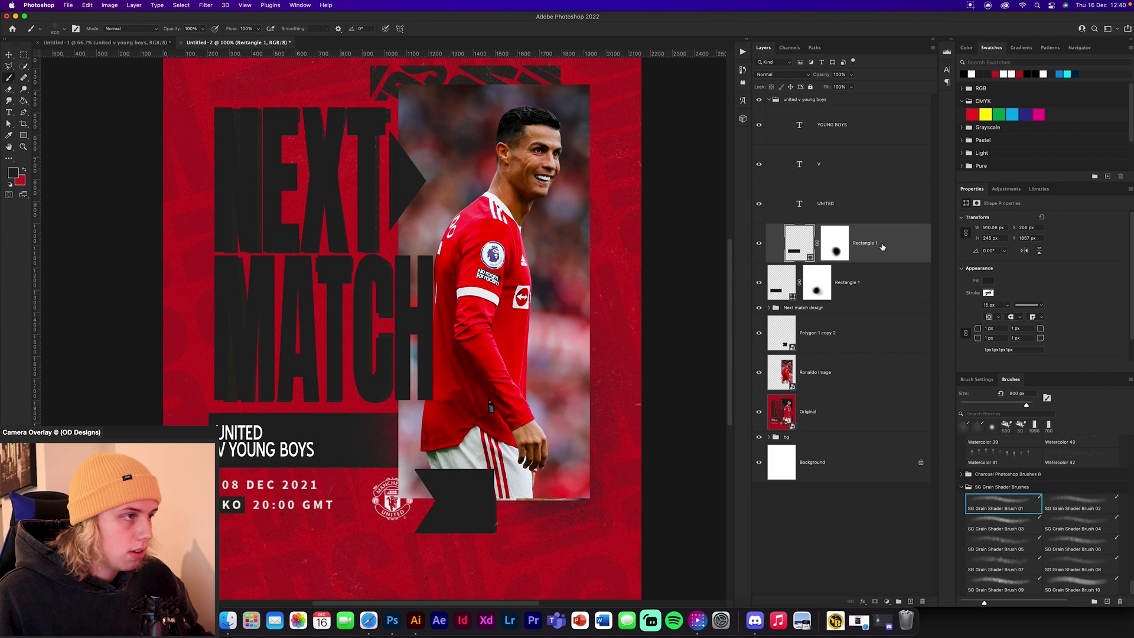
key(BackSpace)
drag(878, 243, 876, 221)
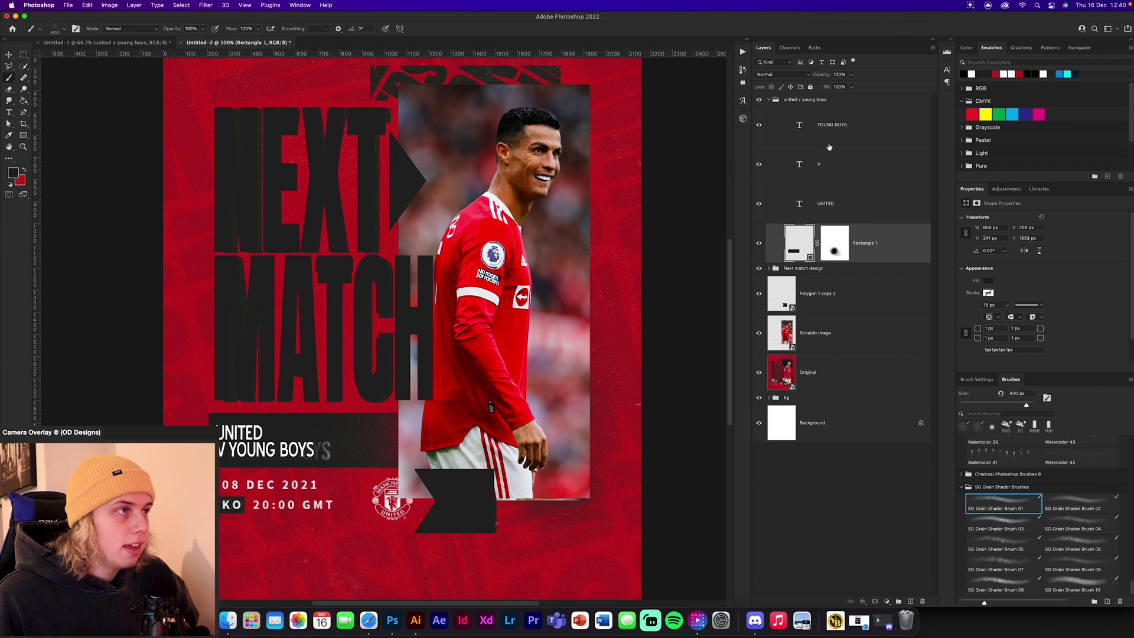
Transform the YOUNG BOYS, V and UNITED text layers together to about 106% width and 85% height, and collapse their group.
click(838, 205)
shift+click(857, 164)
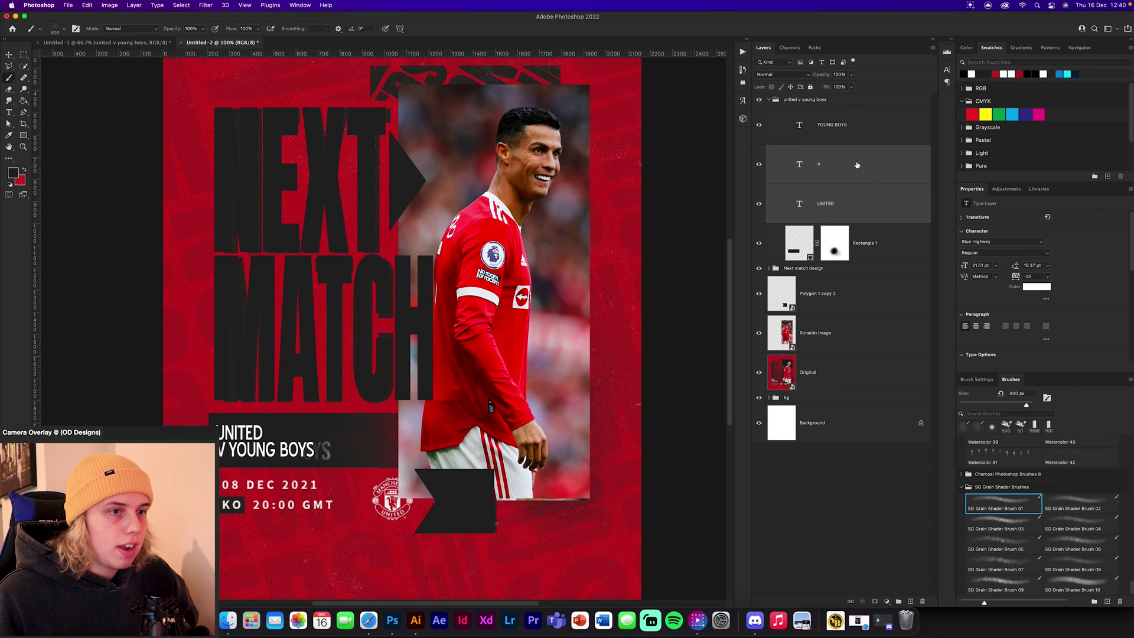
shift+click(864, 125)
key(super+t)
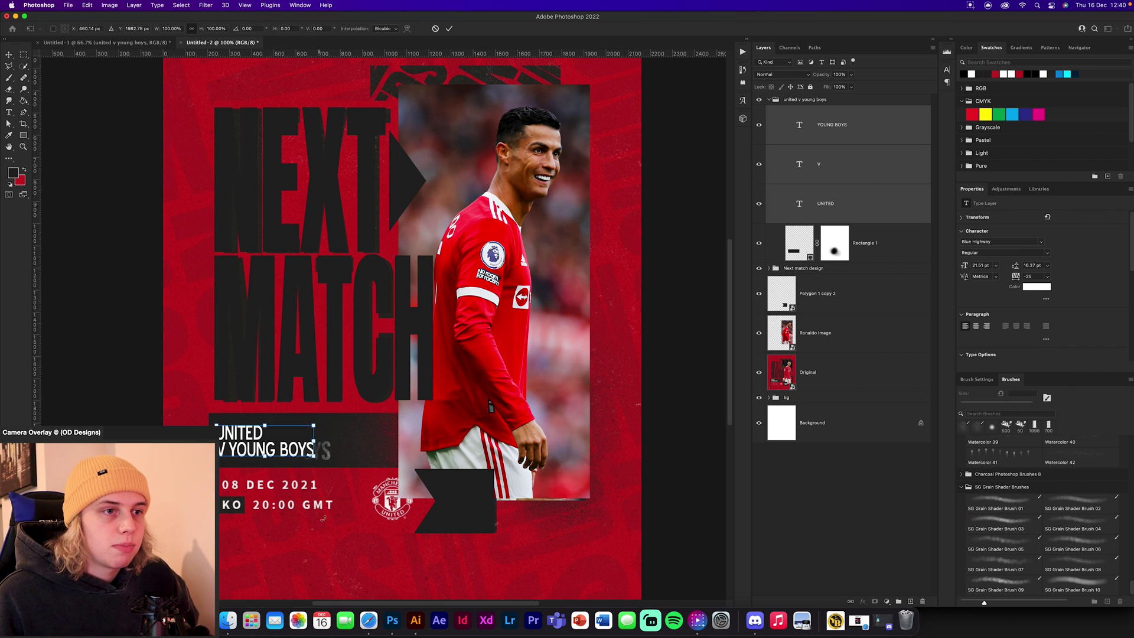
drag(317, 442, 268, 430)
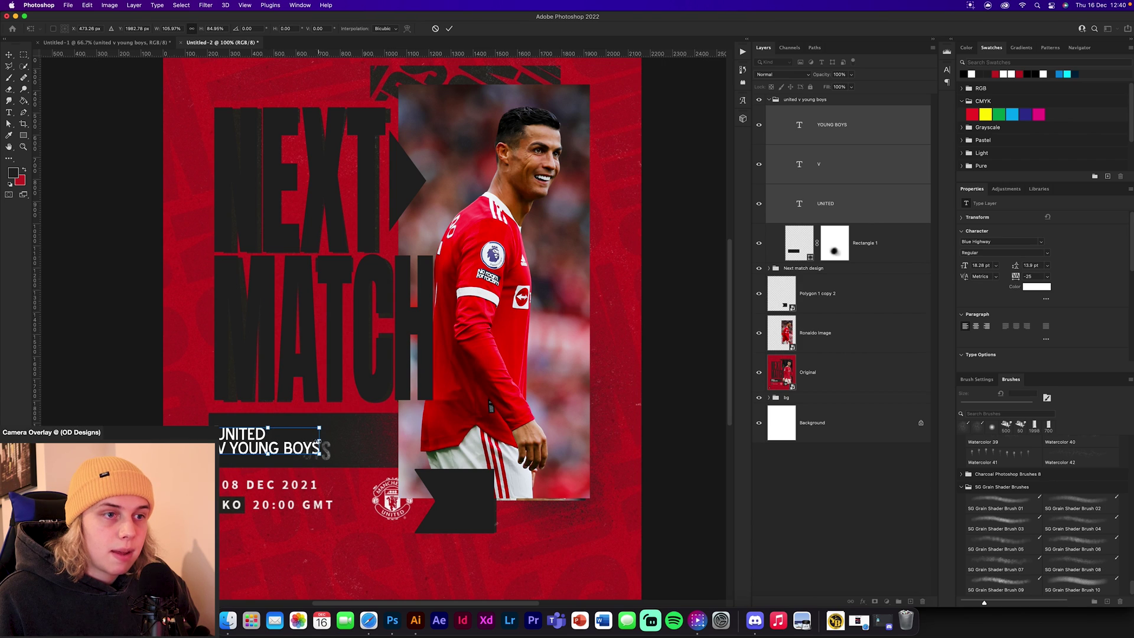
click(450, 29)
key(b)
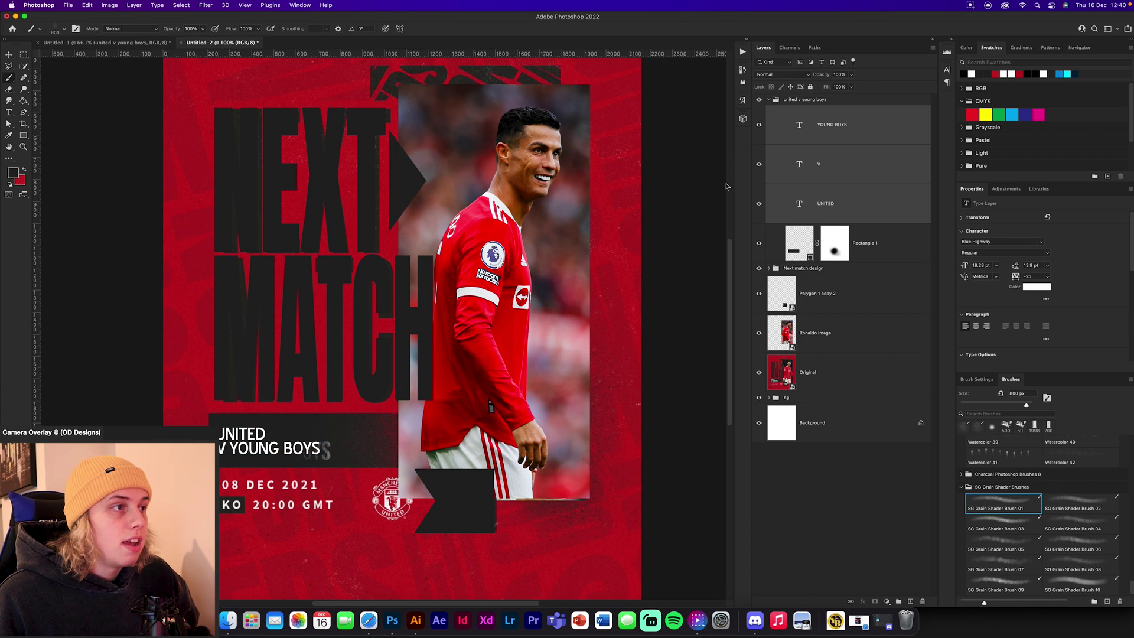
click(719, 218)
key(Return)
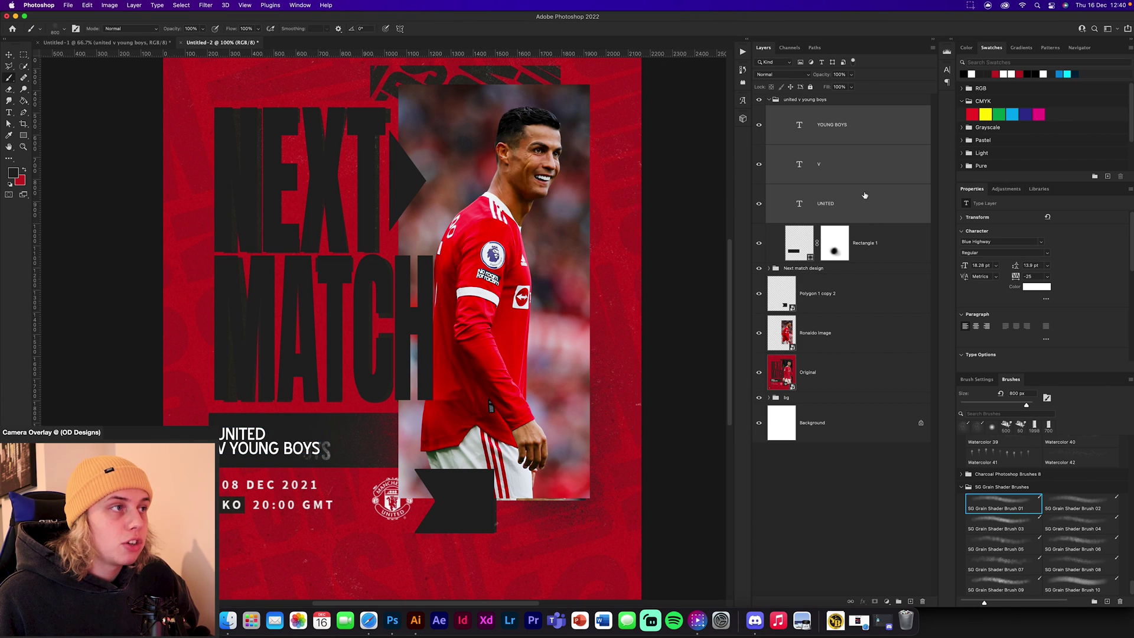
click(770, 101)
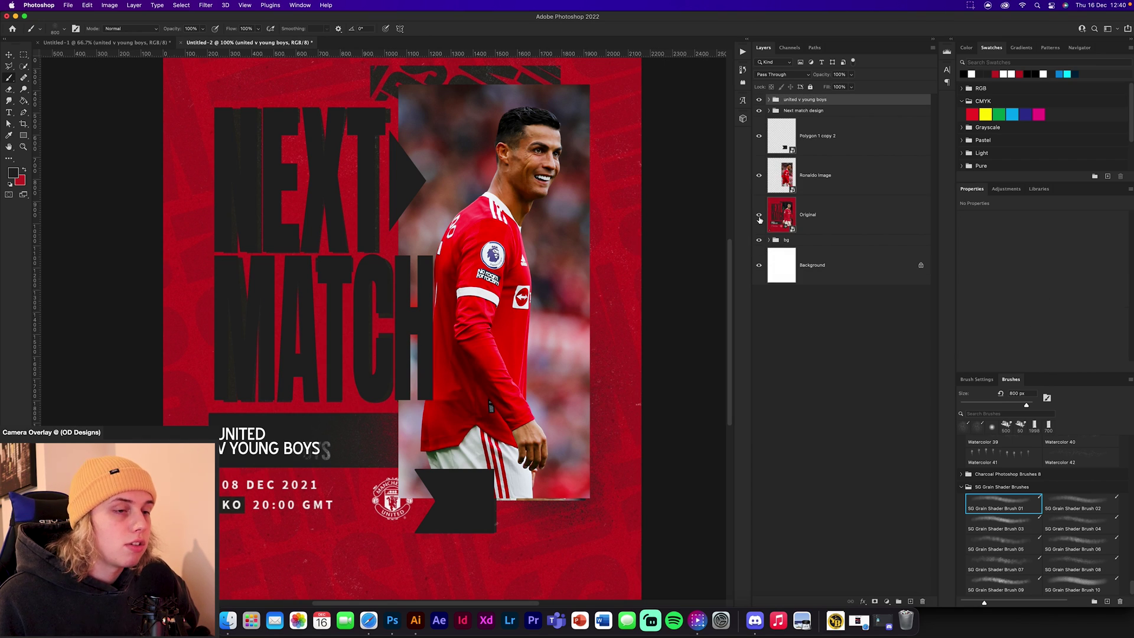
Hide the Original layer and scale the three fixture text layers down to about 96%, roughly 444 × 113 px.
click(759, 216)
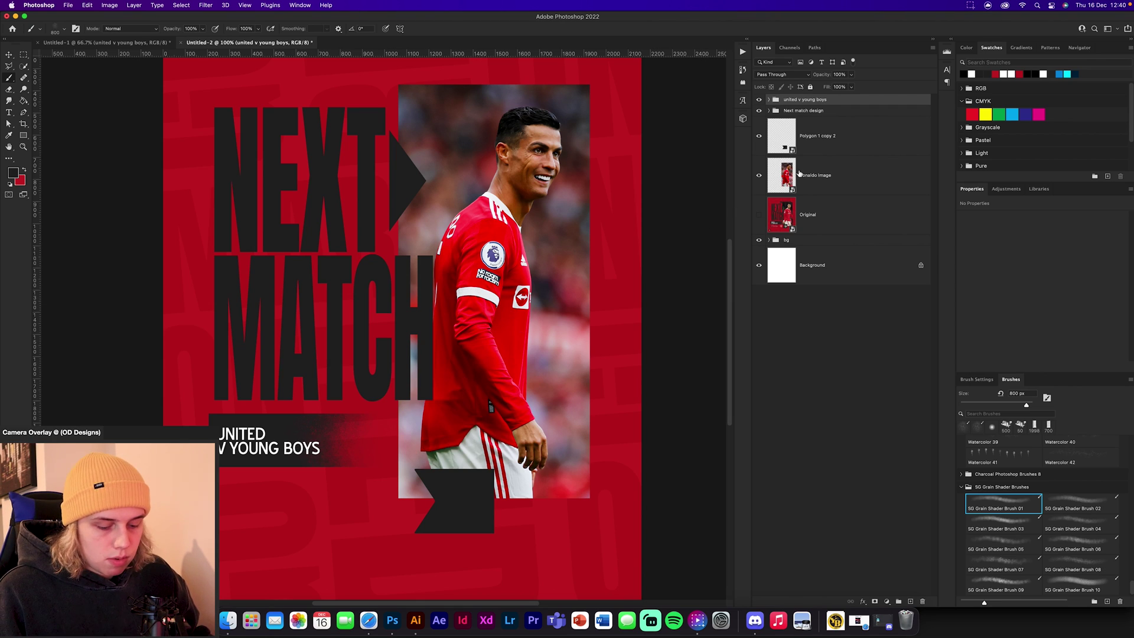
key(super+t)
click(769, 100)
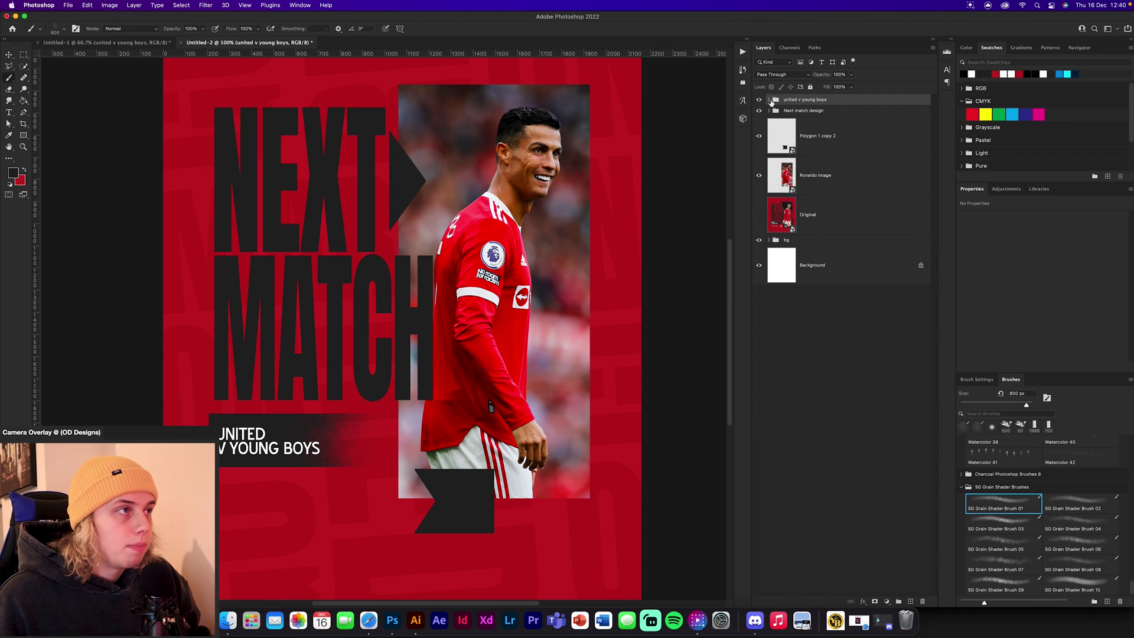
click(851, 126)
shift+click(857, 211)
key(super+t)
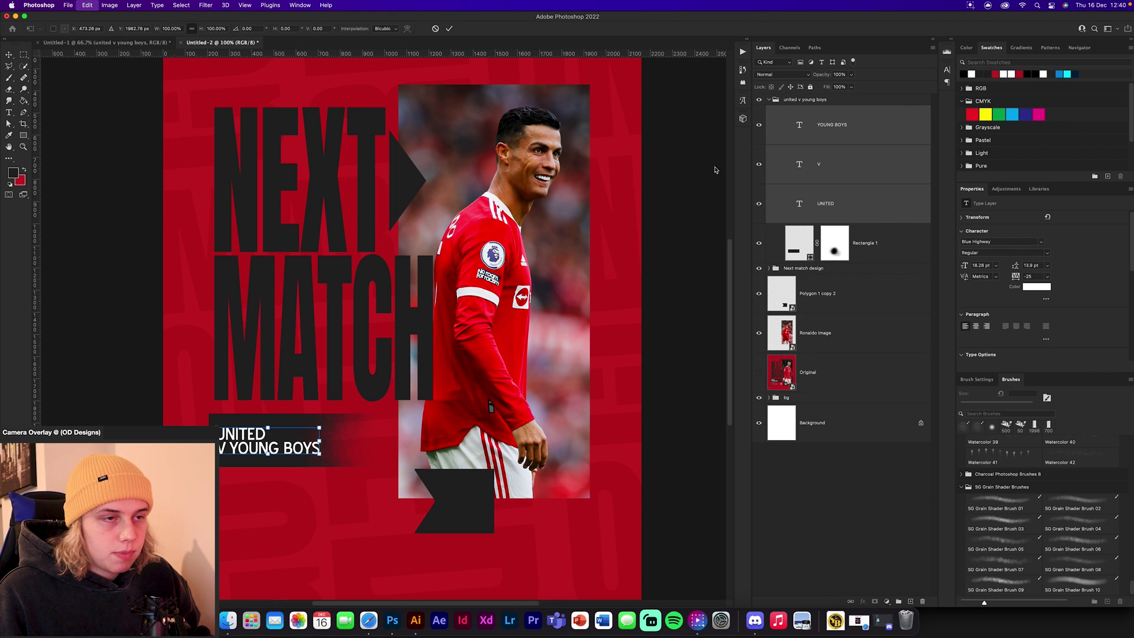
drag(323, 456, 314, 443)
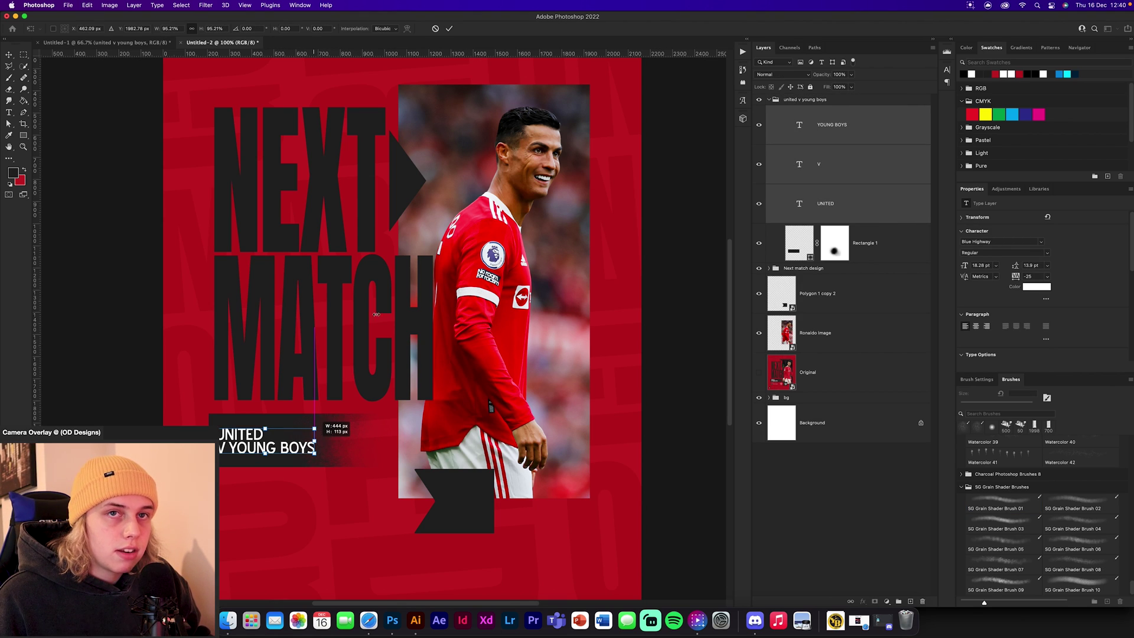
click(451, 29)
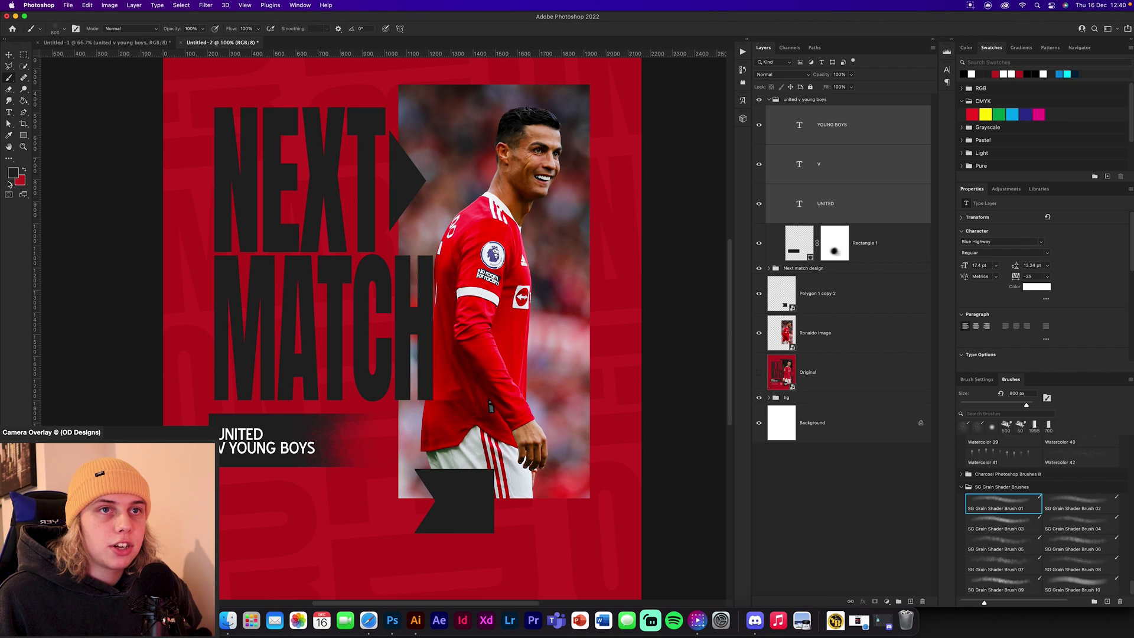
Show the Original layer and draw a rectangle about 328 × 291 px over the Manchester United crest beside the dark flag shape.
click(24, 137)
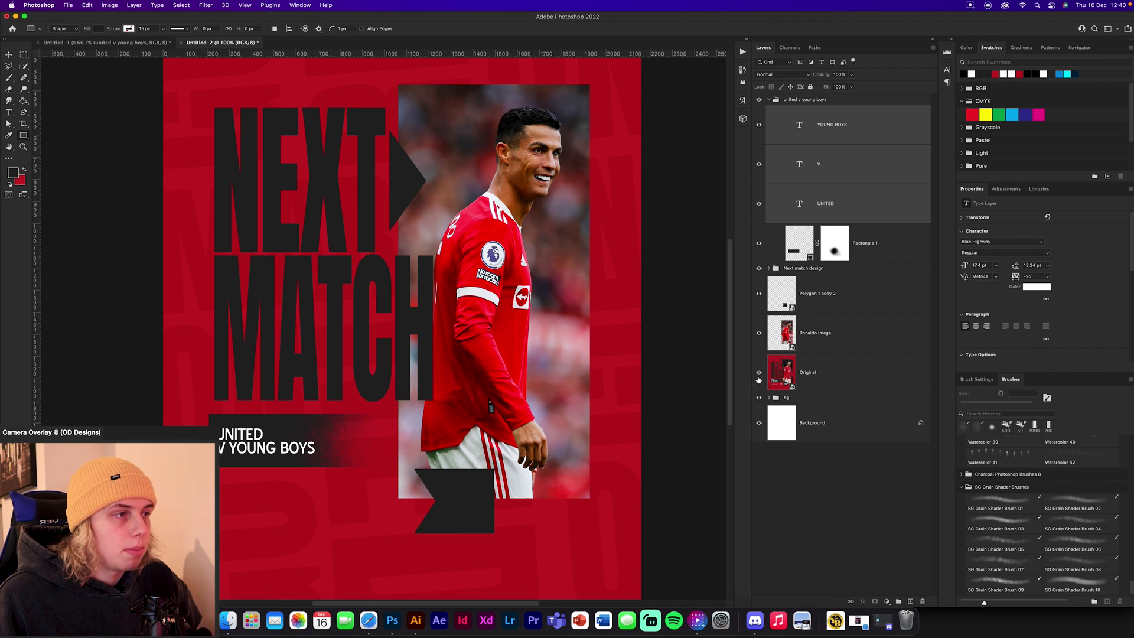
click(759, 373)
key(super+plus)
key(super+plus)
scroll(561, 510, up, 10)
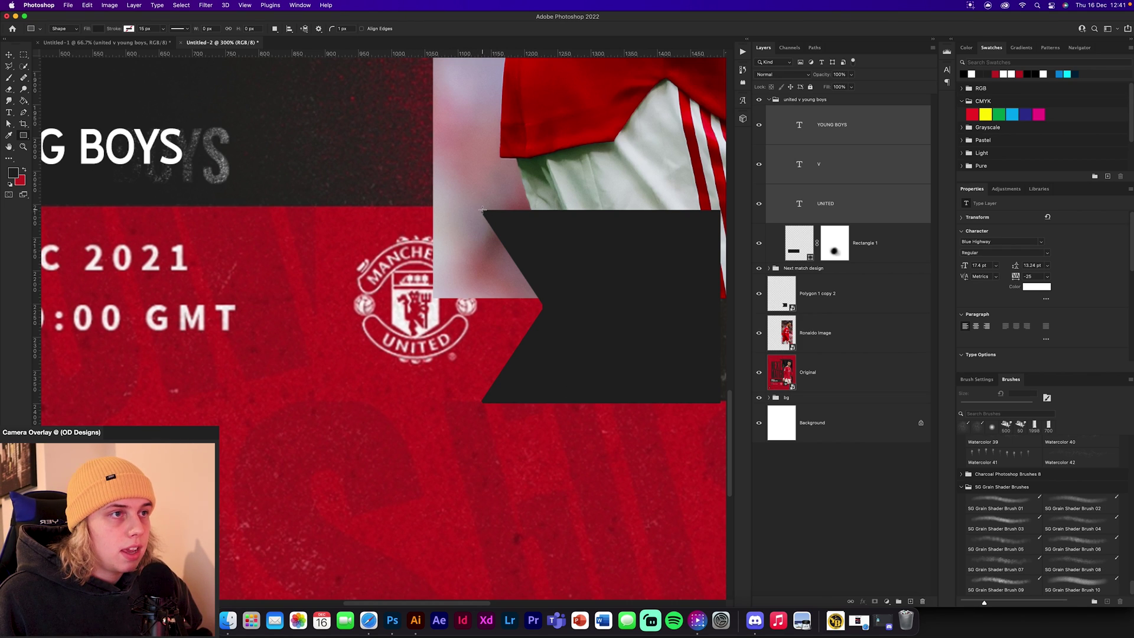
drag(315, 205, 531, 403)
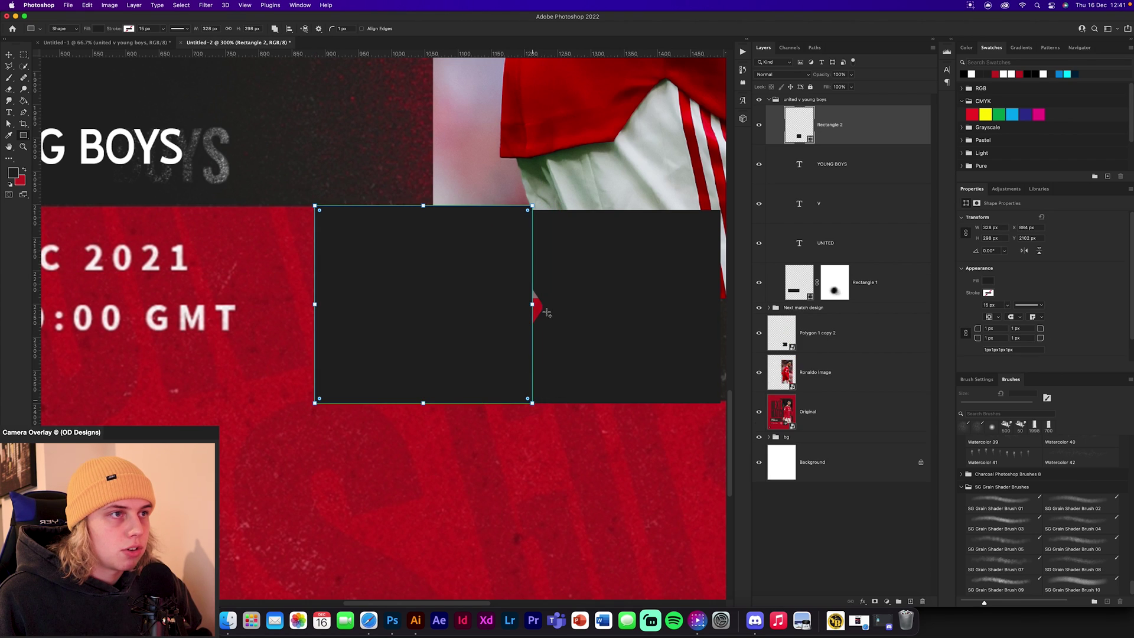
drag(423, 206, 423, 210)
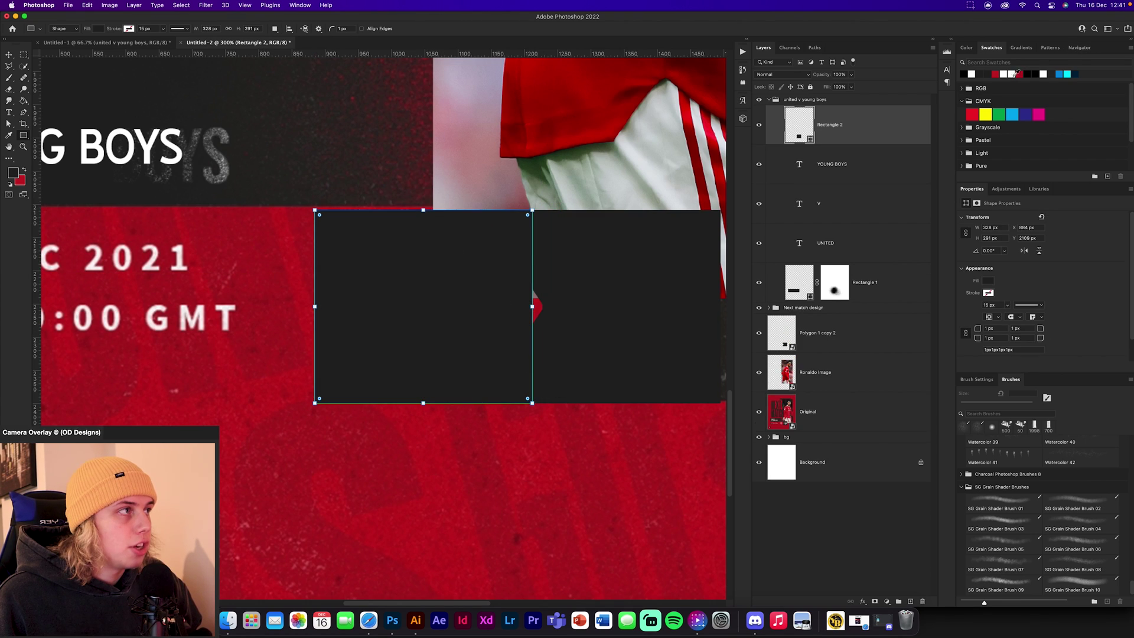
Fill the new rectangle with red, shift it slightly right, and move its layer below Polygon 1 copy 2.
click(1020, 74)
key(v)
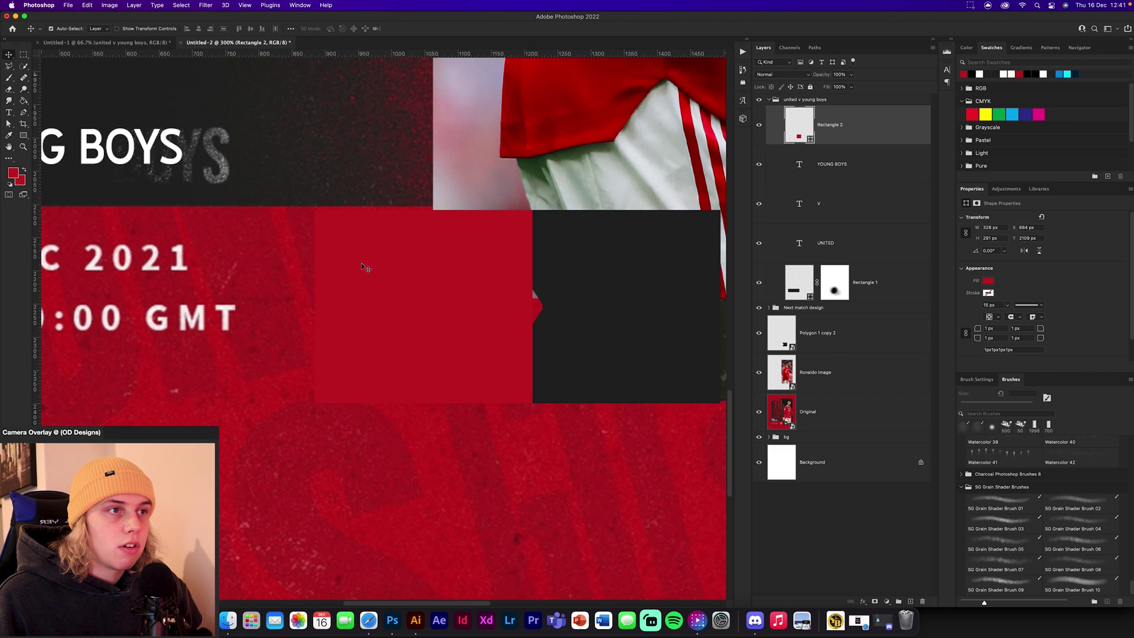
drag(384, 273, 399, 273)
drag(866, 153, 844, 331)
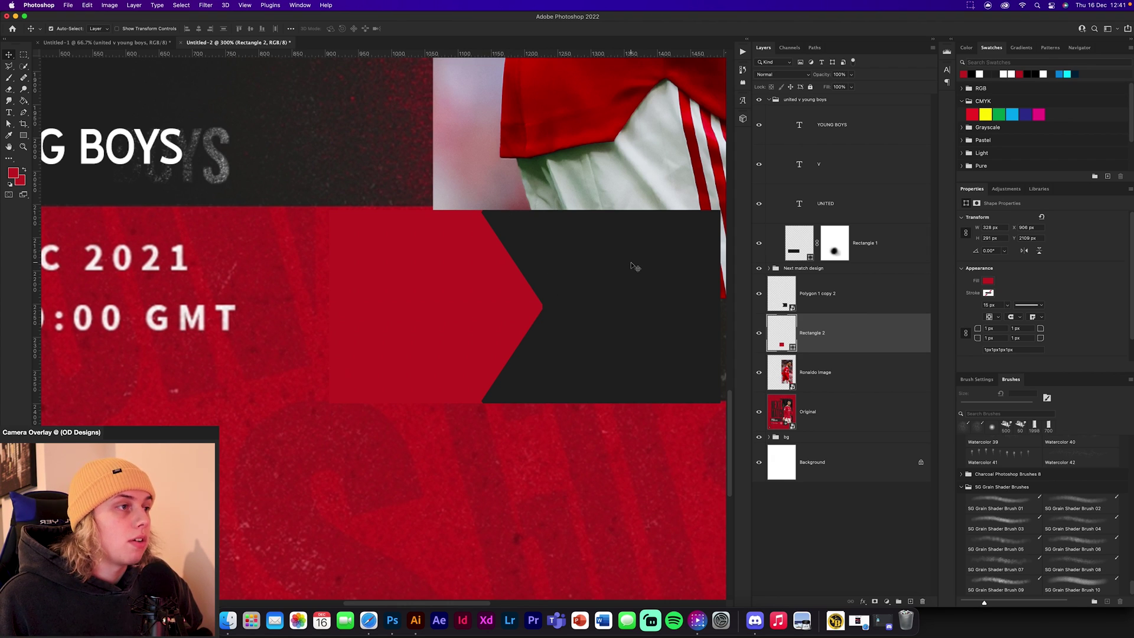
Copy the logos group from the Untitled-1 document, position it over the red and dark crest shapes, and move it above Polygon 1 copy 2.
click(118, 43)
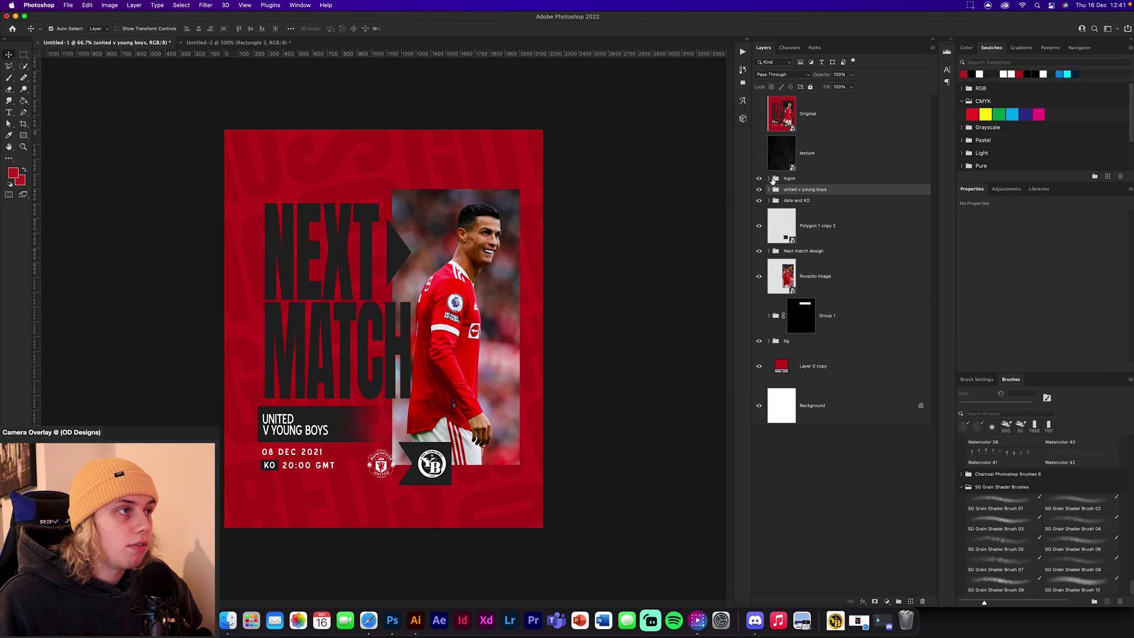
drag(772, 180, 510, 323)
key(super+t)
drag(572, 344, 594, 319)
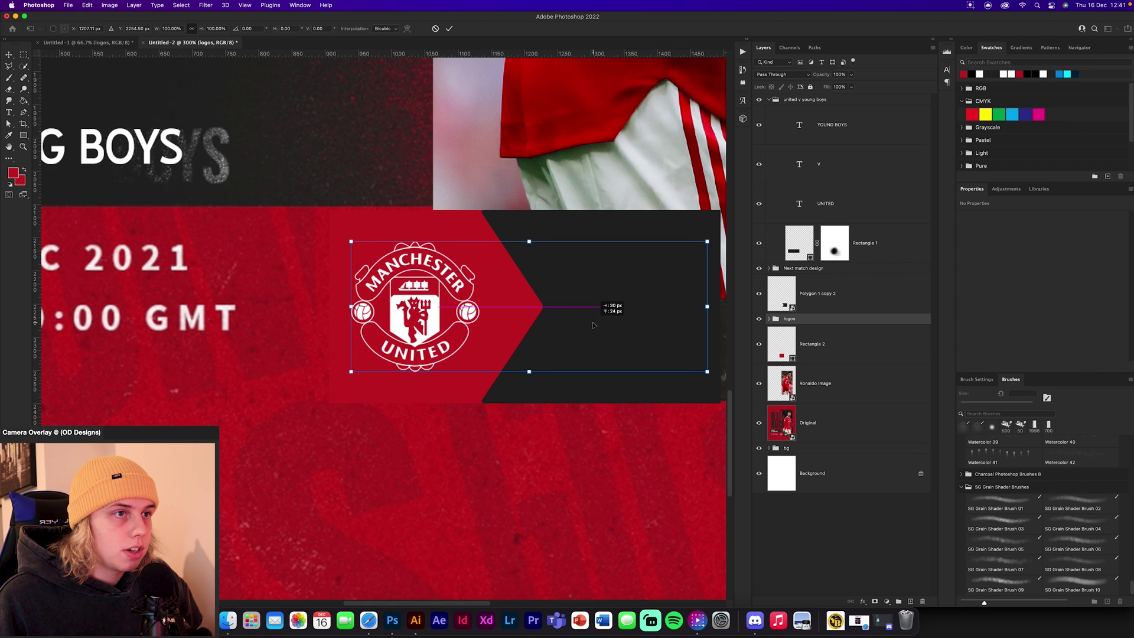
click(450, 26)
drag(817, 323, 816, 290)
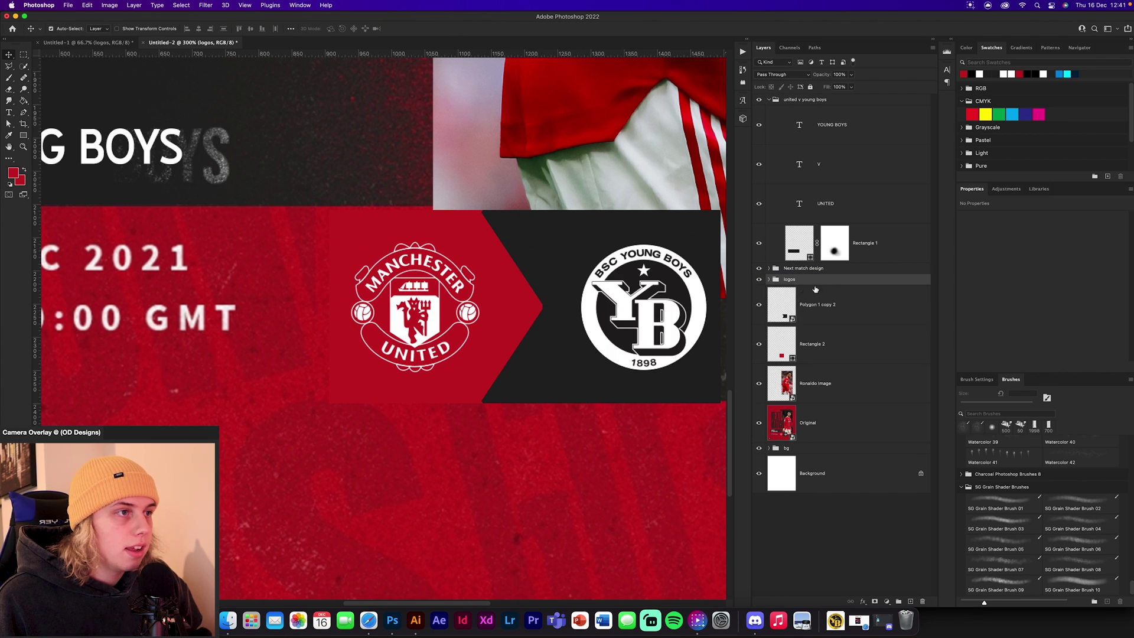
Nudge the Young Boys crest slightly left within the dark flag shape, and collapse the logos group.
drag(699, 318, 694, 315)
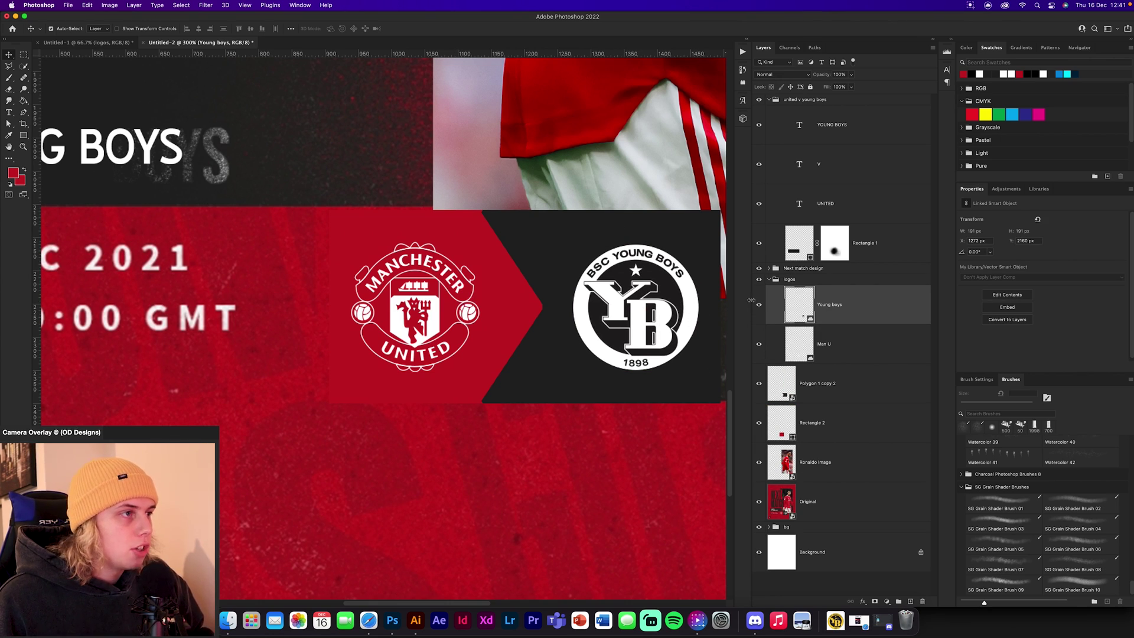
click(769, 282)
click(845, 307)
shift+click(850, 345)
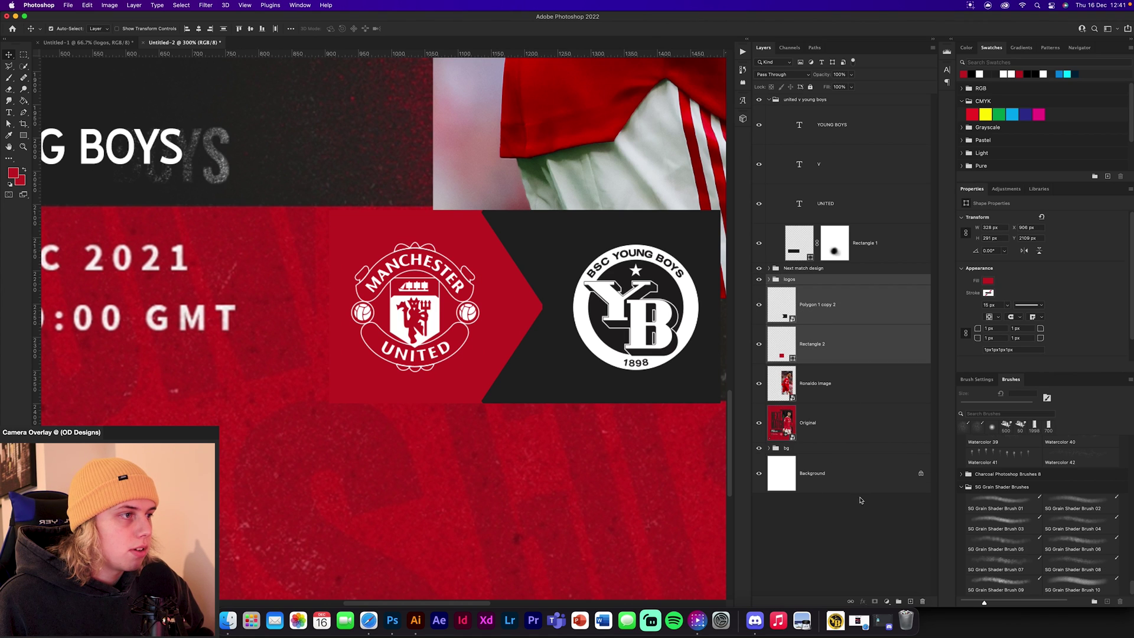
Copy the date and KO group from the Untitled-1 document and align it over the original date and kick-off text.
click(808, 423)
key(super+1)
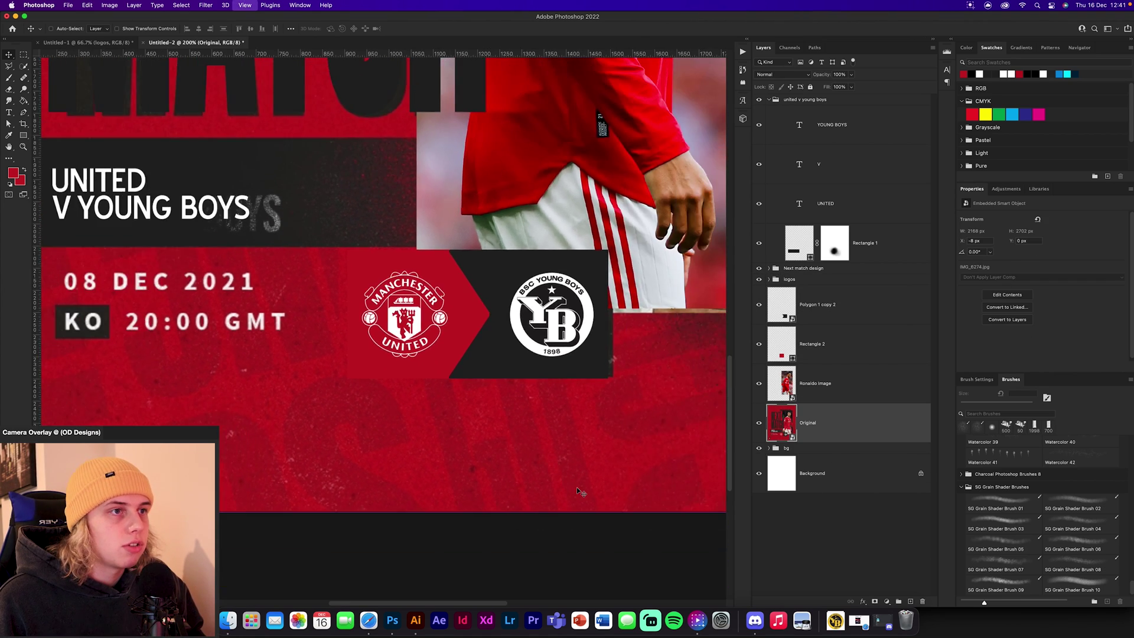
key(super+minus)
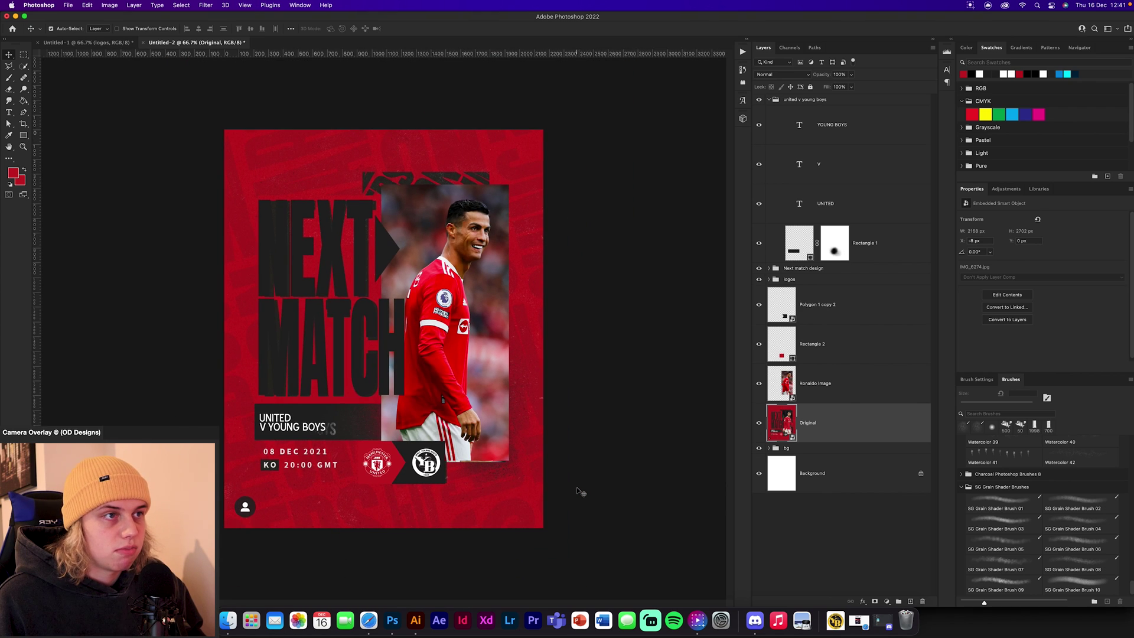
key(super+plus)
key(super+plus)
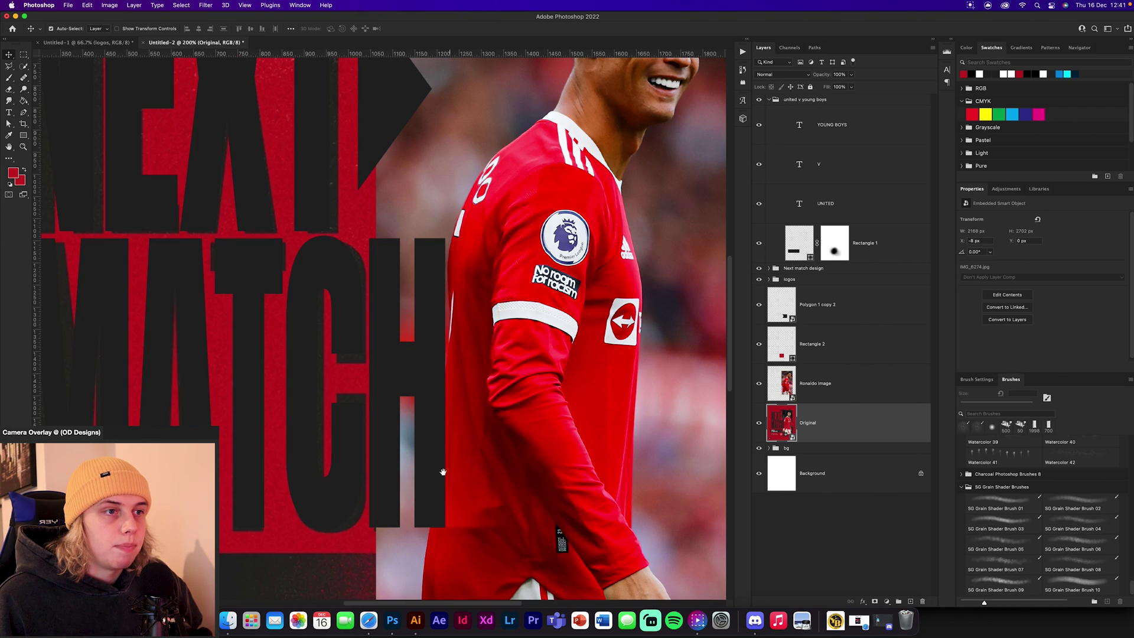
drag(443, 473, 546, 339)
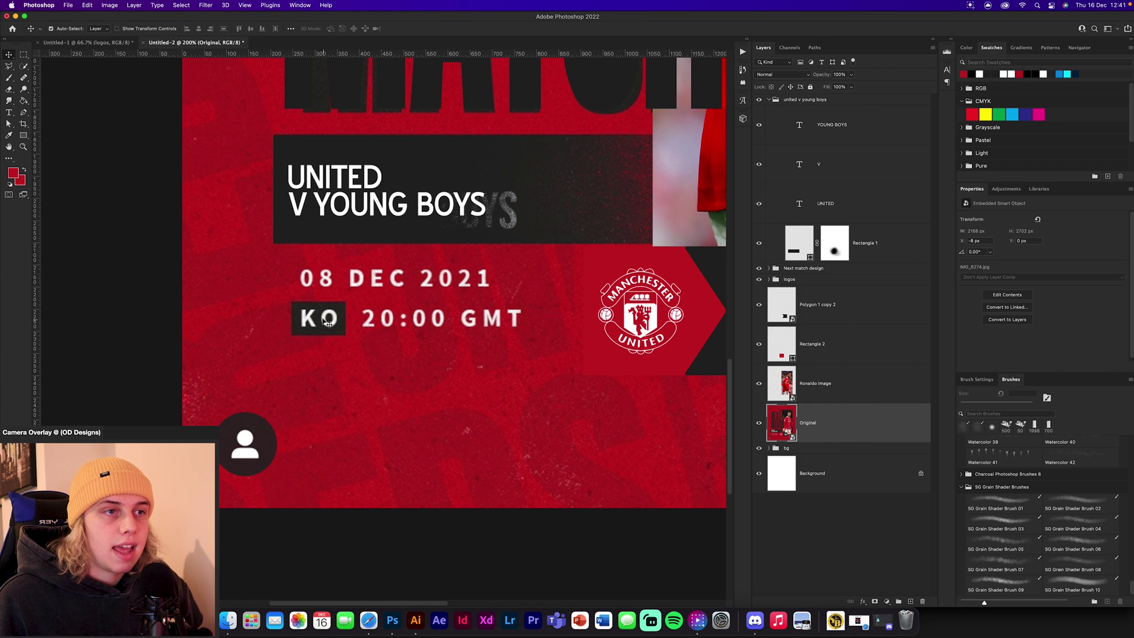
click(127, 42)
click(810, 189)
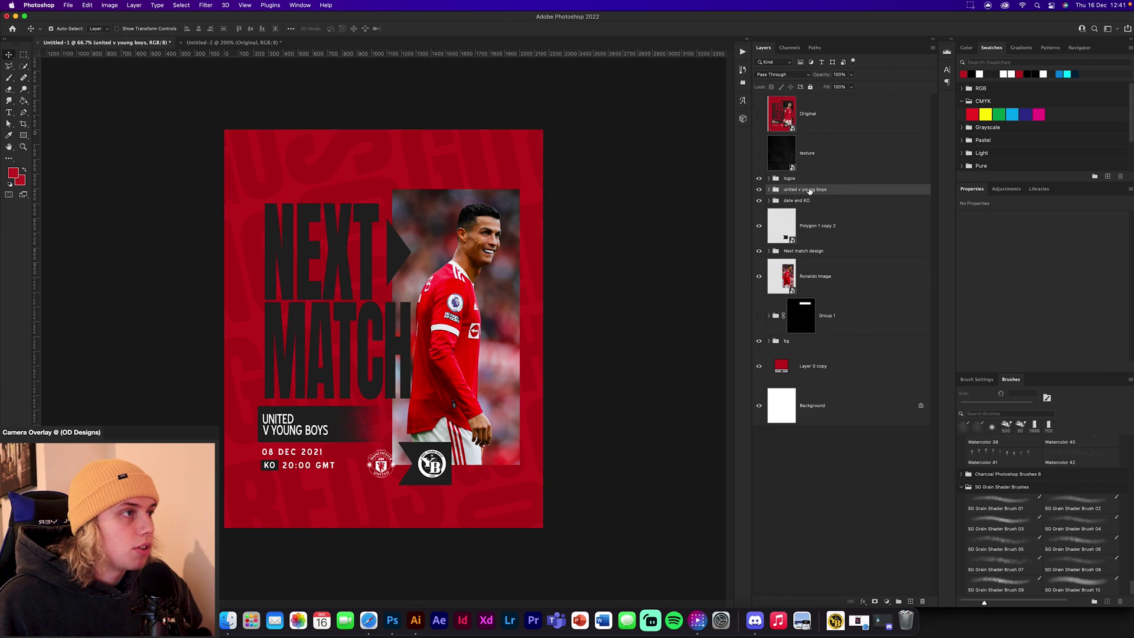
click(808, 201)
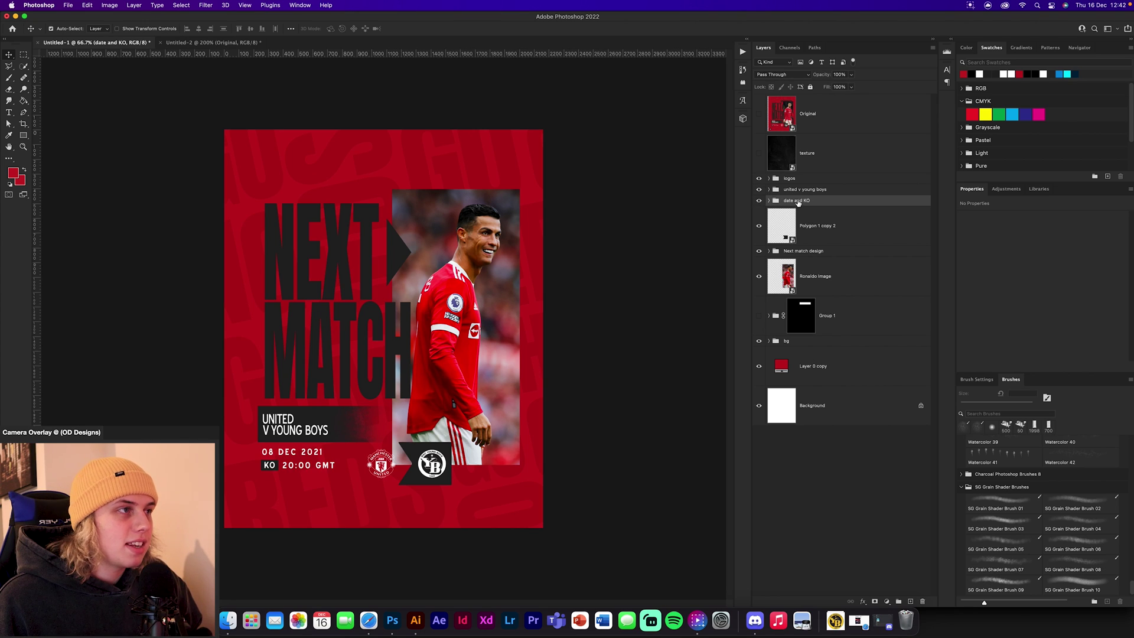
drag(825, 201, 267, 380)
key(super+t)
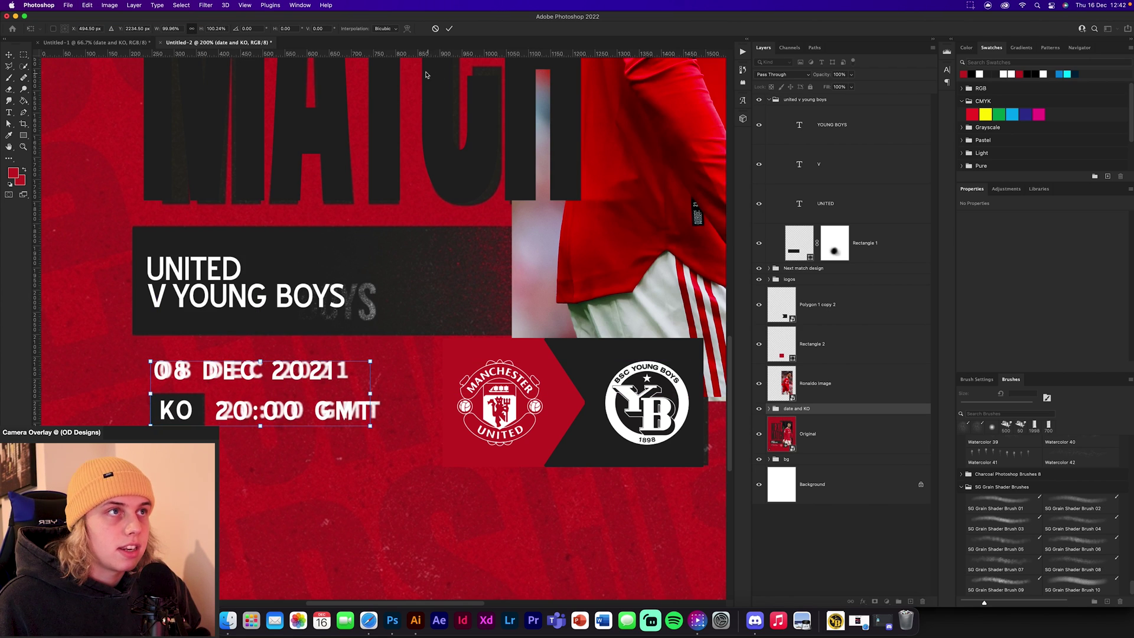
click(450, 29)
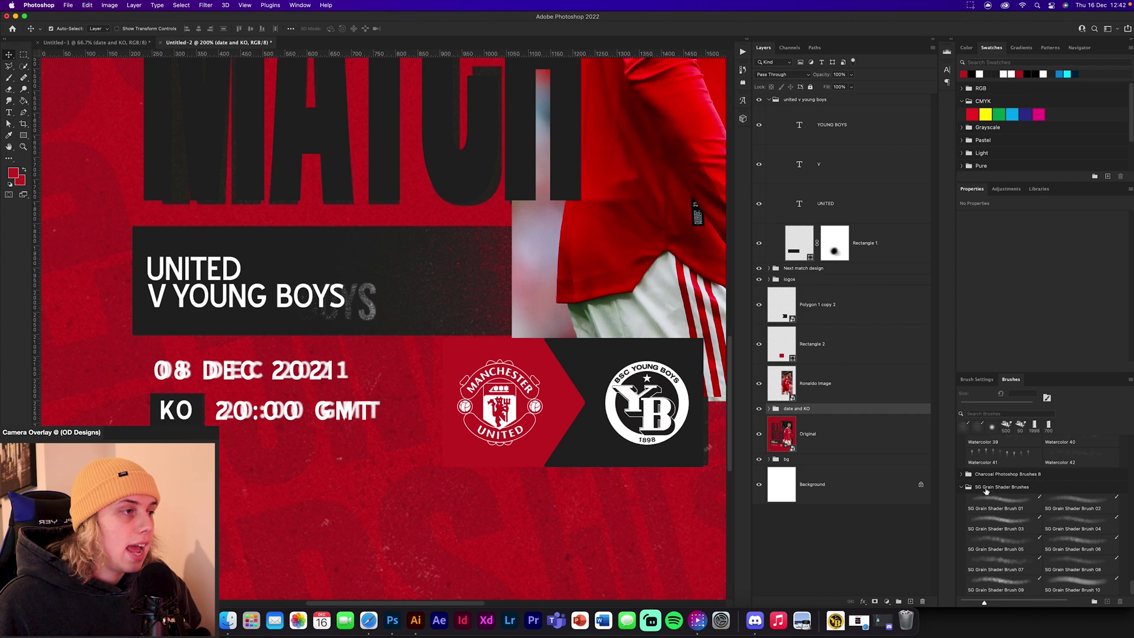
Look over the layers in the date and KO group, clear the layer selection, and collapse the united v young boys group.
click(769, 409)
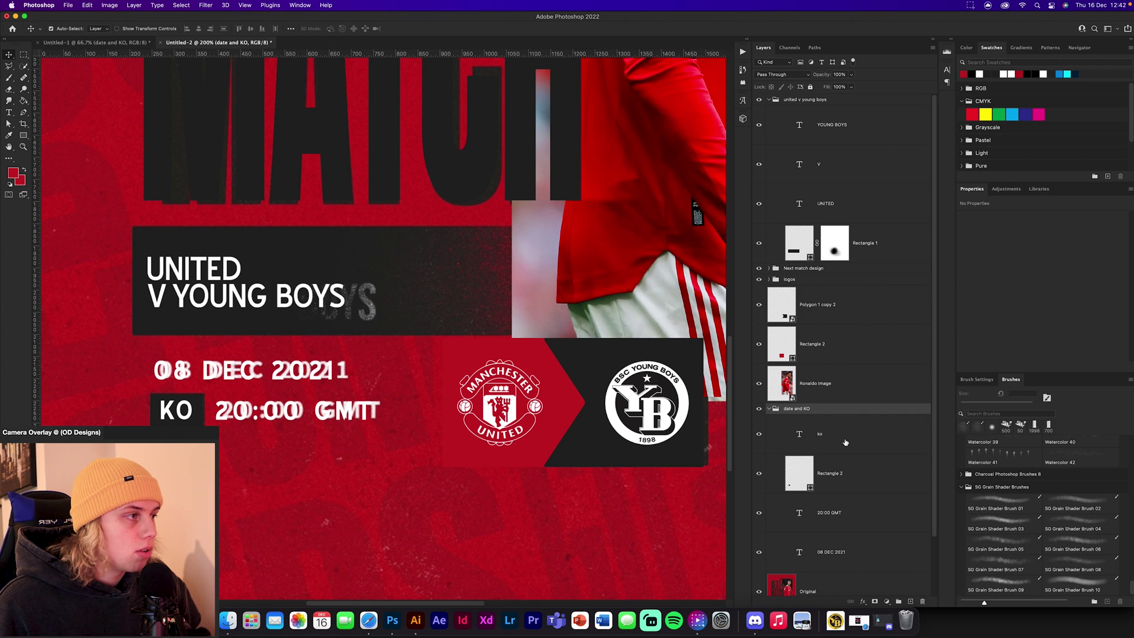
click(845, 443)
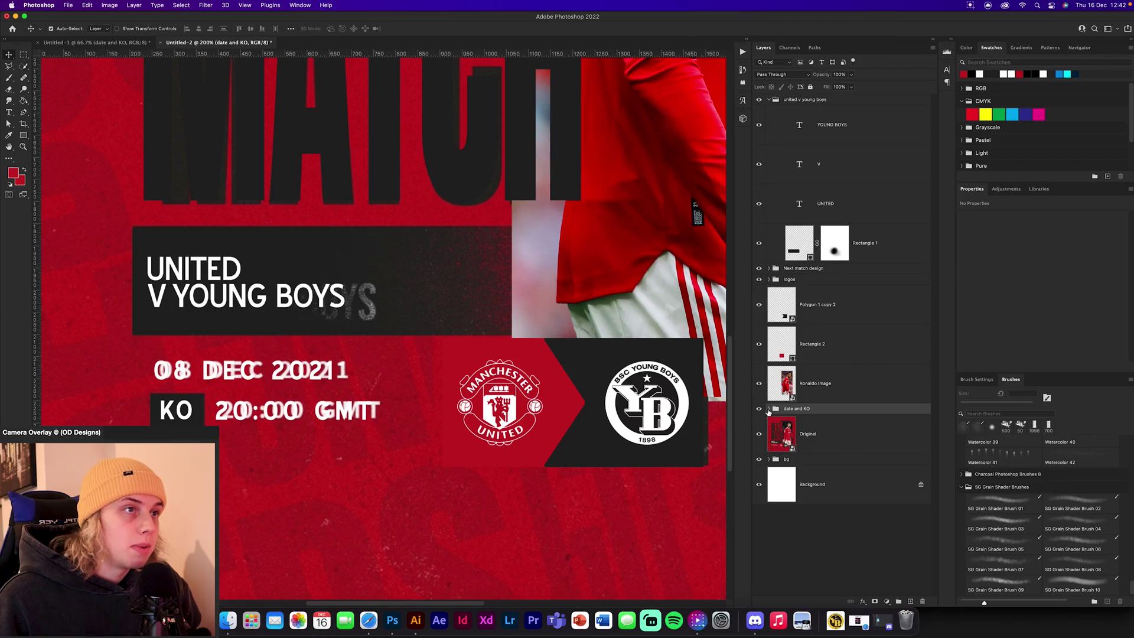
key(super+minus)
key(super+minus)
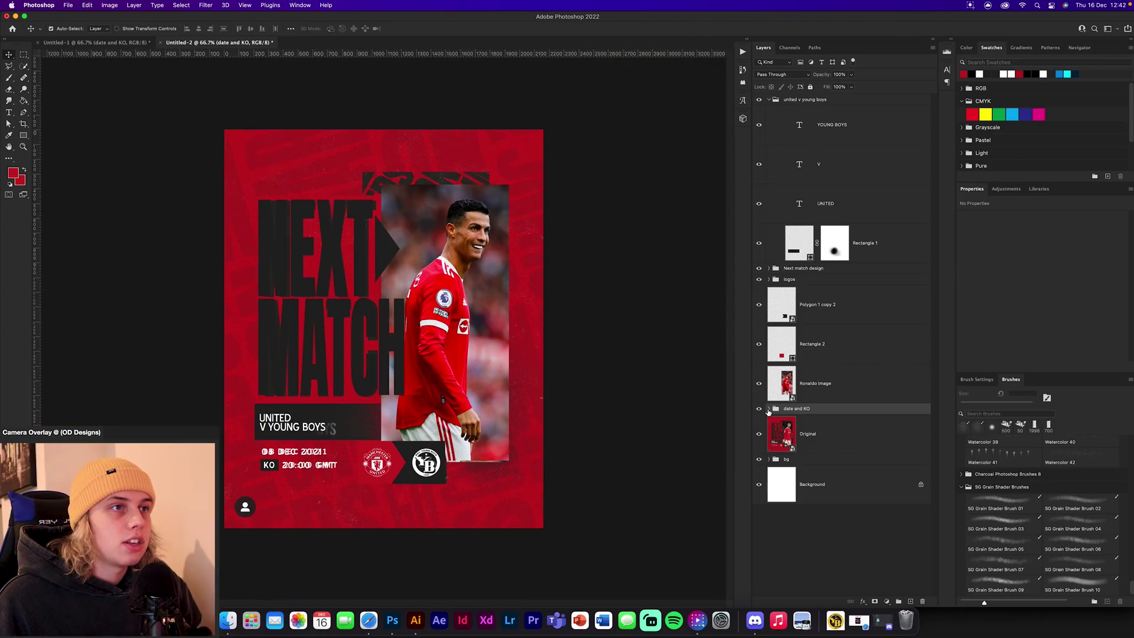
click(206, 157)
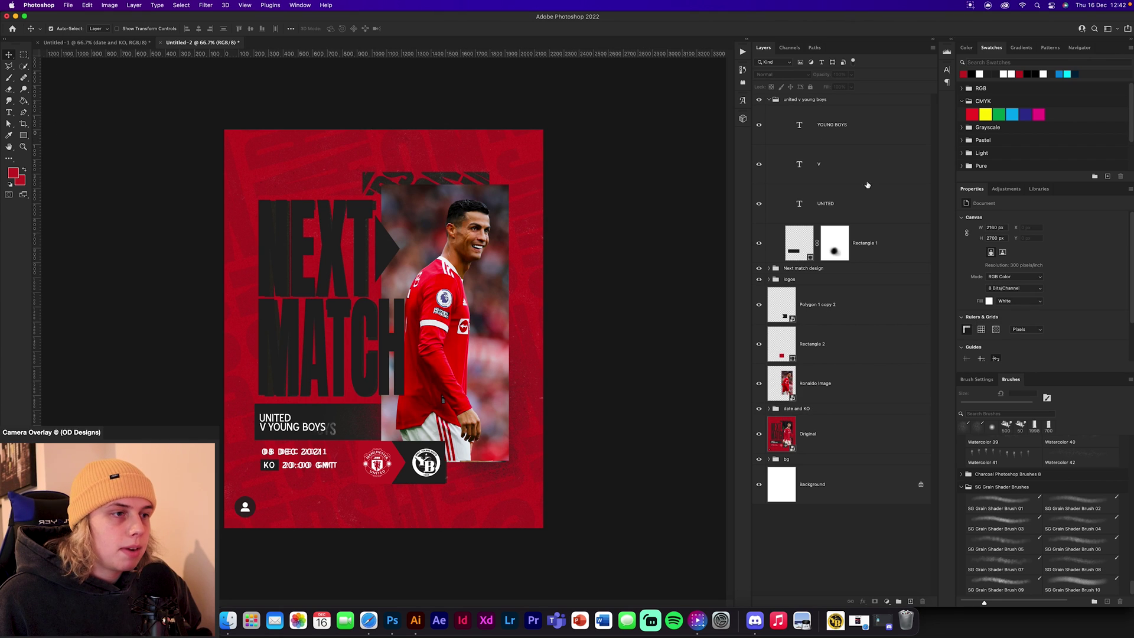
click(768, 100)
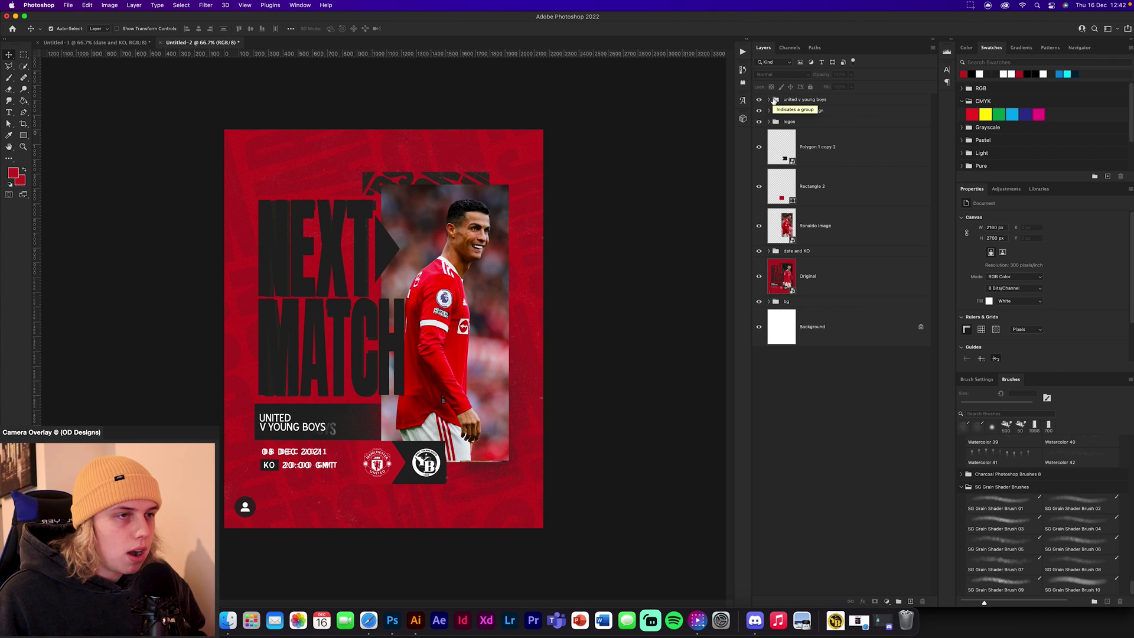
Add the text REDS in the red area above the NEXT title and the patterned dark strip.
key(super+plus)
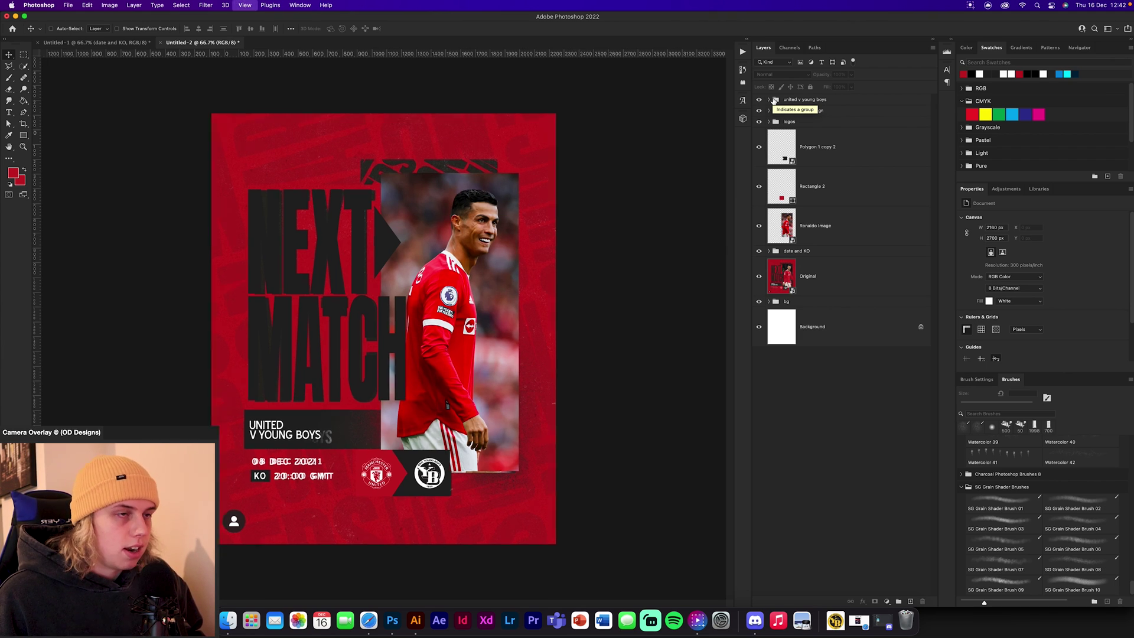
drag(460, 141, 467, 249)
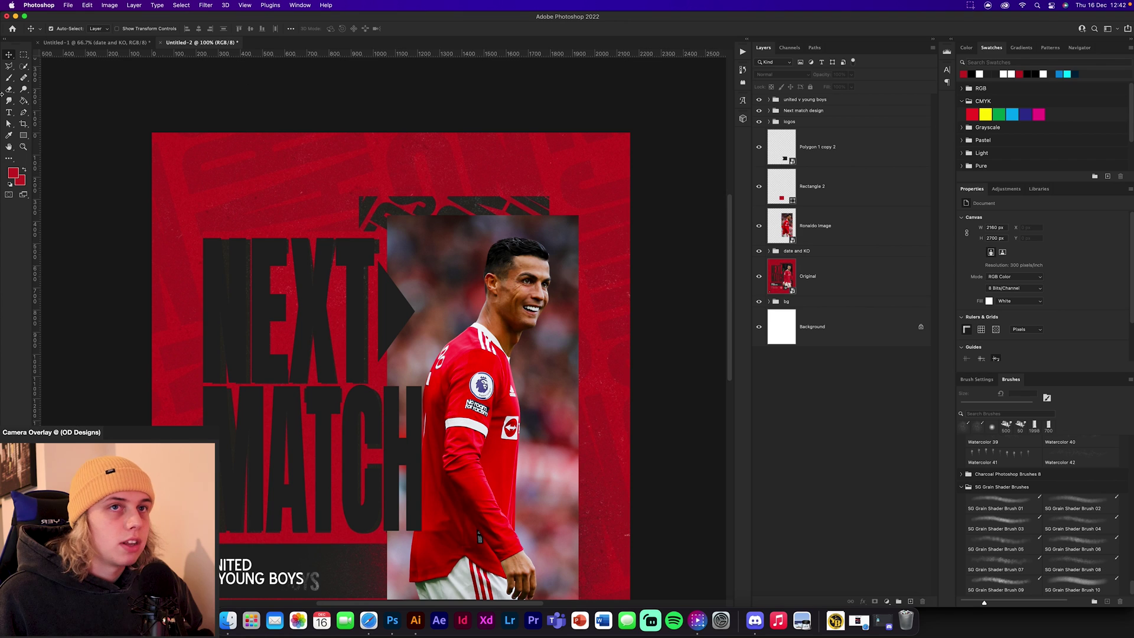
click(10, 113)
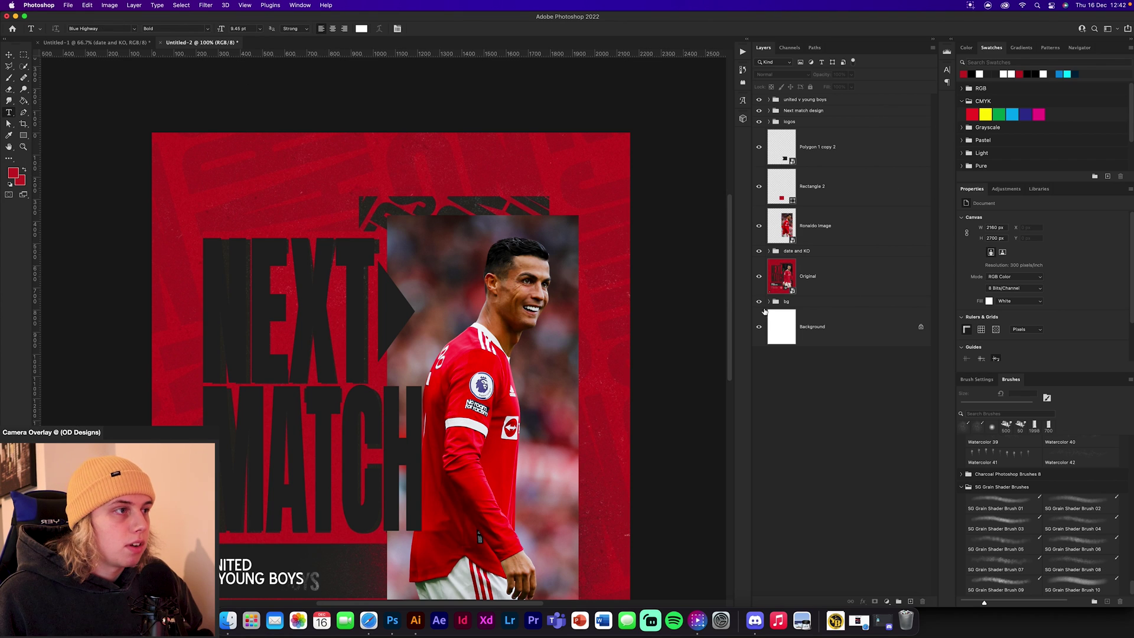
click(329, 159)
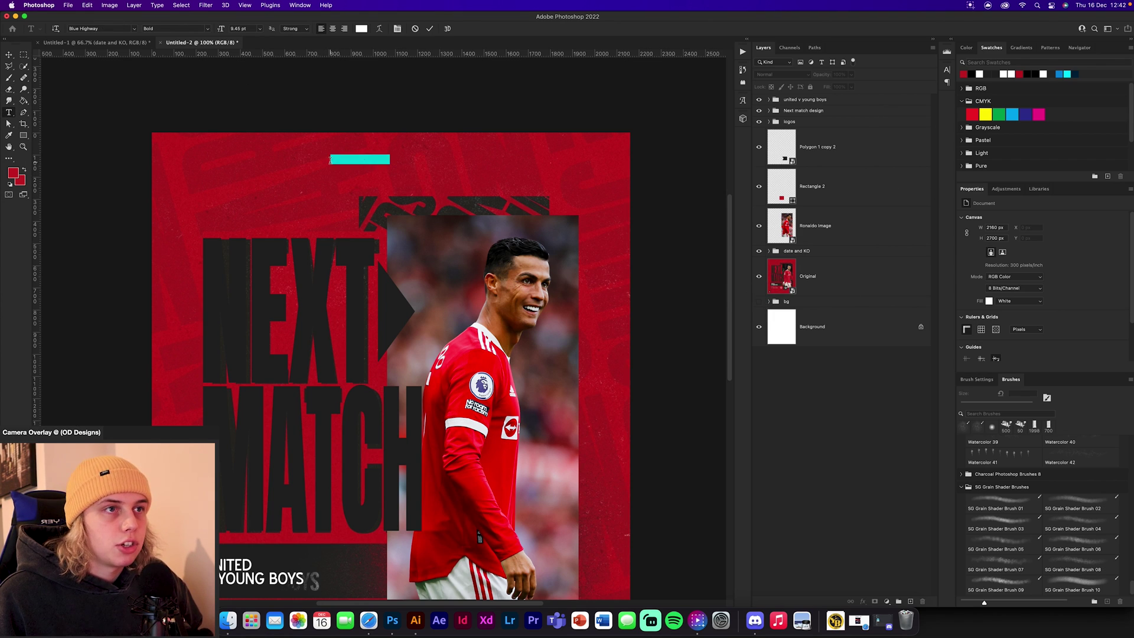
text(REDS)
key(super+Return)
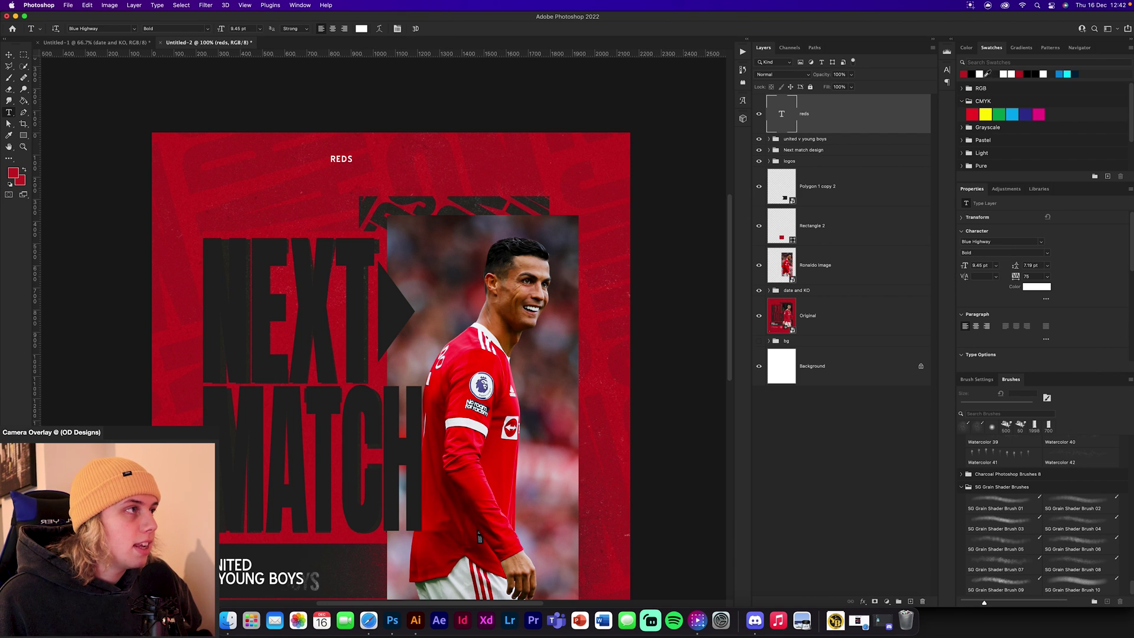
Recolour the REDS text black and set its font to Anton.
click(986, 73)
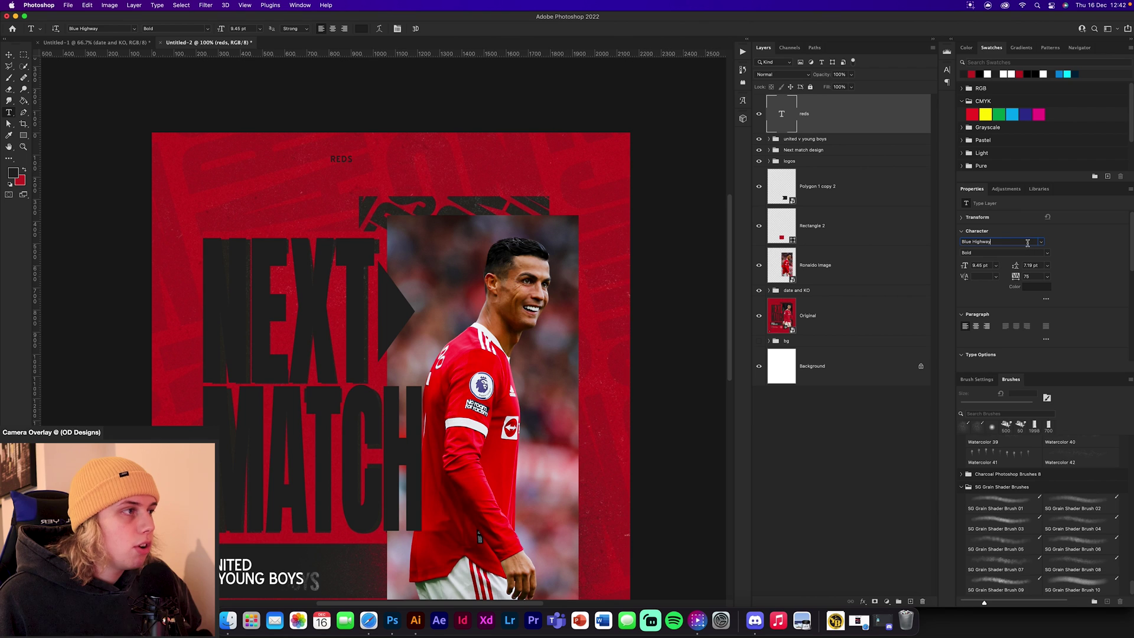
text(anton)
key(Return)
click(9, 54)
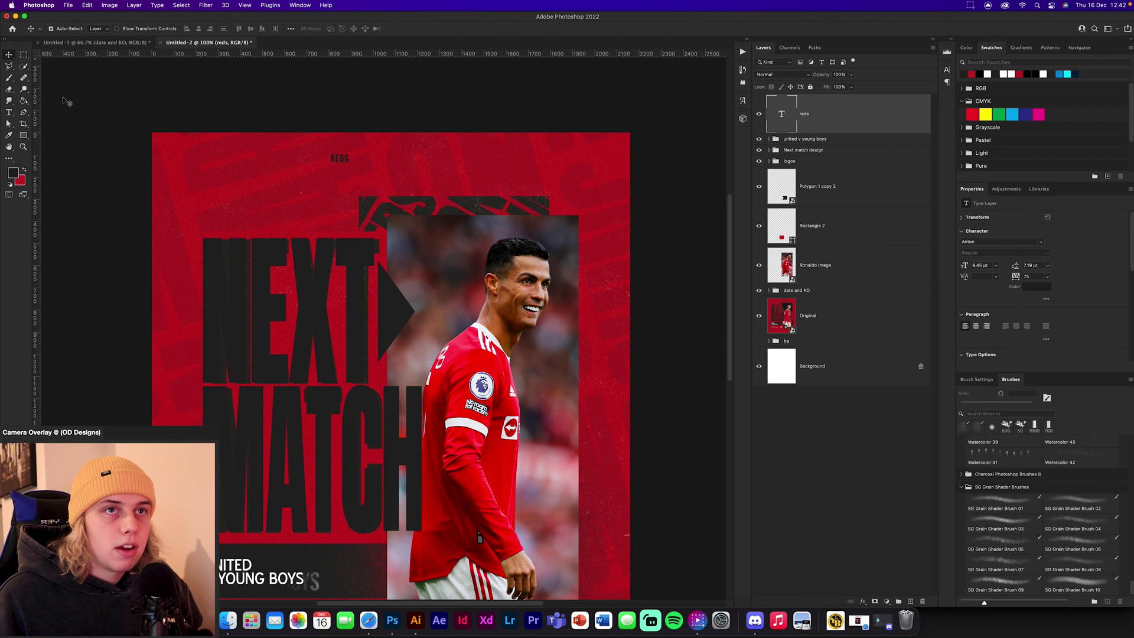
Rotate the REDS text to -60°, enlarge it to about 64.81 pt, and set its tracking to 0.
key(super+t)
drag(380, 117, 361, 120)
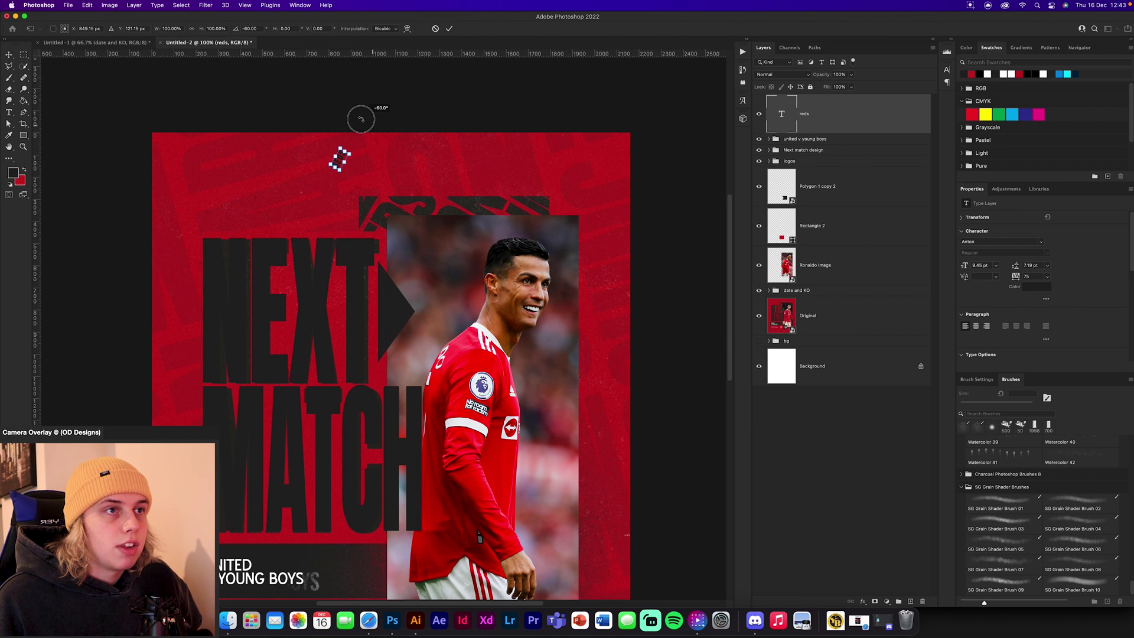
drag(349, 162, 401, 201)
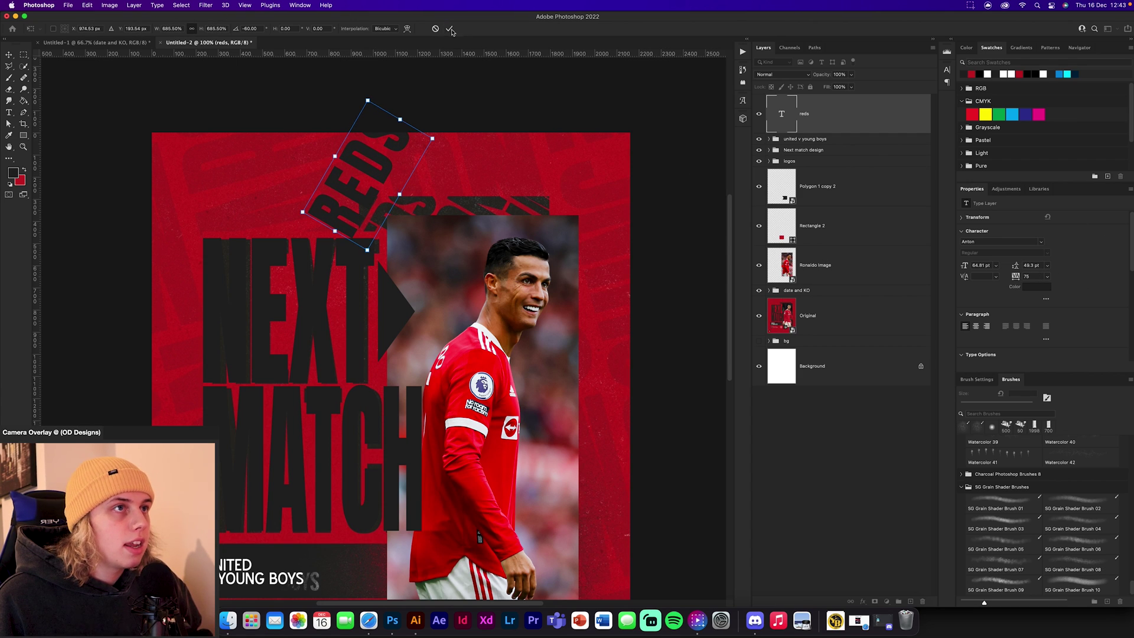
key(Return)
click(1047, 277)
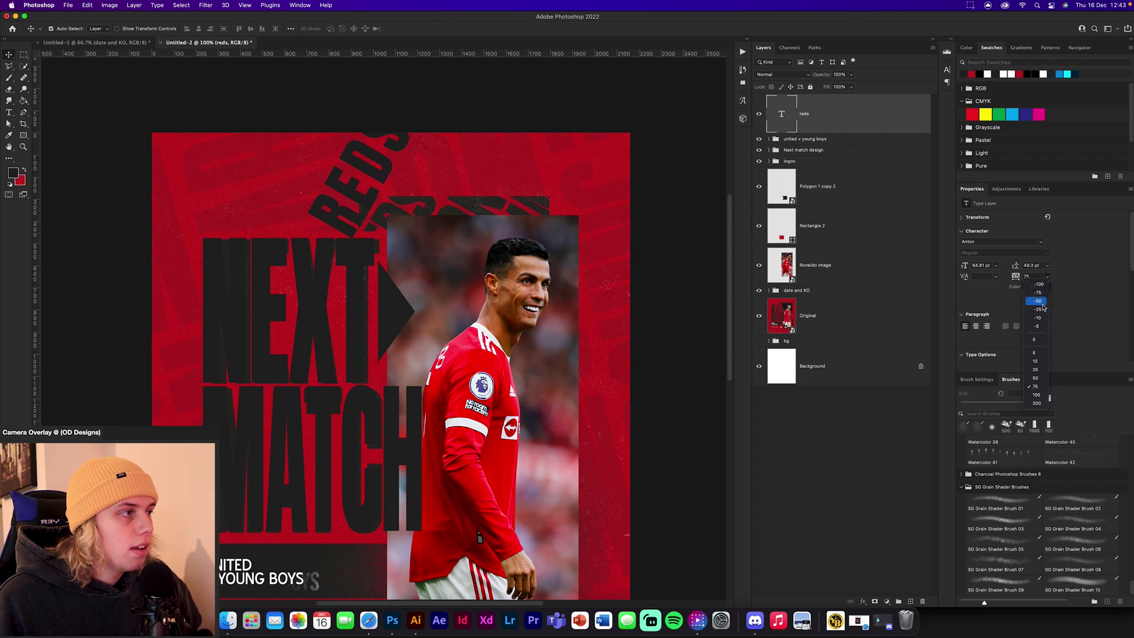
click(1034, 337)
Move the REDS text over the start of the dark strip and change a duplicate beside it to GO.
click(371, 169)
drag(371, 171, 489, 201)
double_click(489, 200)
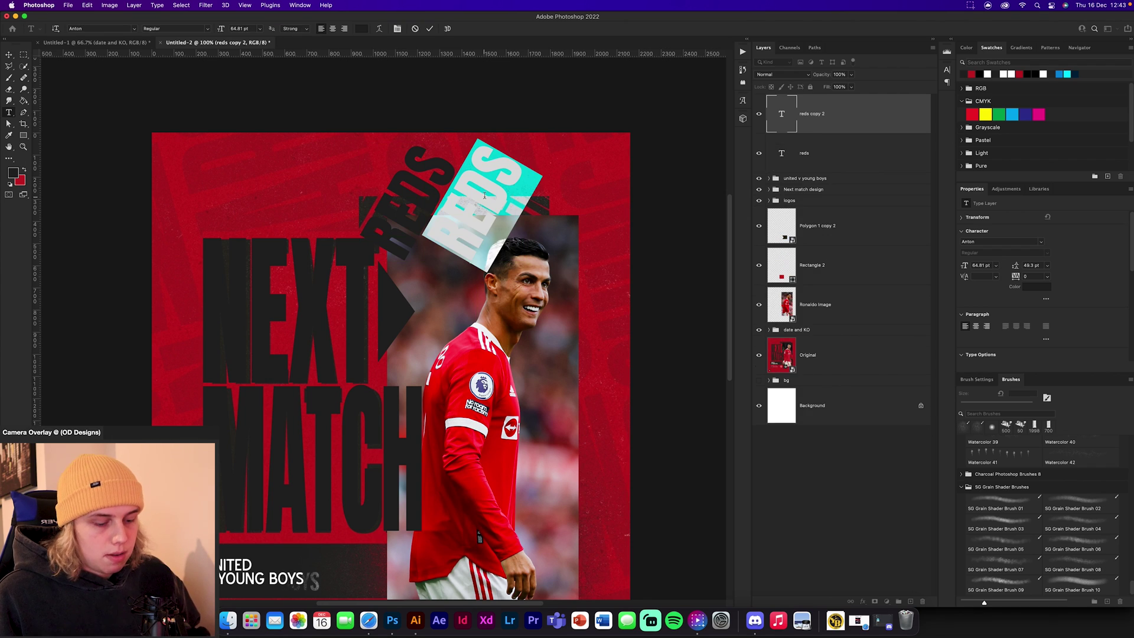
text(GO)
click(430, 29)
key(v)
Duplicate the slanted text beyond GO, over the player's head, and change the copy to marcging.
drag(478, 210, 232, 165)
double_click(548, 198)
text(marcging)
key(super+Return)
Change the marcging copy over the NEXT title to ON and place it just before REDS.
double_click(272, 188)
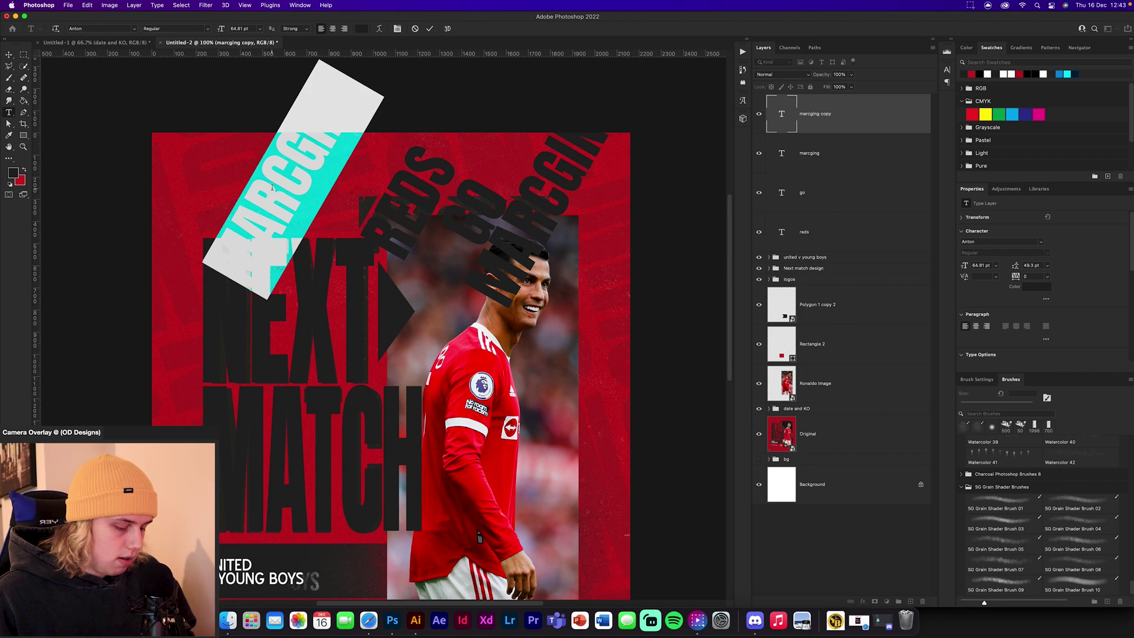
text(un)
click(363, 71)
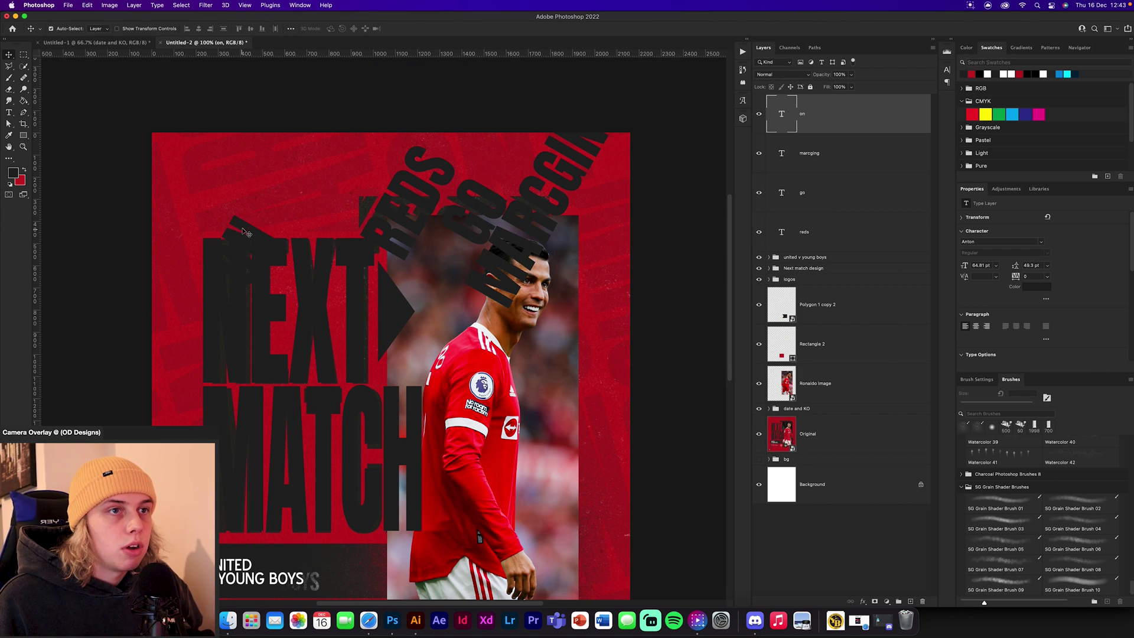
drag(245, 227, 351, 171)
Group the four slanted text layers and mask the group to a rectangle matching the dark strip above the player photo.
shift+click(832, 232)
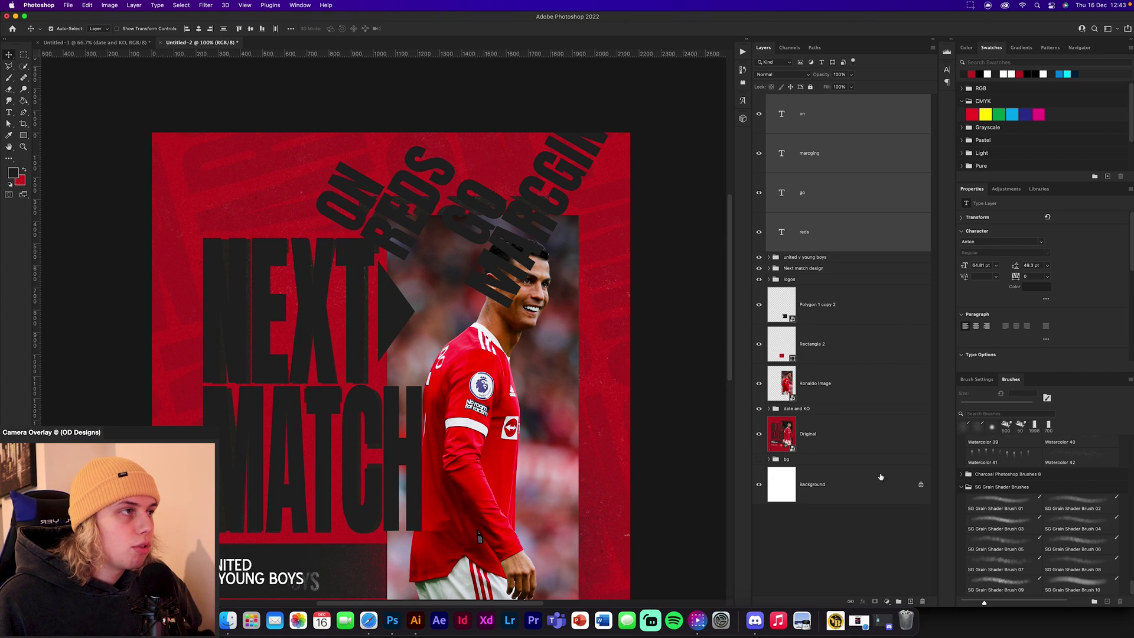
click(899, 601)
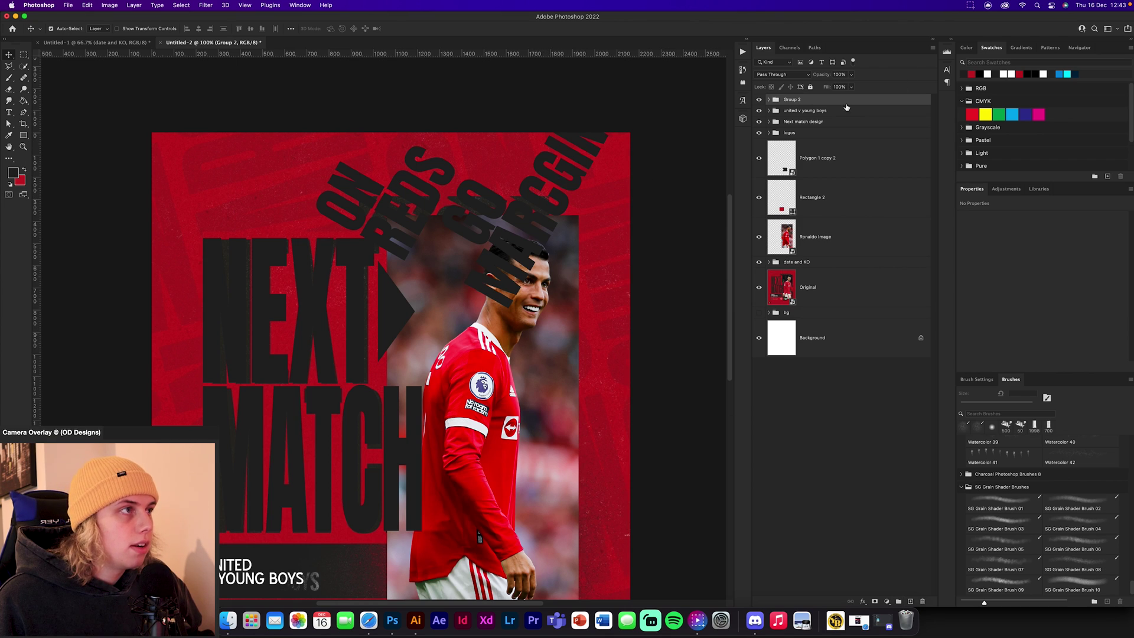
click(24, 55)
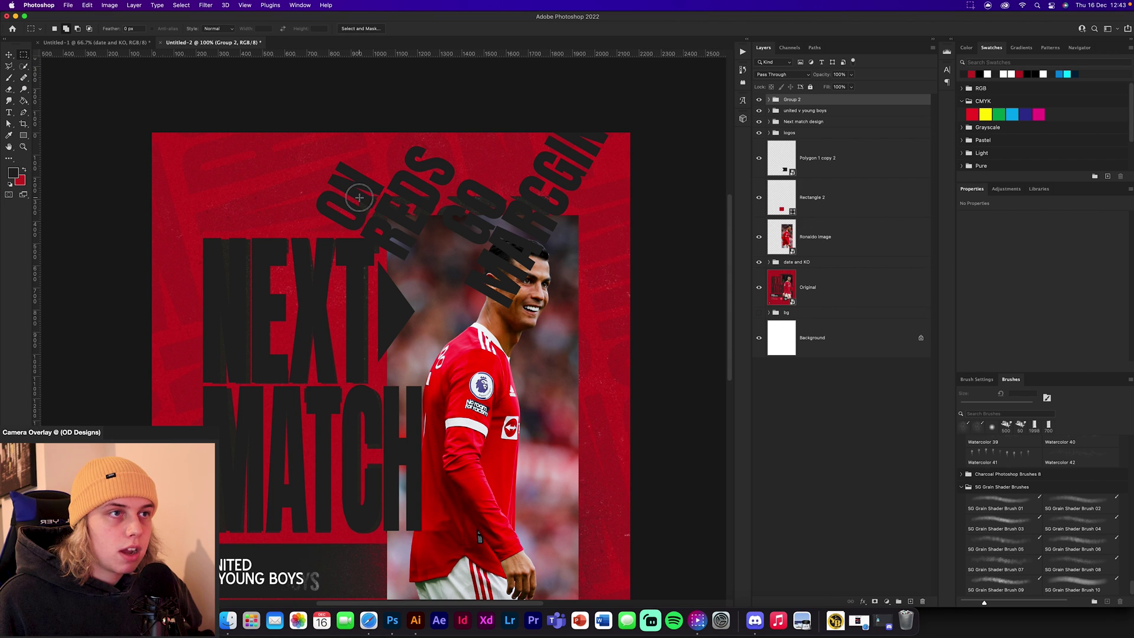
drag(359, 199, 549, 237)
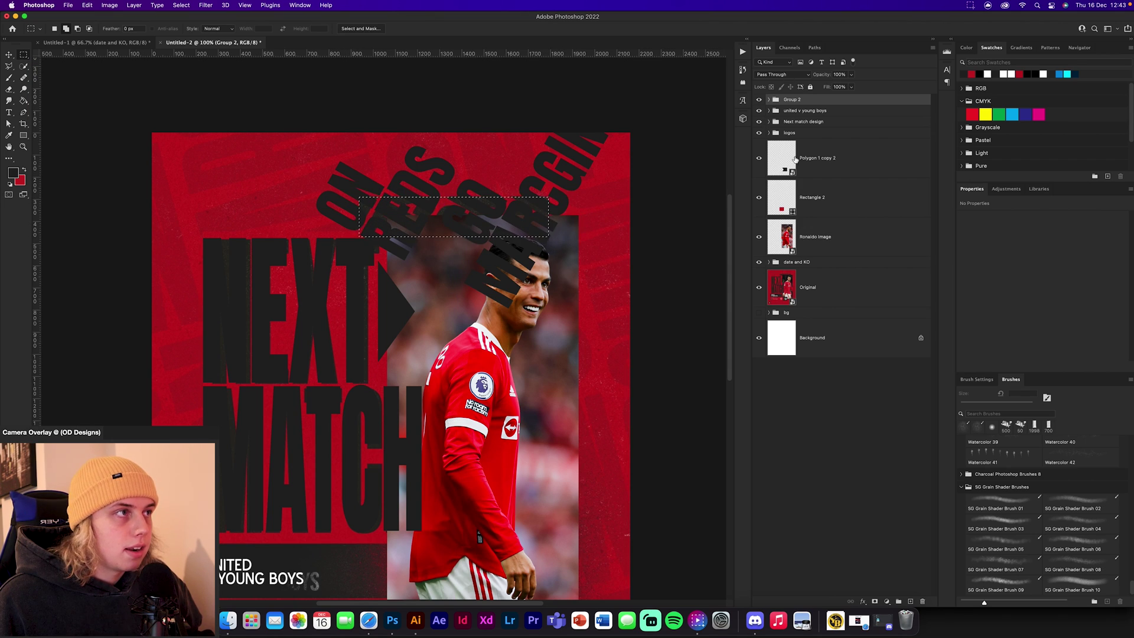
click(875, 602)
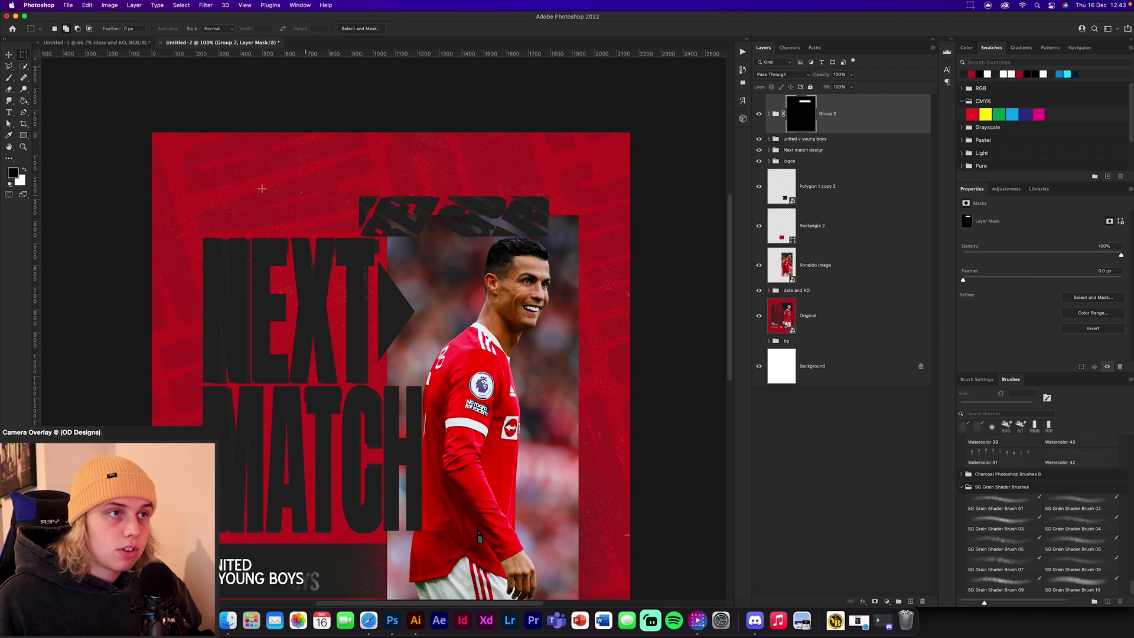
key(v)
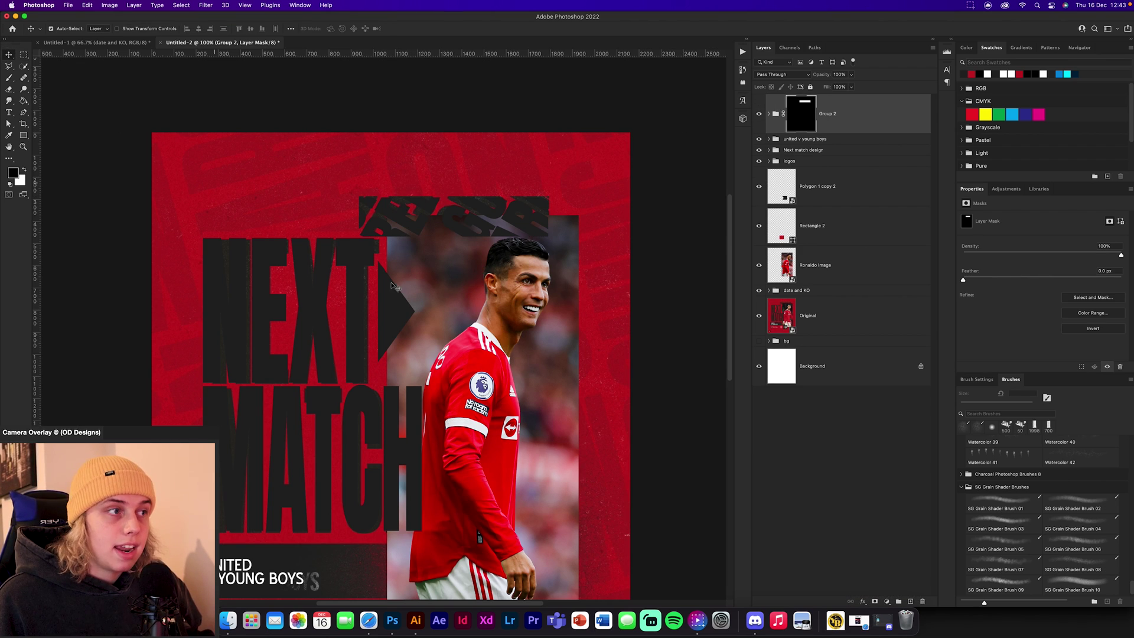
Hide the Original layer, show the bg group, and move the masked text group below the Ronaldo image layer.
click(761, 317)
click(760, 341)
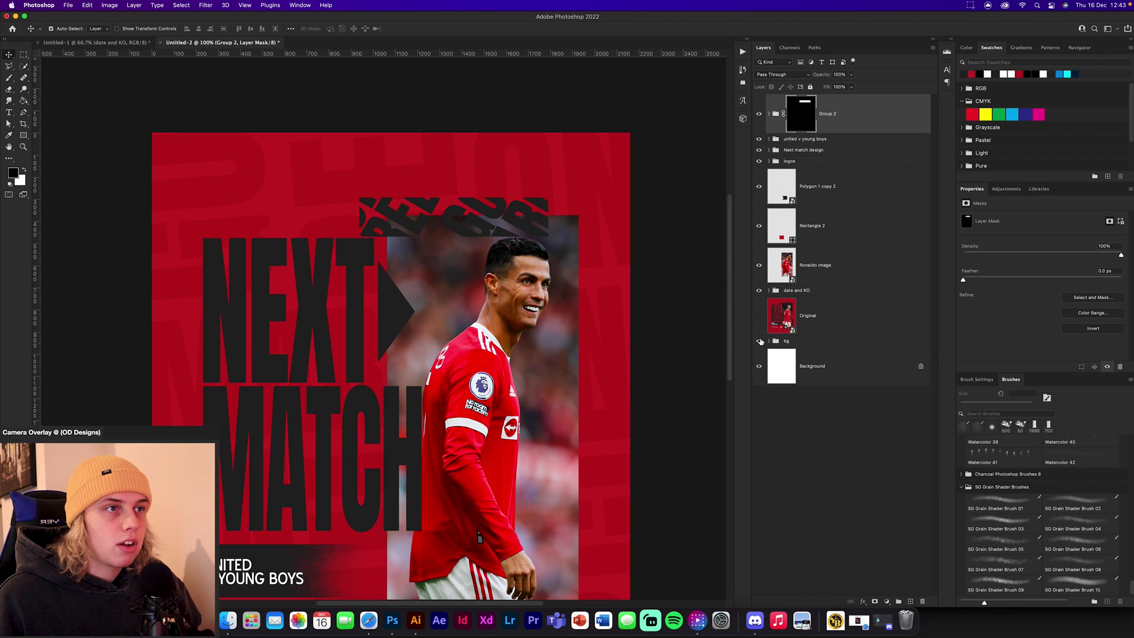
drag(847, 114, 827, 263)
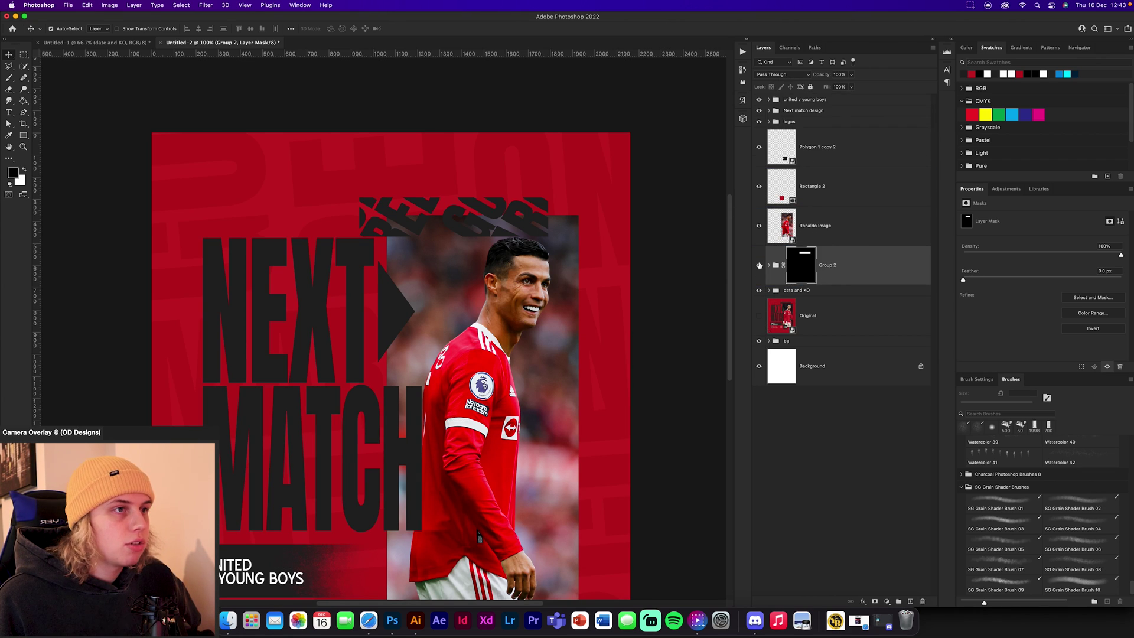
key(super+t)
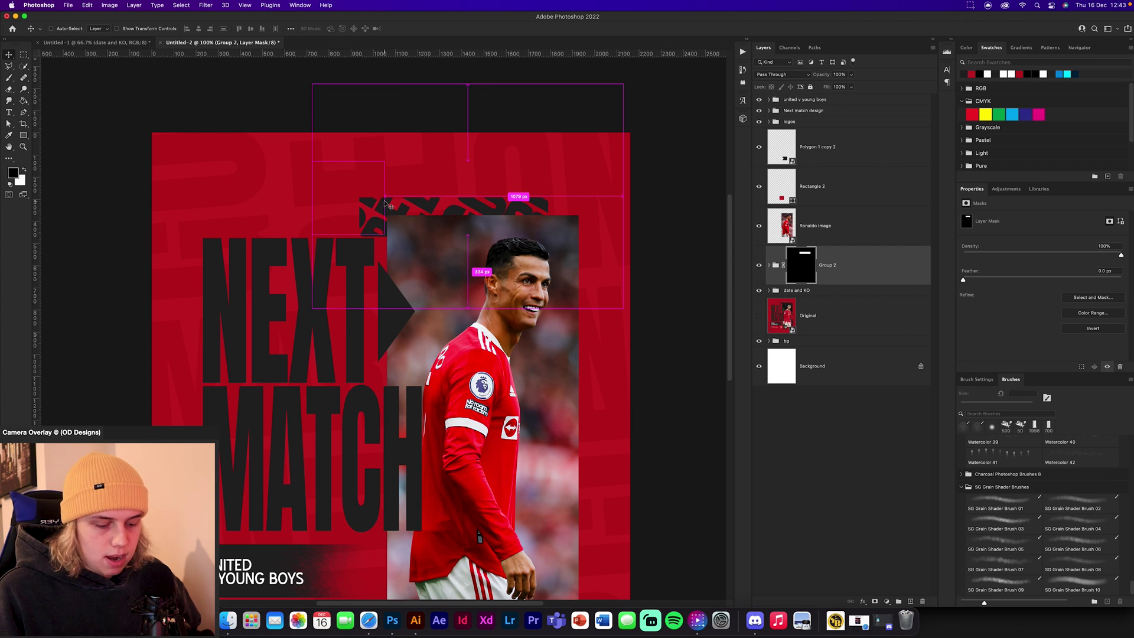
Nudge the masked slogan strip slightly up and to the left above the player photo.
drag(408, 200, 400, 196)
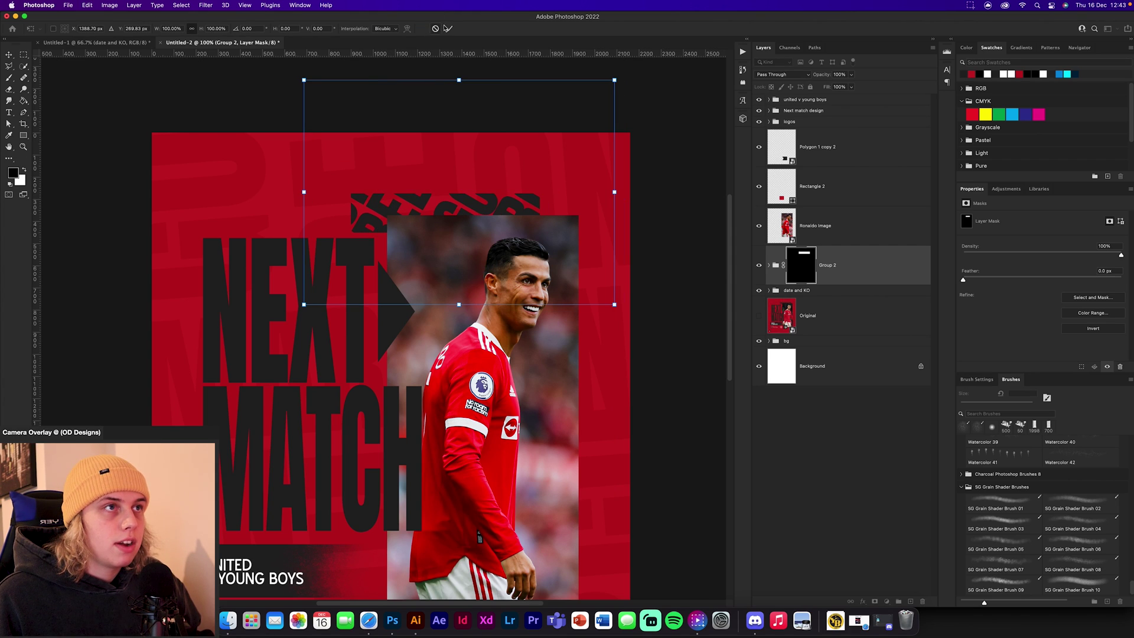
click(449, 28)
click(59, 90)
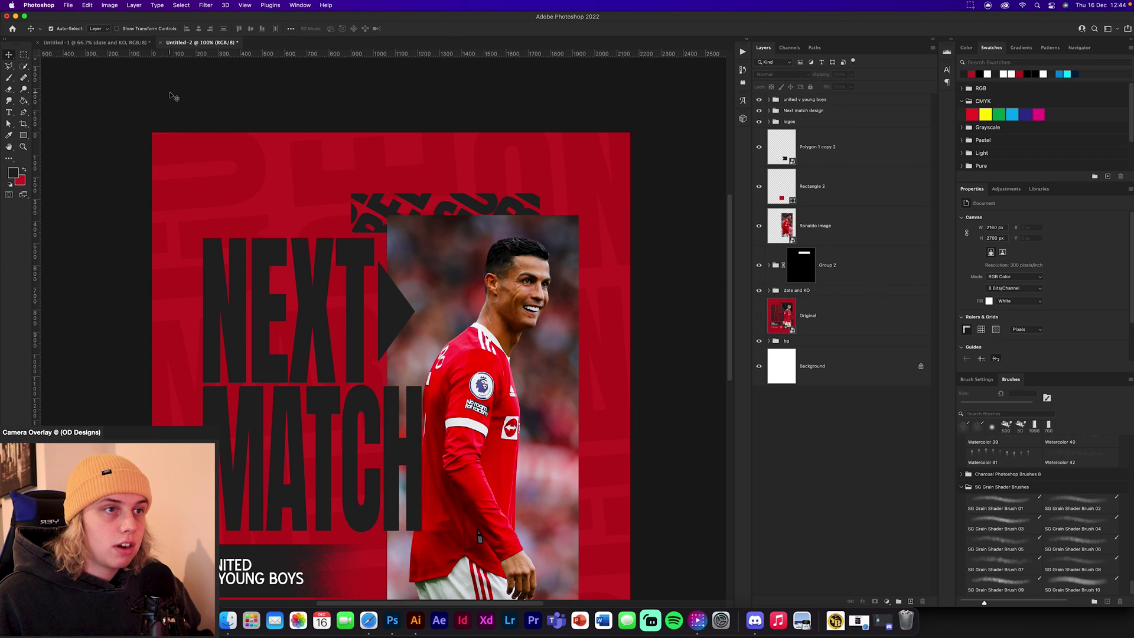
key(super+minus)
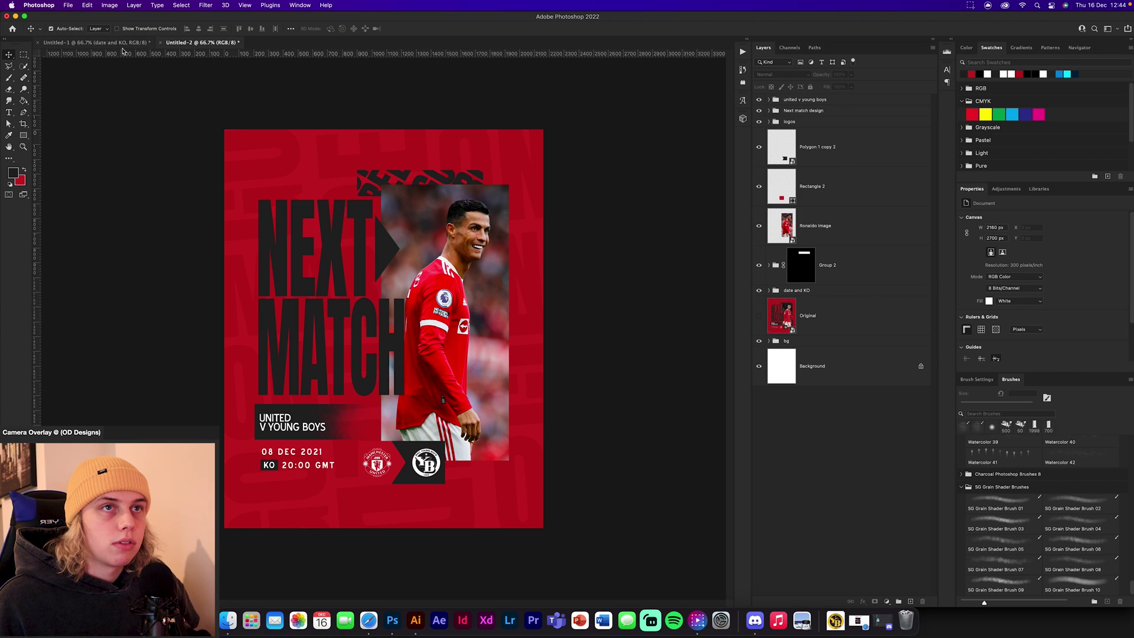
Show the texture layer in the Untitled-1 document and copy it into the Untitled-2 poster as the top layer, covering the canvas.
click(108, 44)
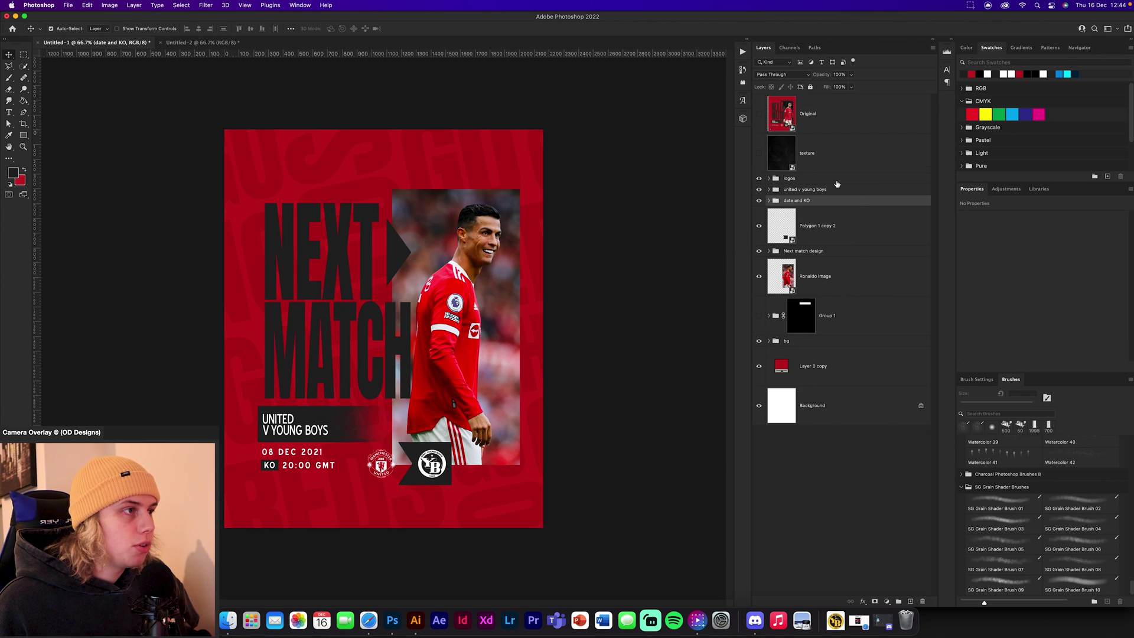
click(836, 182)
click(845, 168)
click(759, 153)
drag(843, 152, 408, 272)
key(super+t)
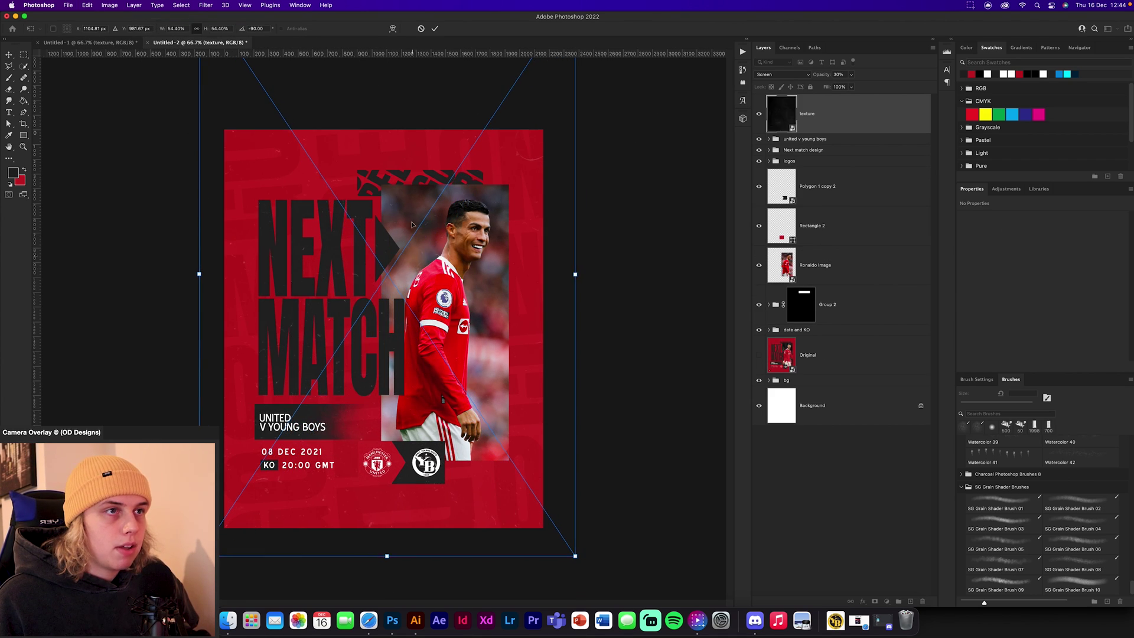
click(436, 27)
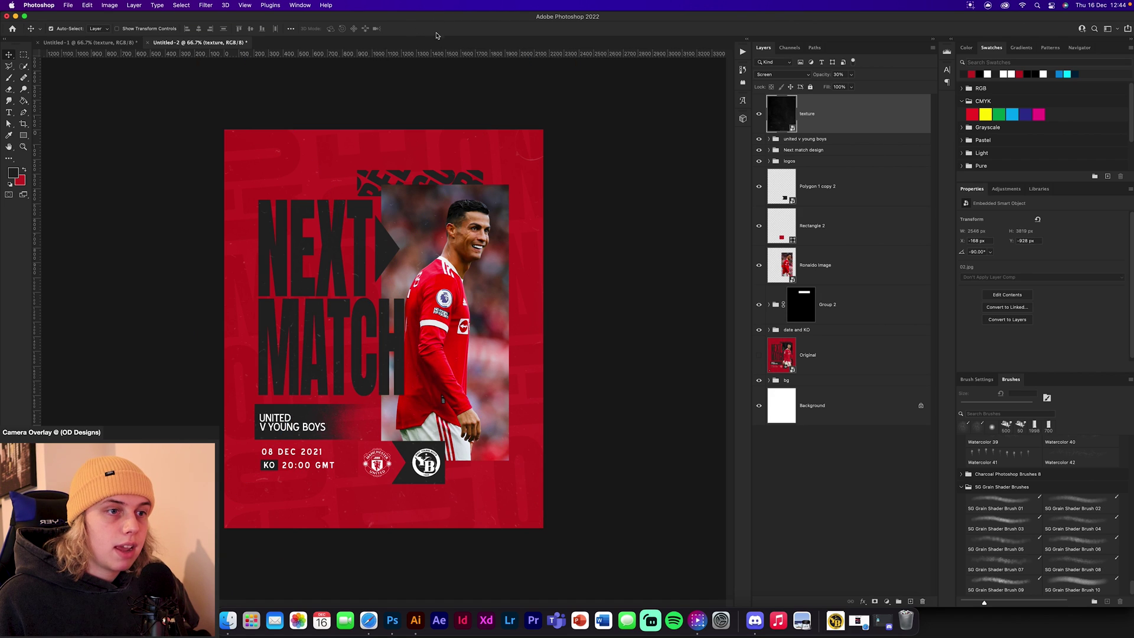
Add a new layer above the texture and set up SG Grain Shader Brush 01 with white as the foreground colour.
click(910, 601)
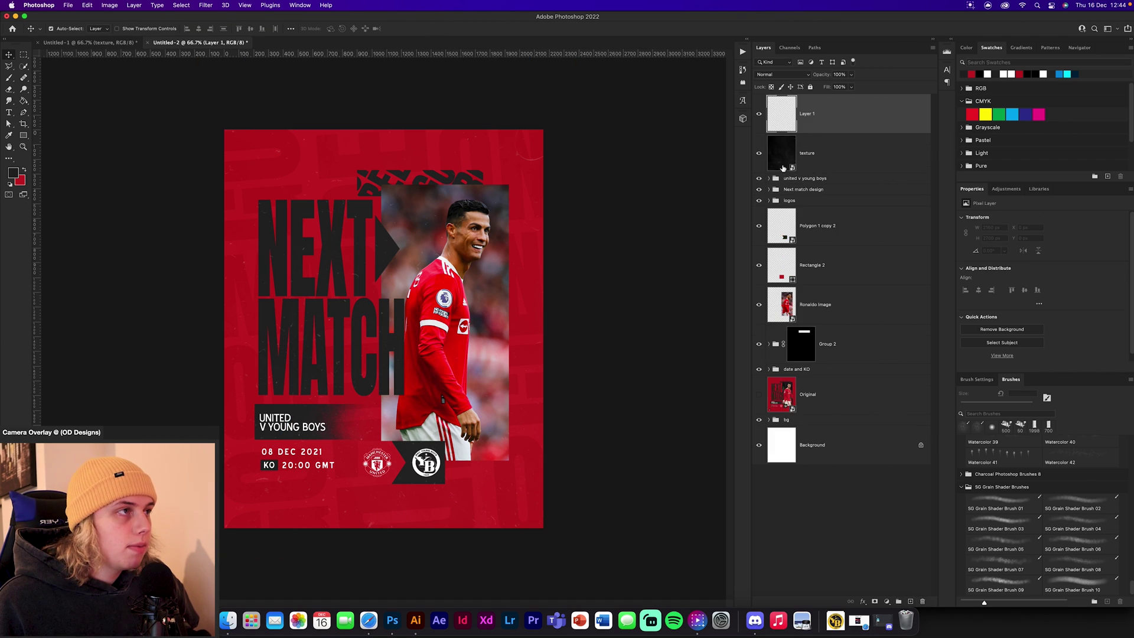
click(10, 185)
key(x)
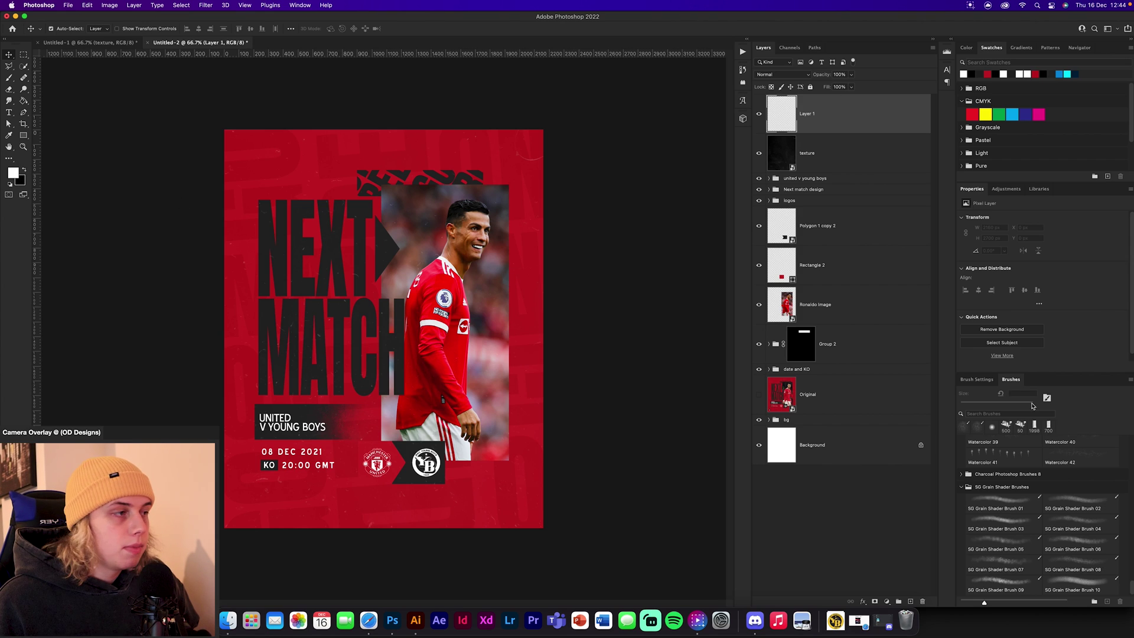
click(1022, 506)
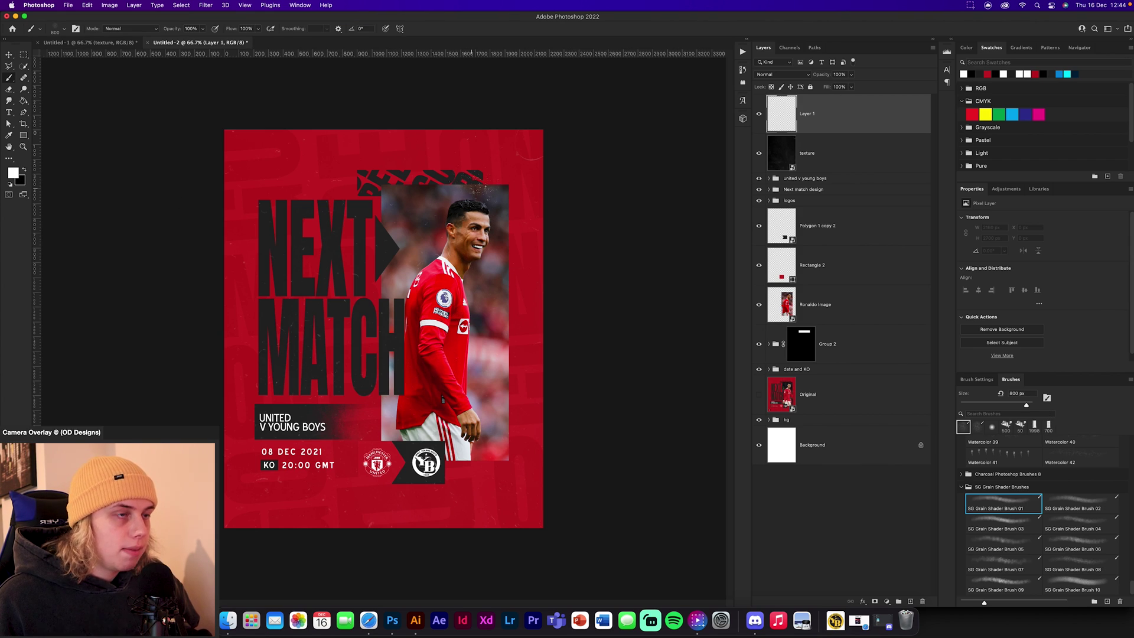
Paint white grain at 1000 px over the title, player photo, fixture bar, crests and red background on the new layer.
key(bracketright)
key(bracketright)
click(482, 188)
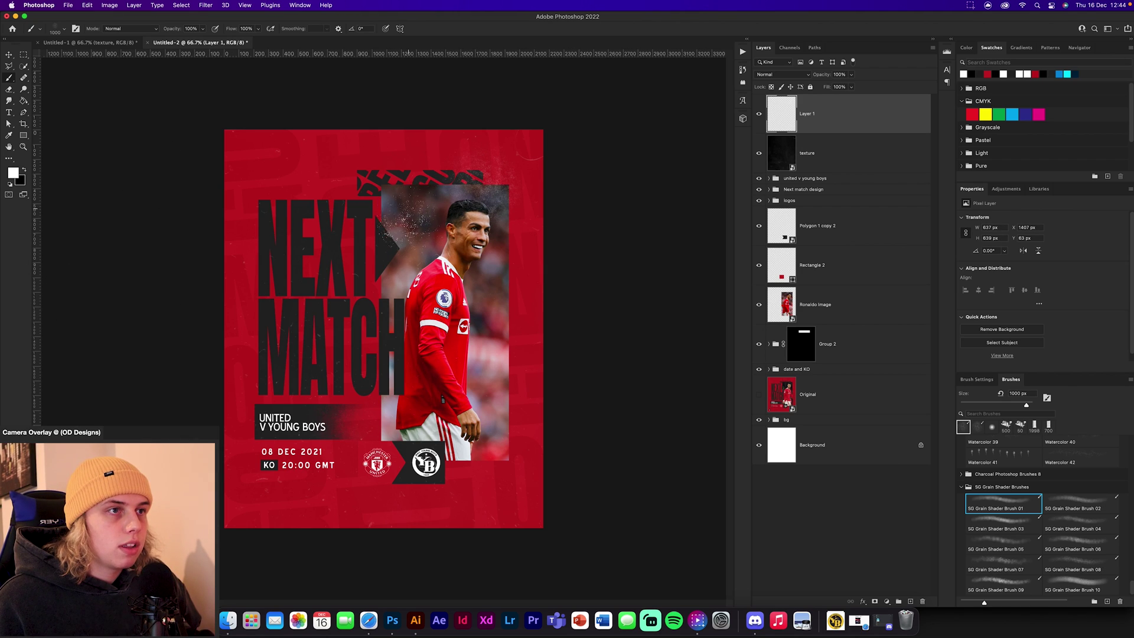
click(400, 219)
click(336, 235)
click(270, 306)
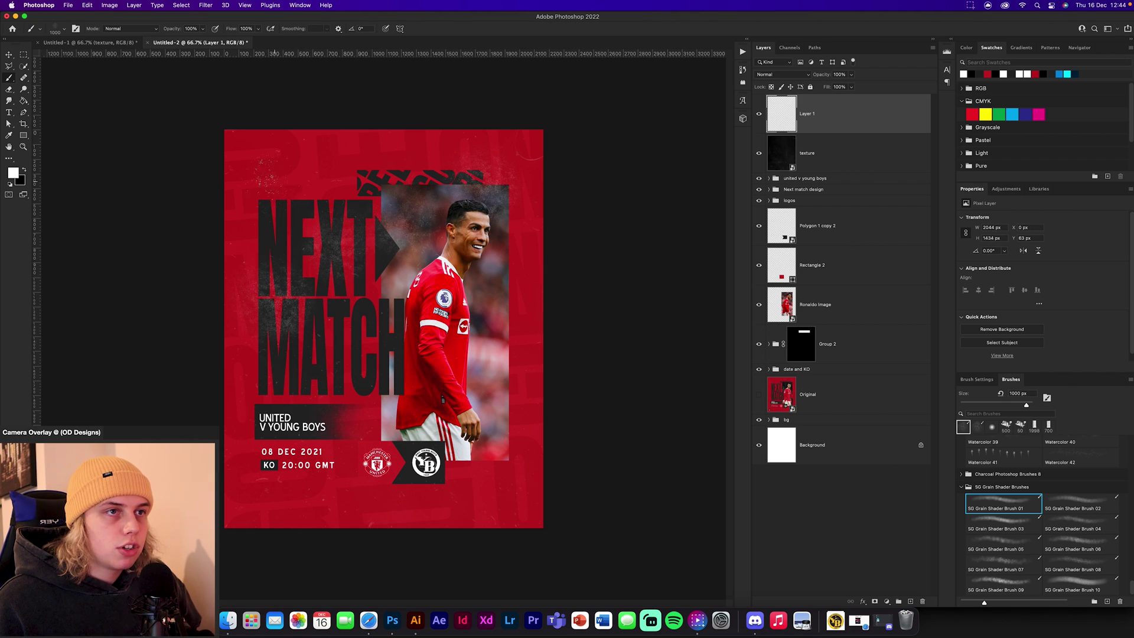
click(265, 436)
click(481, 447)
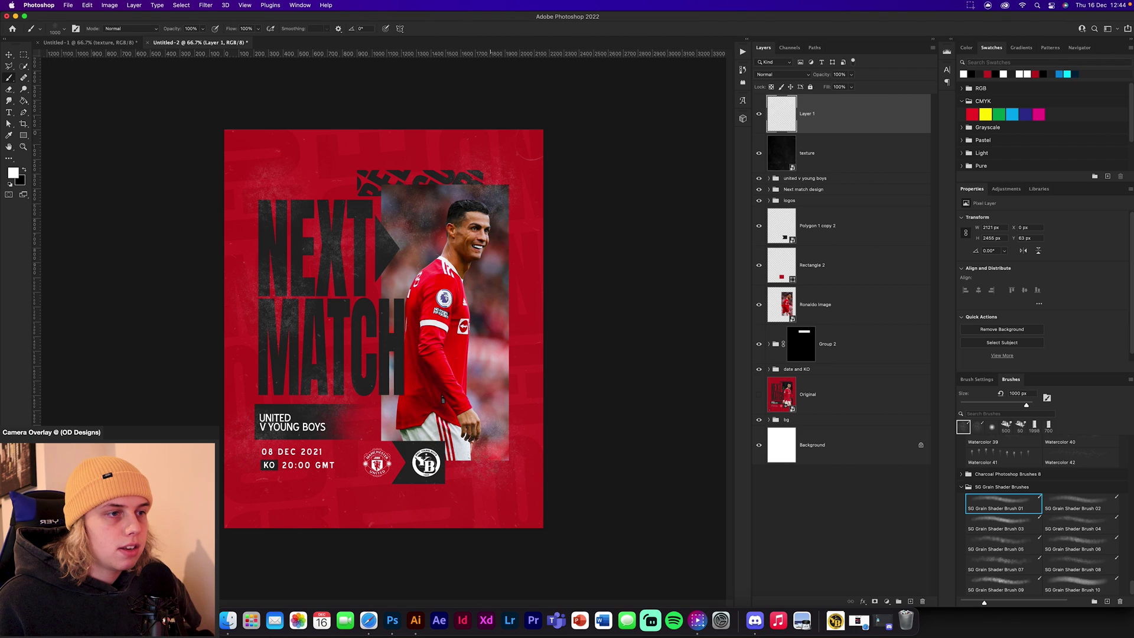
click(396, 470)
mouse_move(431, 413)
mouse_down()
mouse_move(413, 319)
mouse_move(531, 378)
mouse_move(502, 354)
mouse_move(498, 254)
mouse_up()
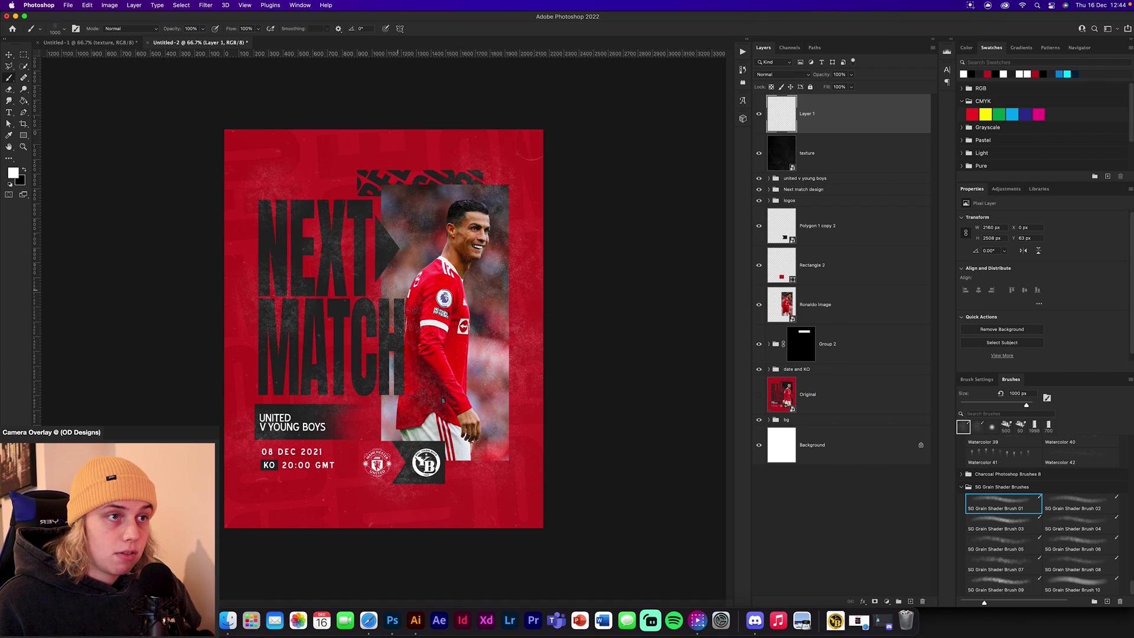
mouse_move(319, 370)
mouse_down()
mouse_move(304, 372)
mouse_move(275, 470)
mouse_up()
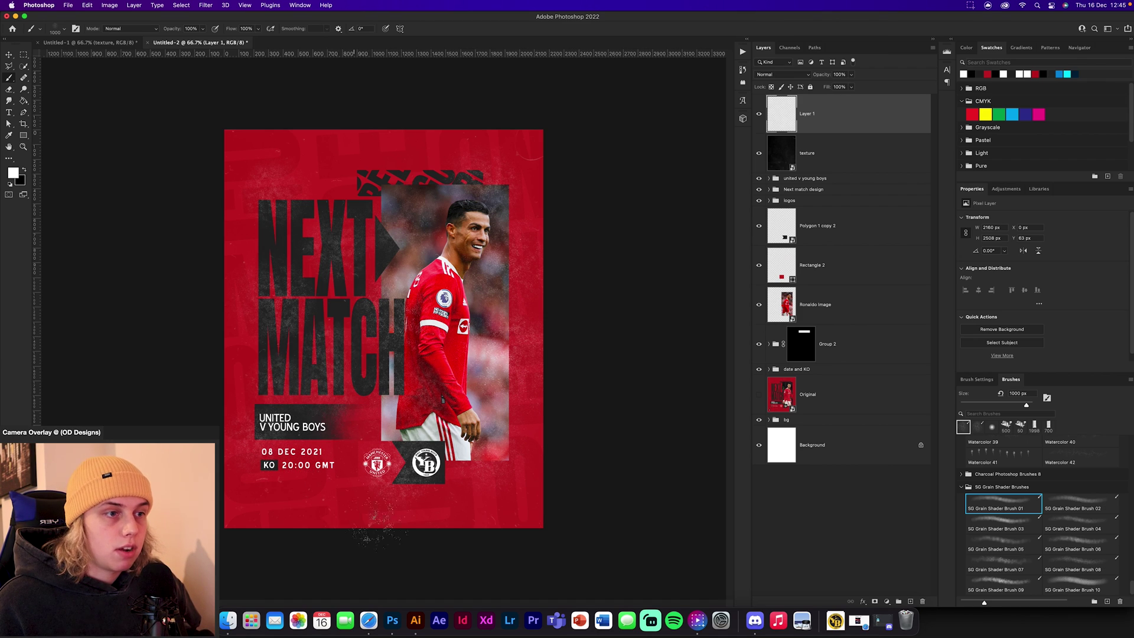
click(363, 171)
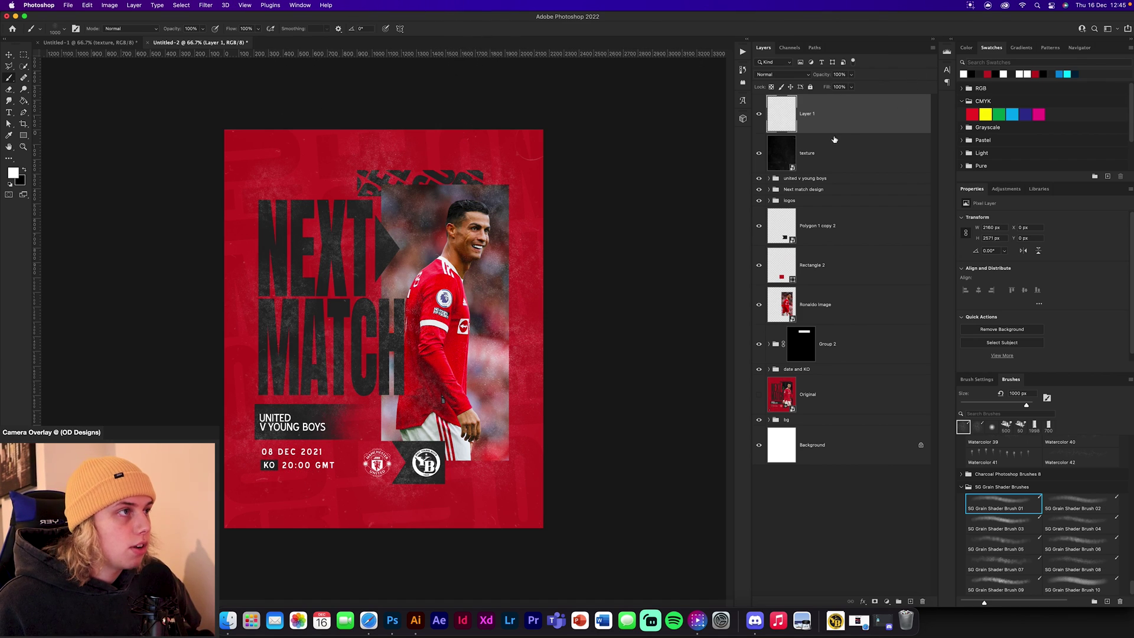
Add a layer mask to the white grain layer and invert it to hide all the grain.
click(874, 601)
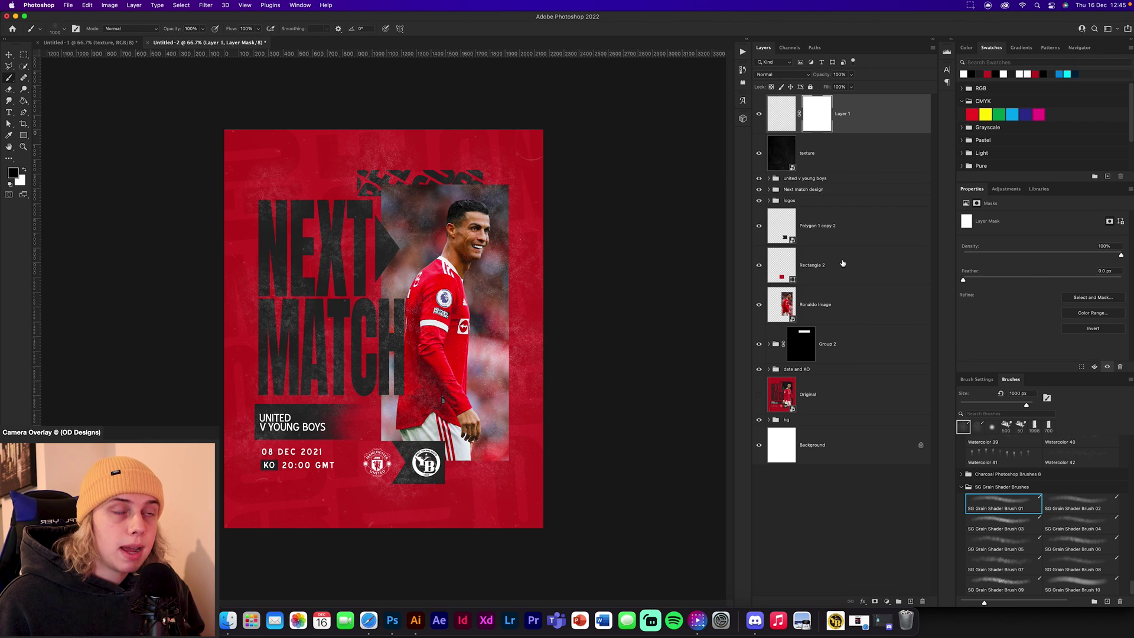
key(super+i)
click(467, 342)
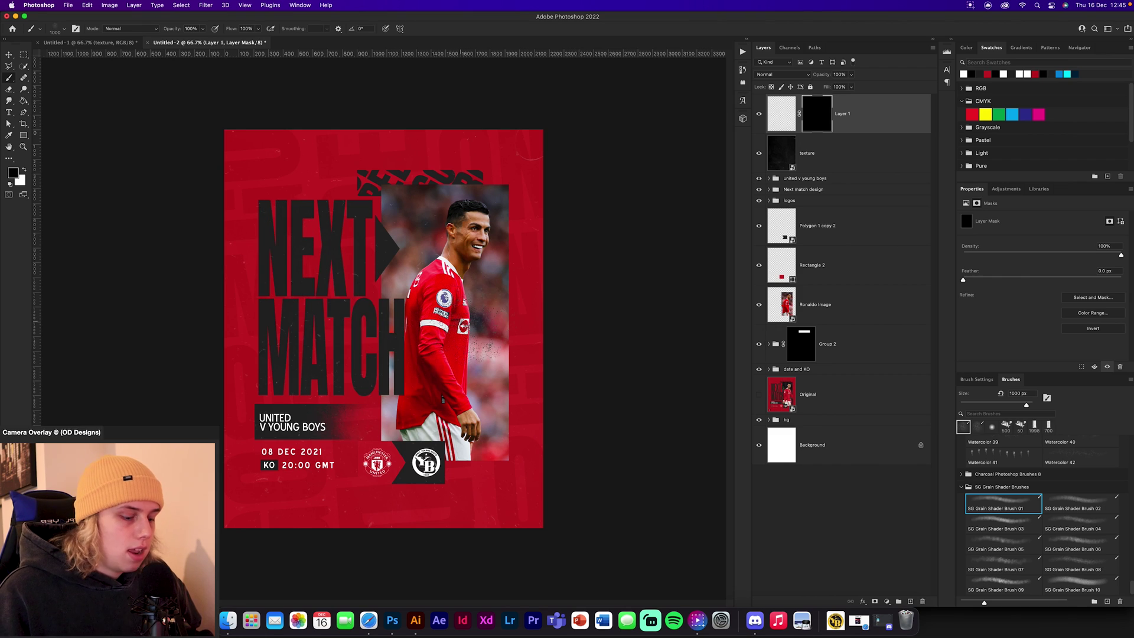
click(472, 334)
Paint white patches on the grain layer's mask with the grain brush, up to 700 px, to bring back grain across parts of the poster.
key(x)
key(bracketleft)
key(bracketleft)
key(bracketleft)
key(bracketleft)
key(bracketleft)
key(bracketleft)
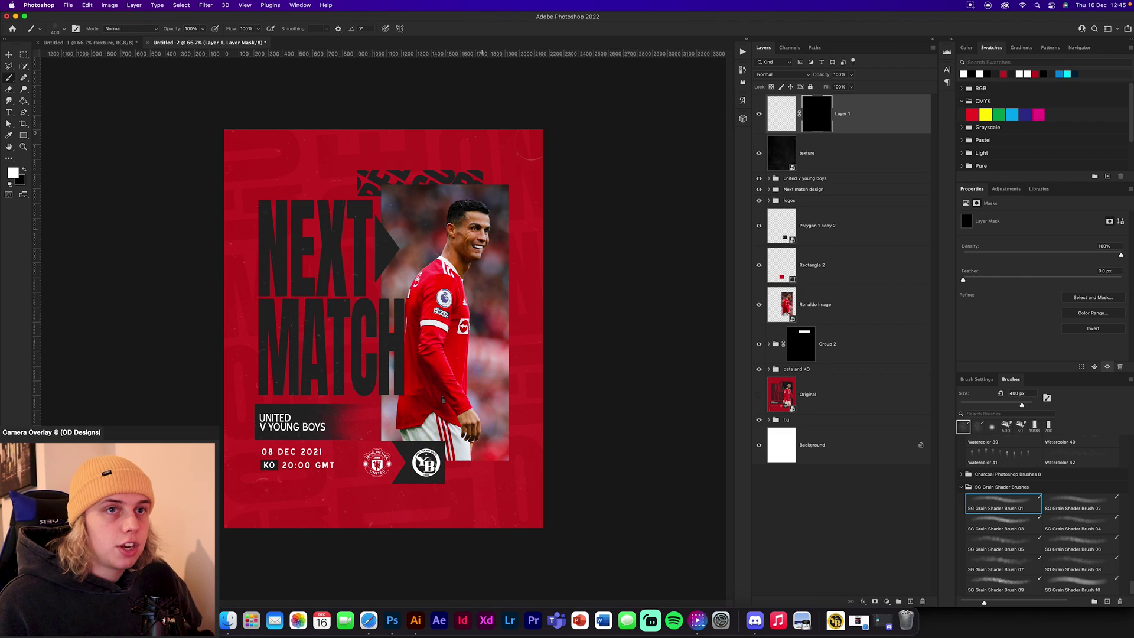
key(bracketright)
key(bracketright)
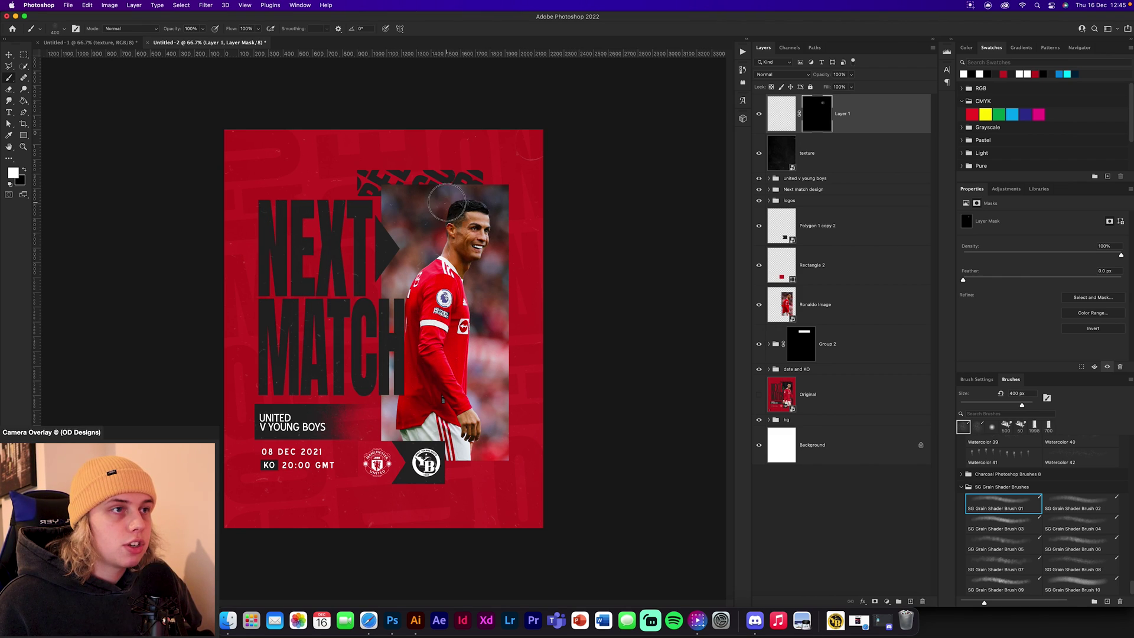
click(452, 209)
key(bracketright)
click(444, 213)
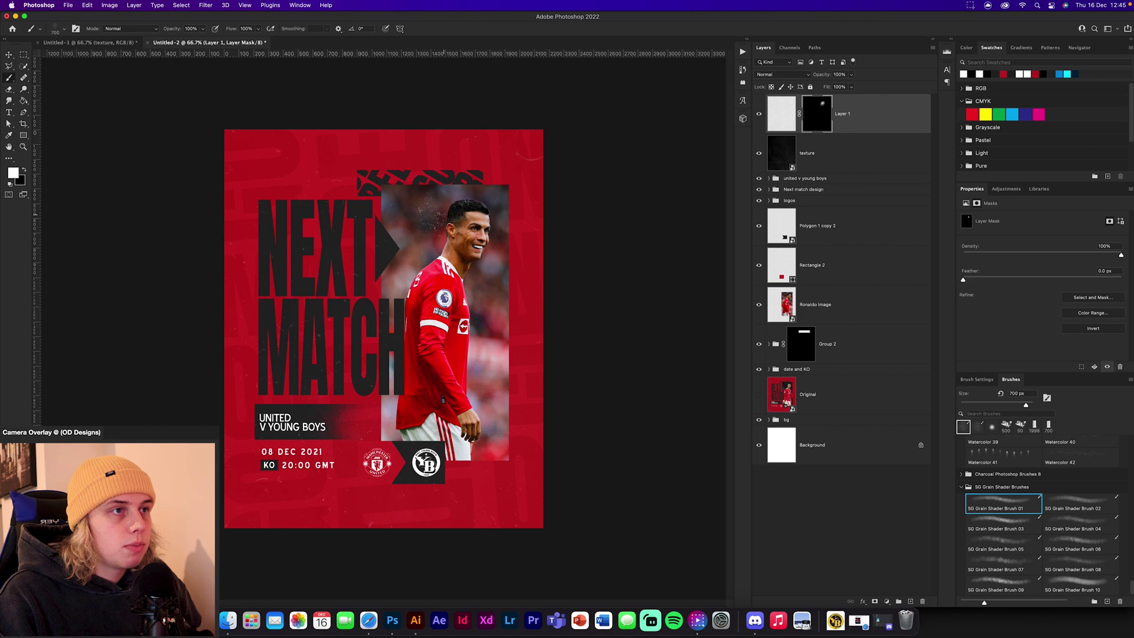
click(333, 260)
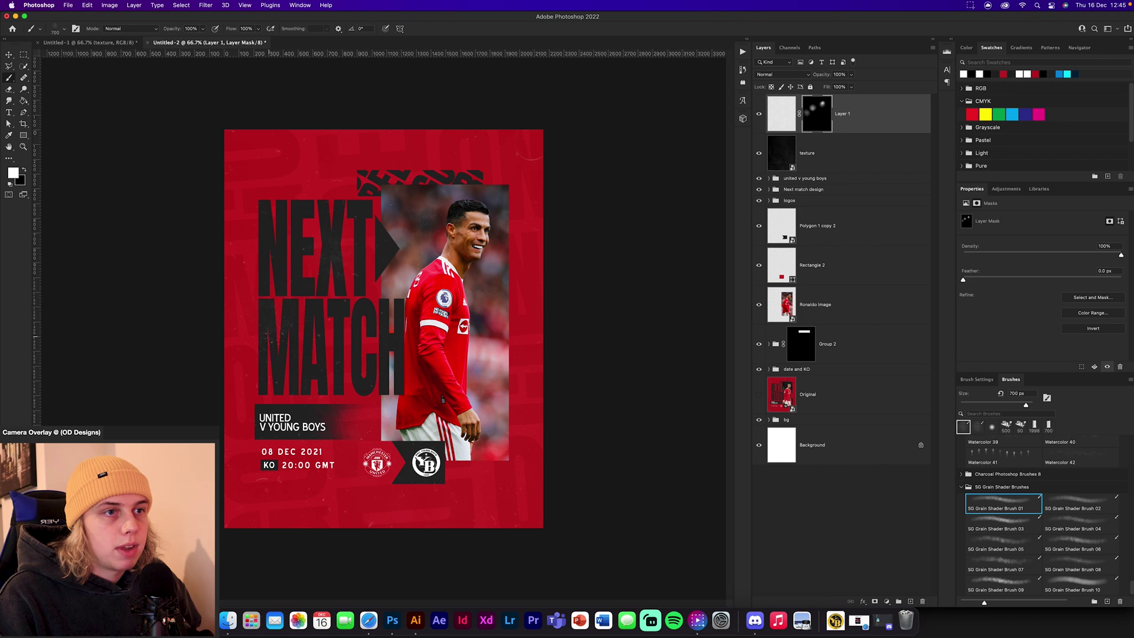
click(354, 337)
click(337, 386)
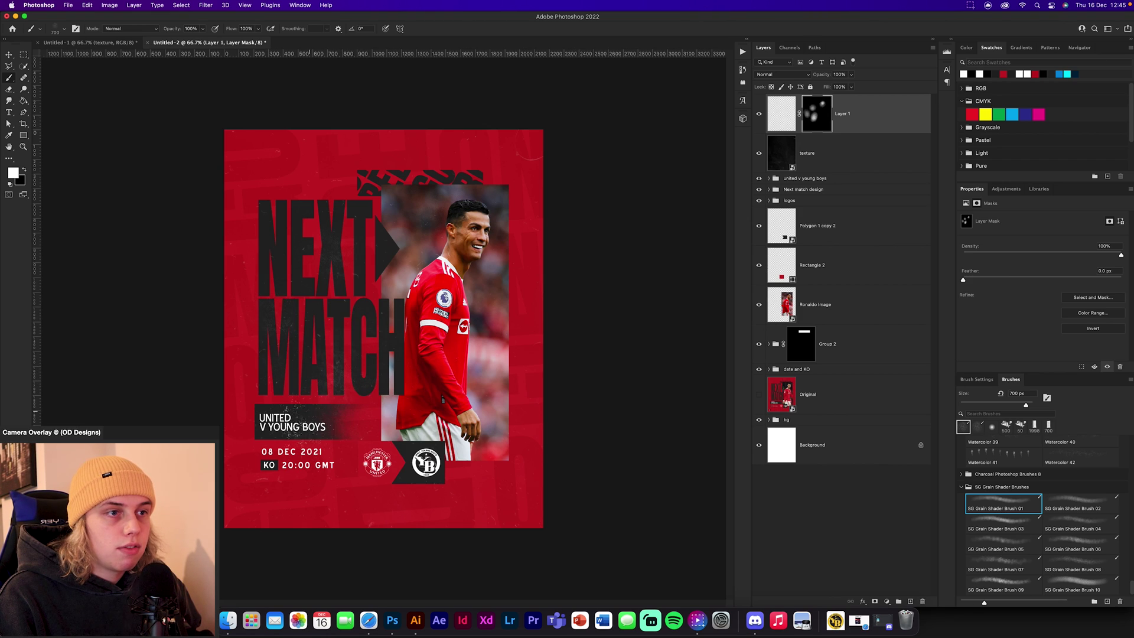
click(478, 456)
click(459, 53)
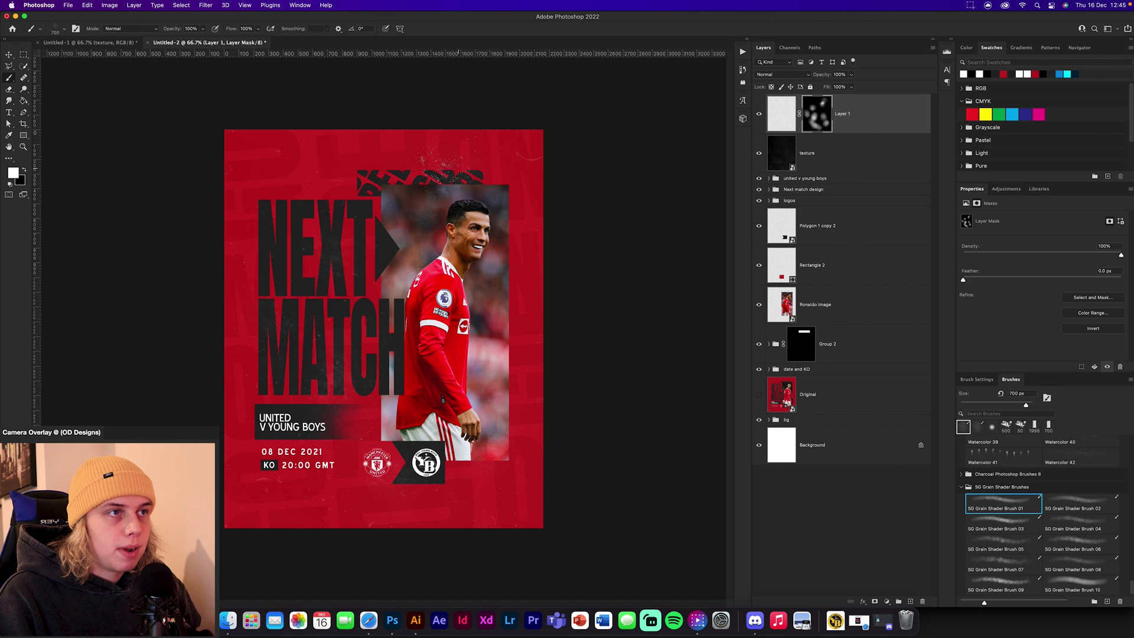
click(346, 169)
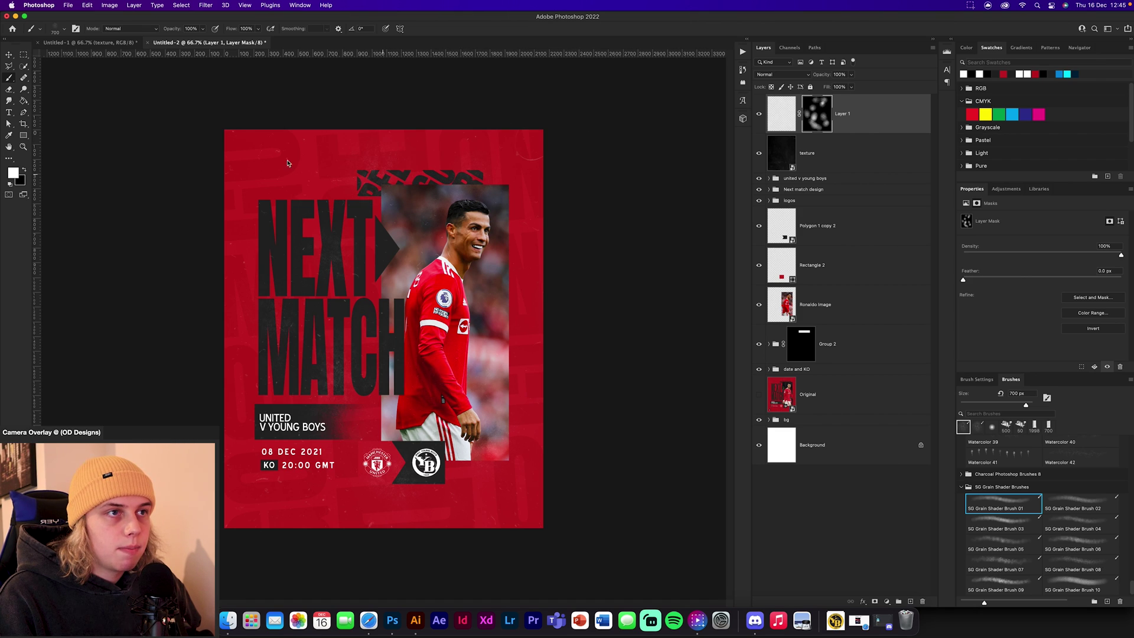
click(284, 272)
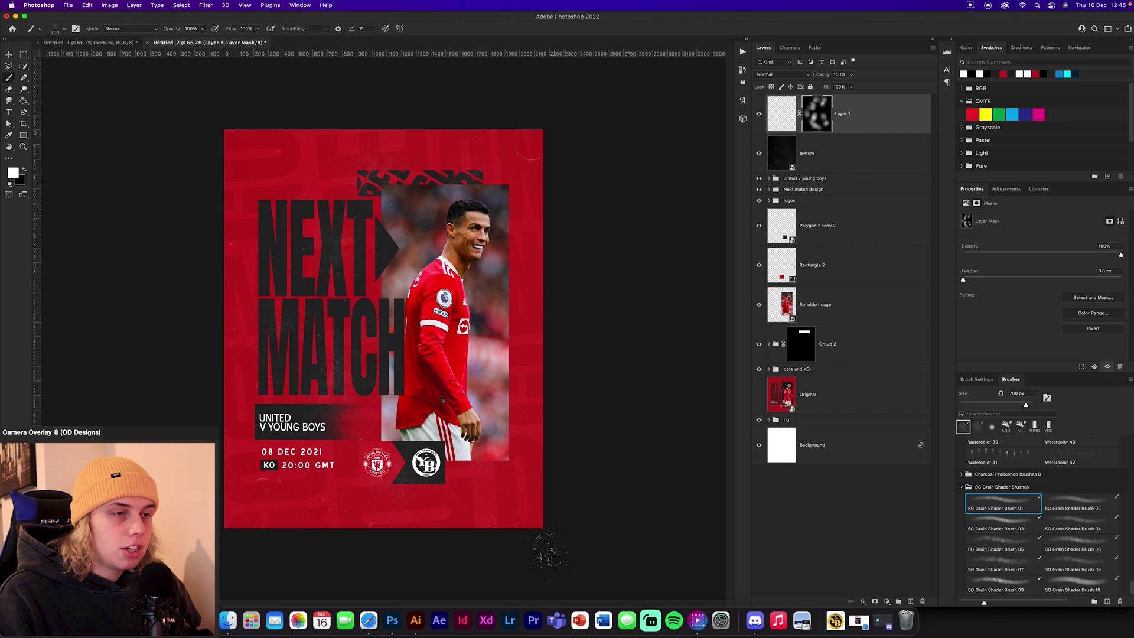
Examine the grain and texture up close on the NEXT MATCH title, the player photo and the crests.
key(super+plus)
key(super+plus)
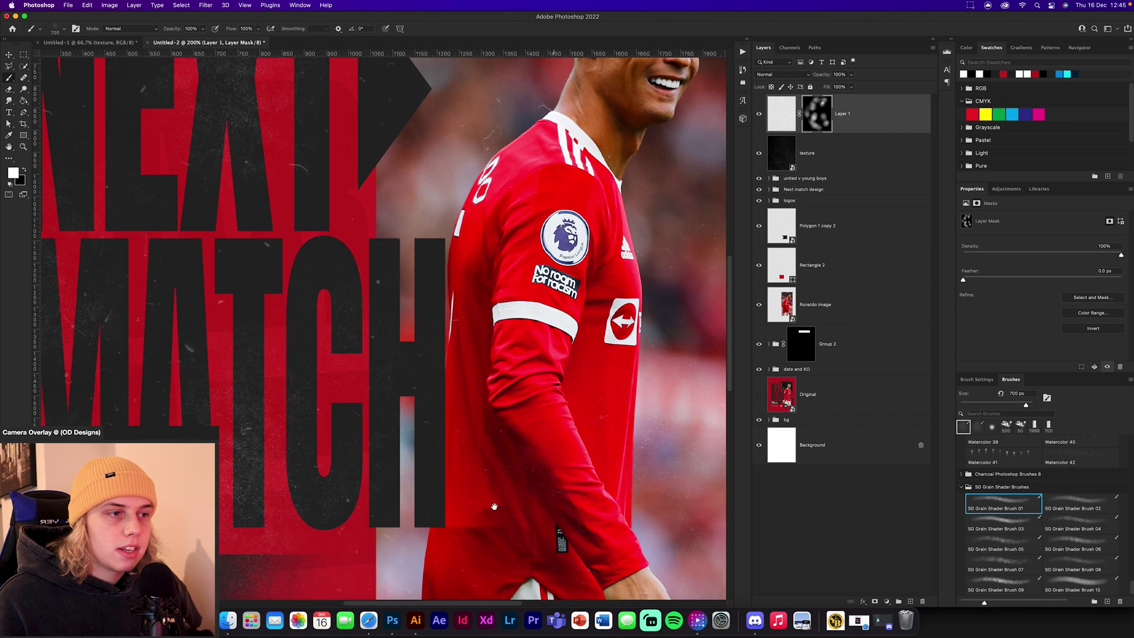
drag(426, 478, 573, 331)
drag(544, 203, 527, 478)
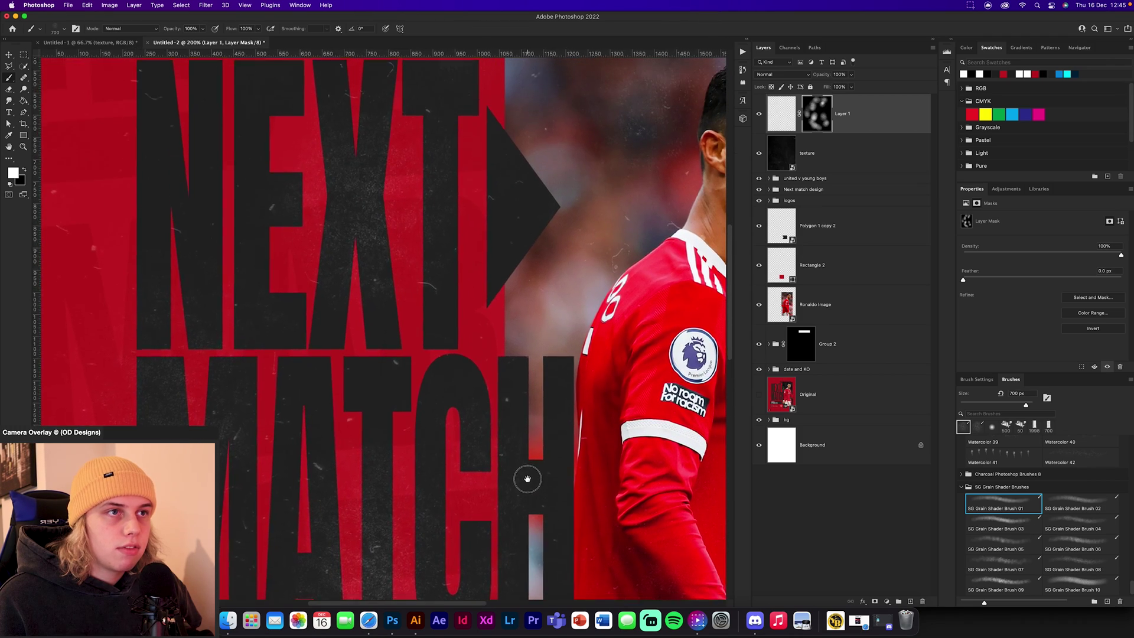
drag(540, 310, 358, 447)
scroll(529, 332, down, 10)
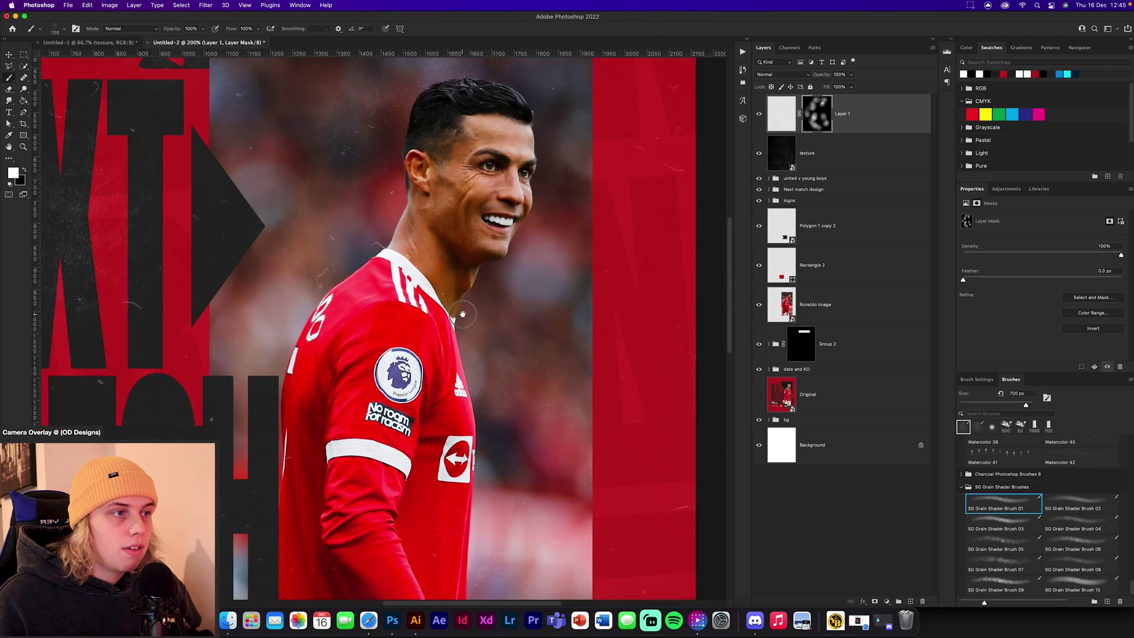
scroll(529, 332, down, 5)
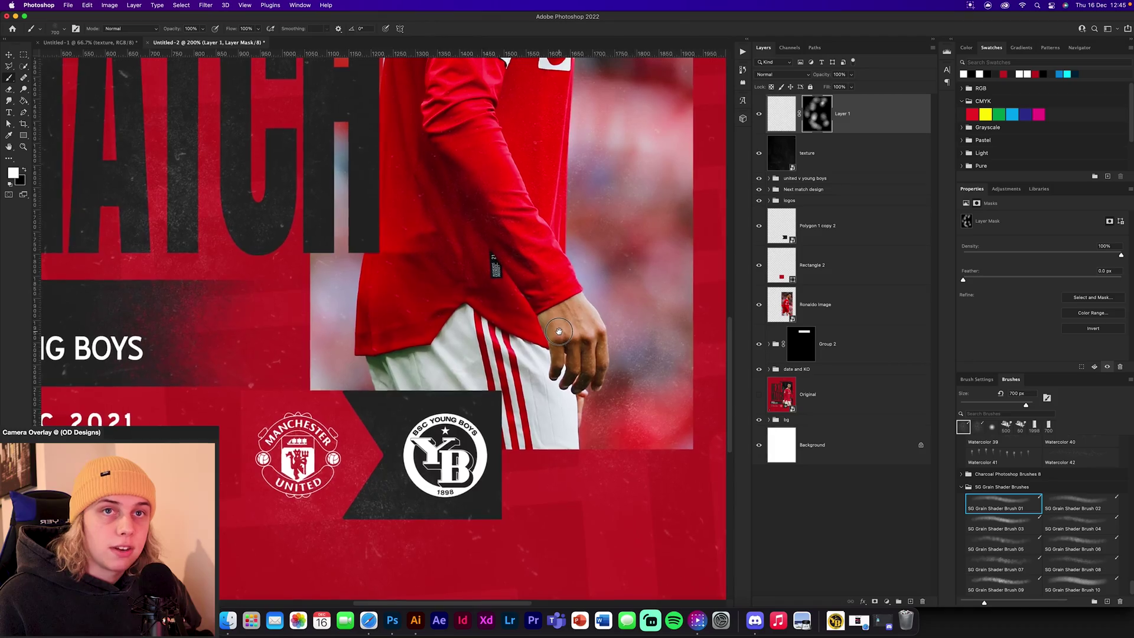
key(super+minus)
key(super+minus)
key(super+minus)
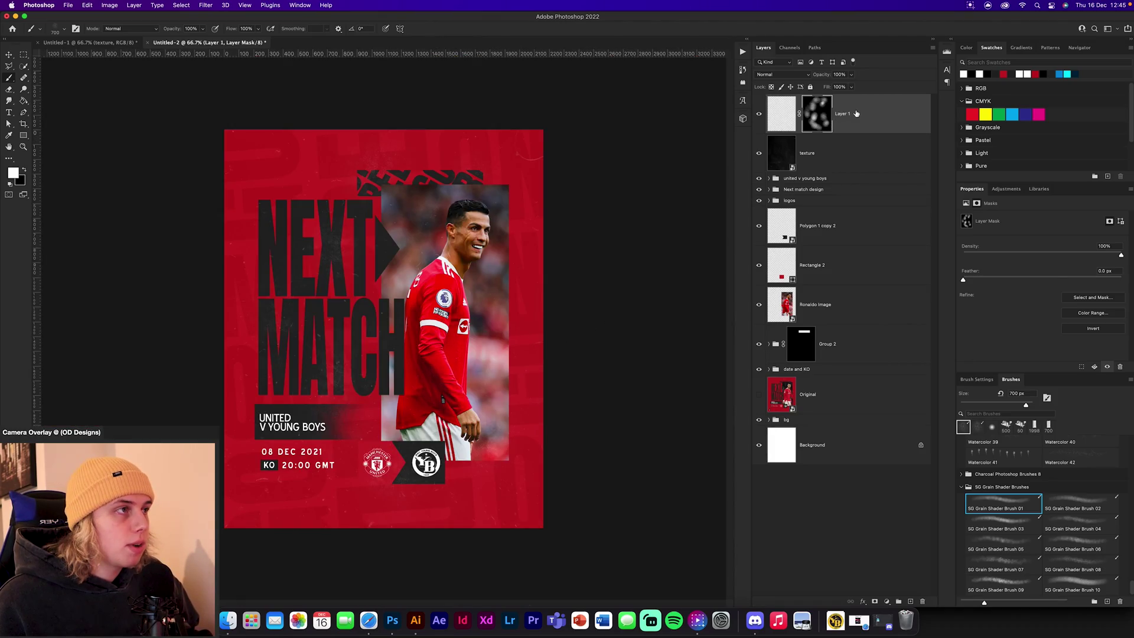
Stamp all visible layers into a new top layer and convert it to a smart object.
key(super+2)
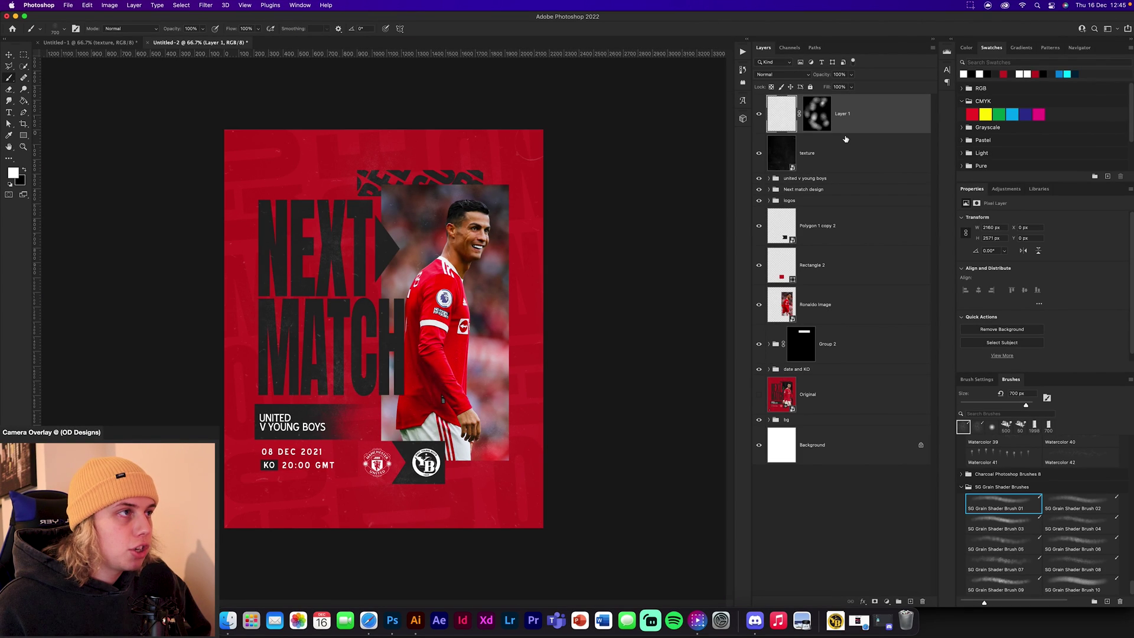
key(super+alt+shift+e)
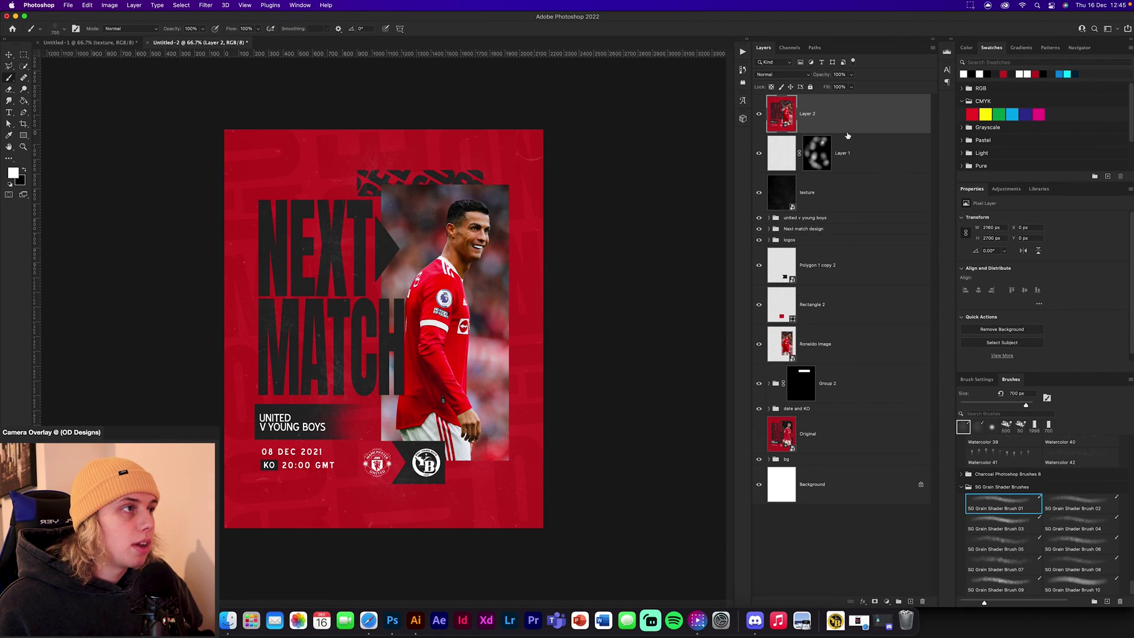
right_click(846, 120)
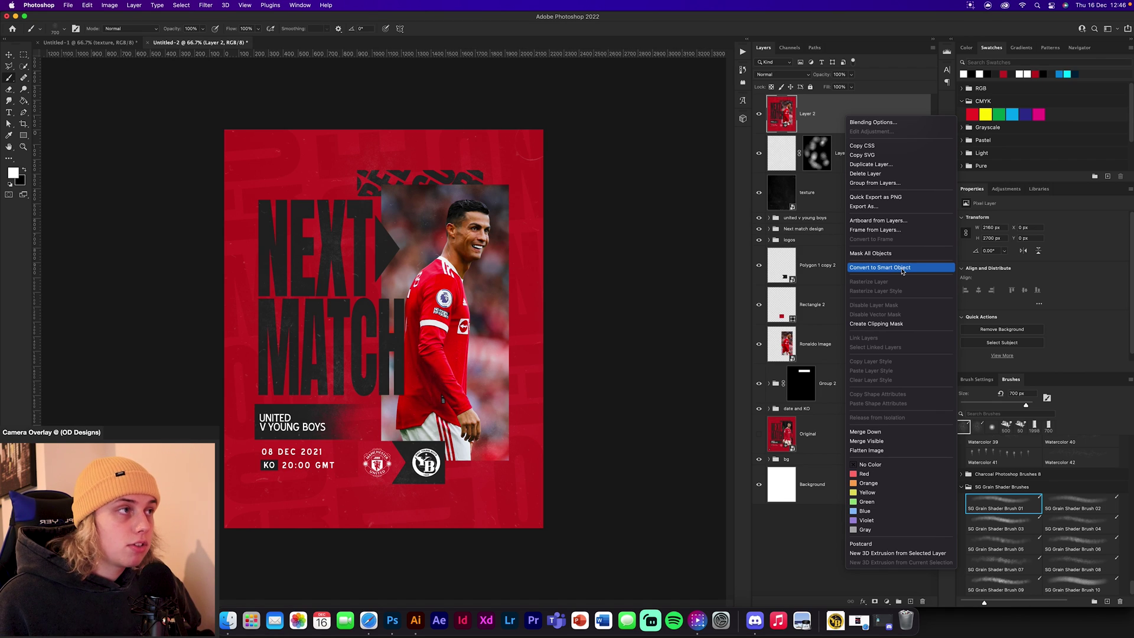
click(902, 268)
Open the Camera Raw Filter with contrast +9, highlights -8, shadows -11, whites +8, blacks +9, texture +10, clarity +13, dehaze +7, vibrance +4, saturation +9.
key(v)
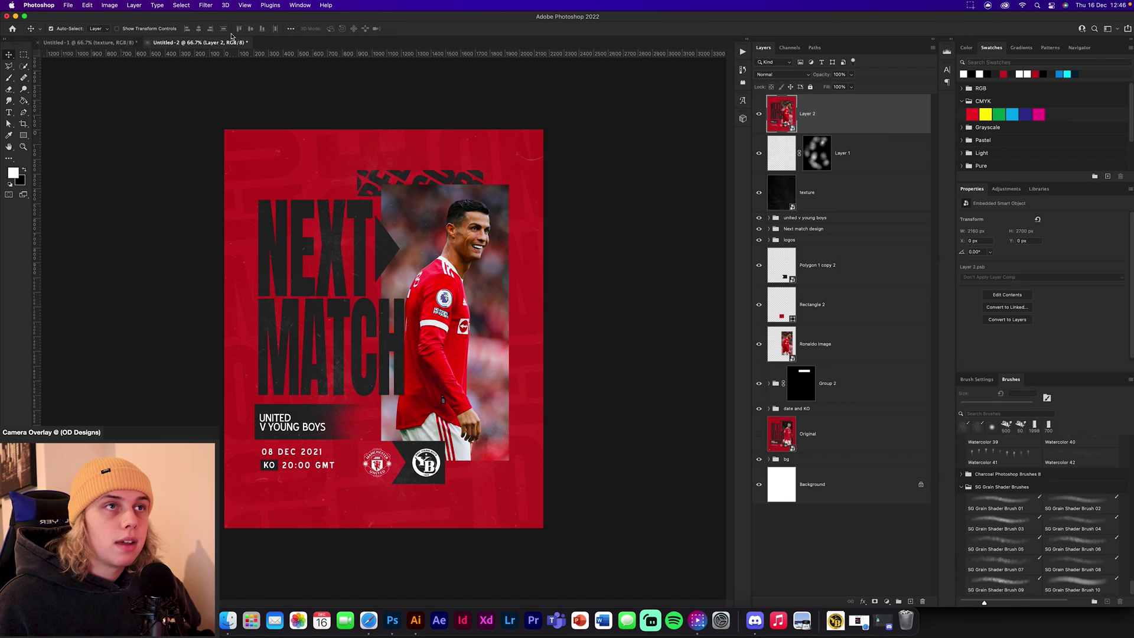
click(206, 5)
click(225, 74)
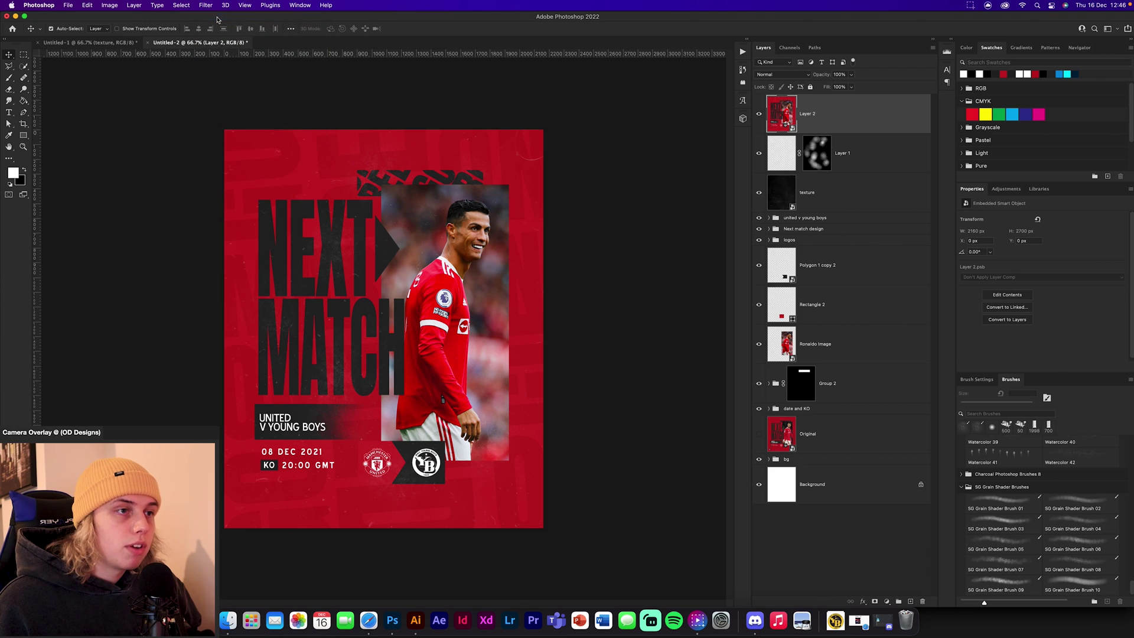
drag(969, 236, 972, 235)
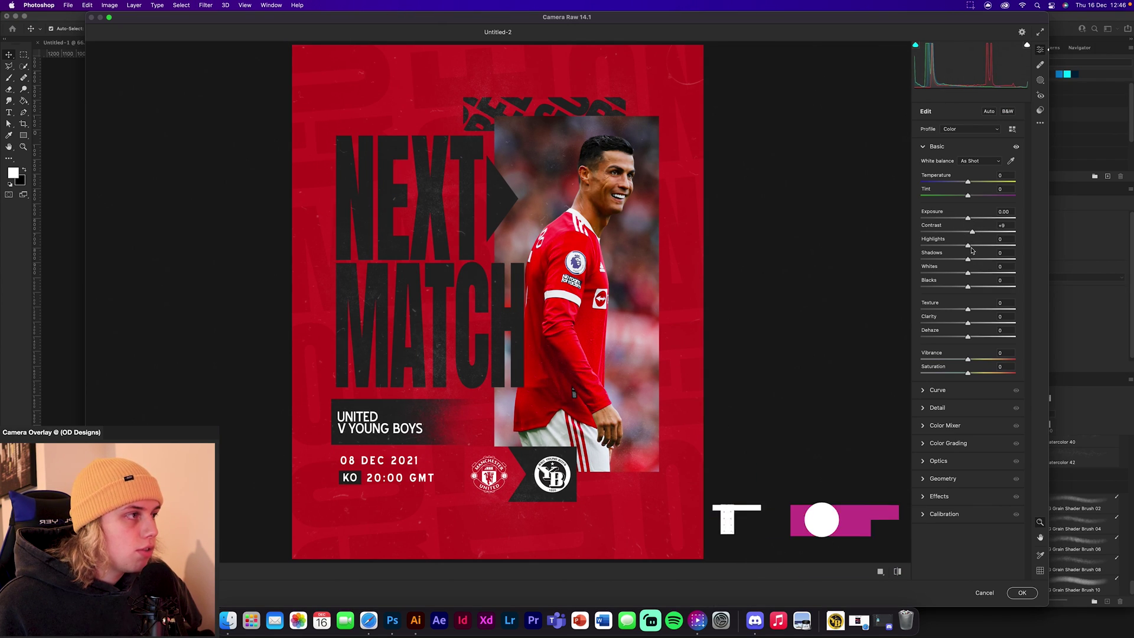
drag(968, 246, 977, 310)
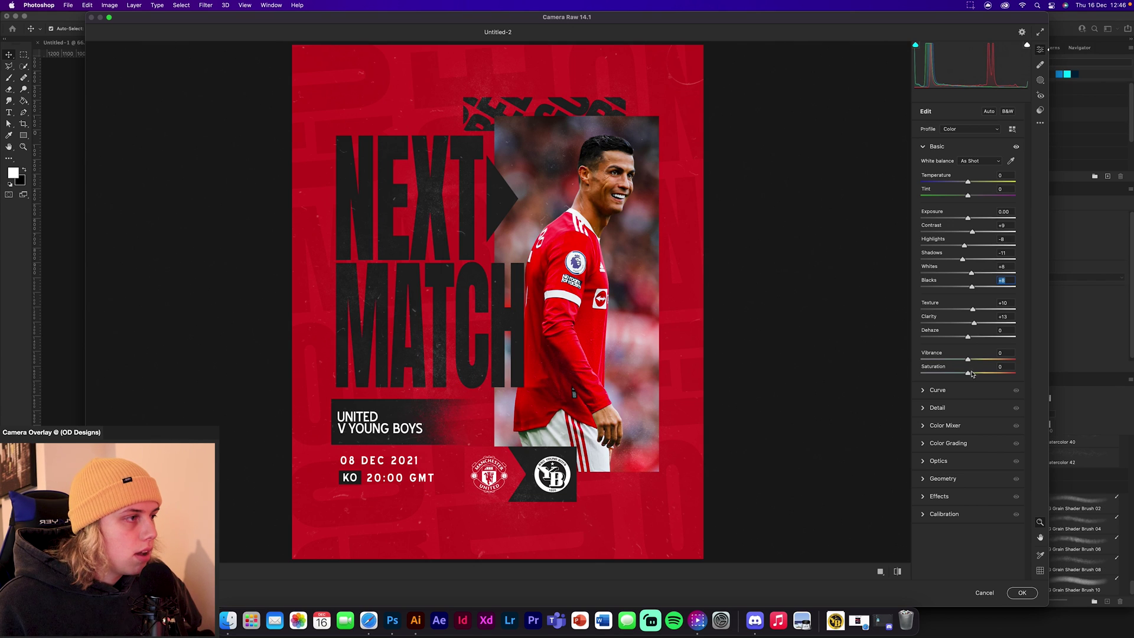
drag(971, 374, 972, 337)
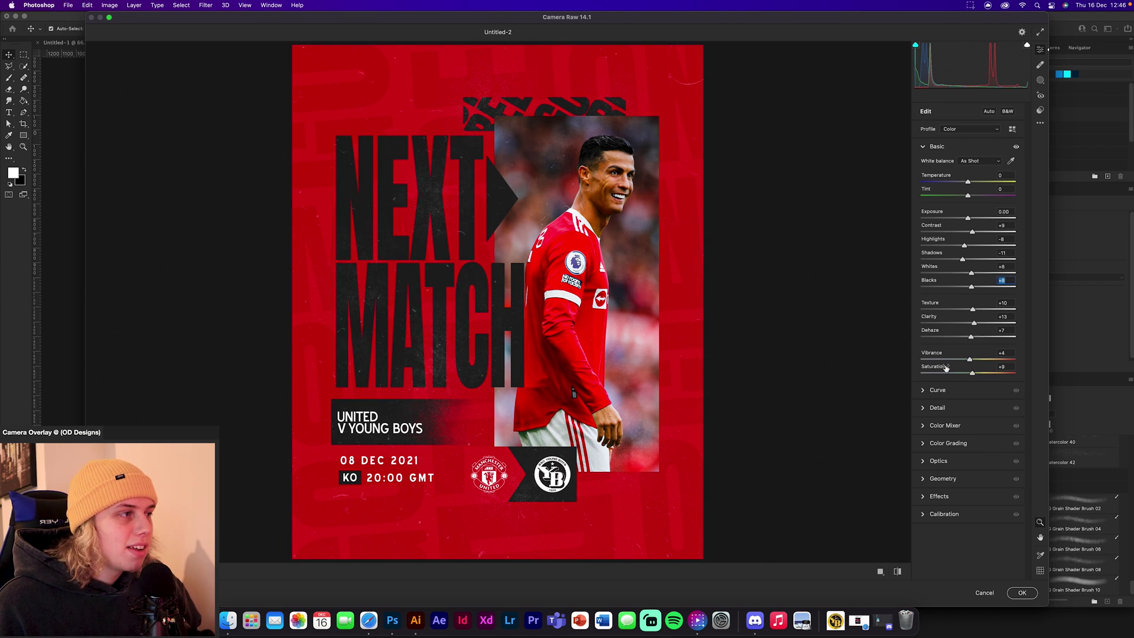
Adjust the tone curve slightly, and set sharpening to 16 with noise reduction and color noise reduction at 13.
click(938, 390)
drag(973, 234, 974, 230)
click(937, 337)
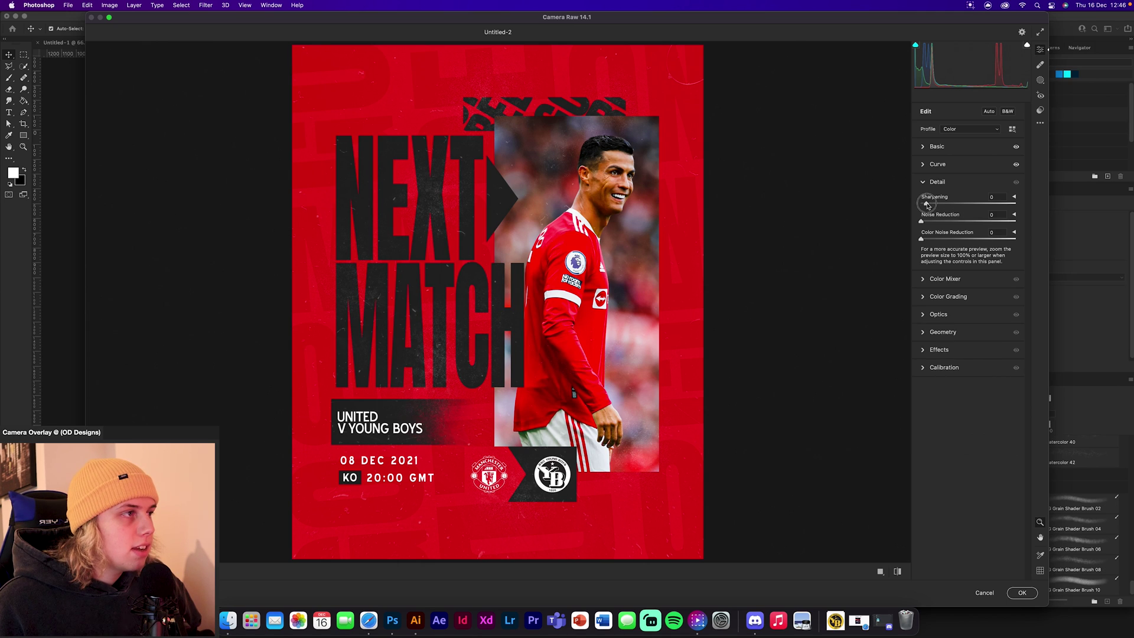
drag(921, 204, 934, 239)
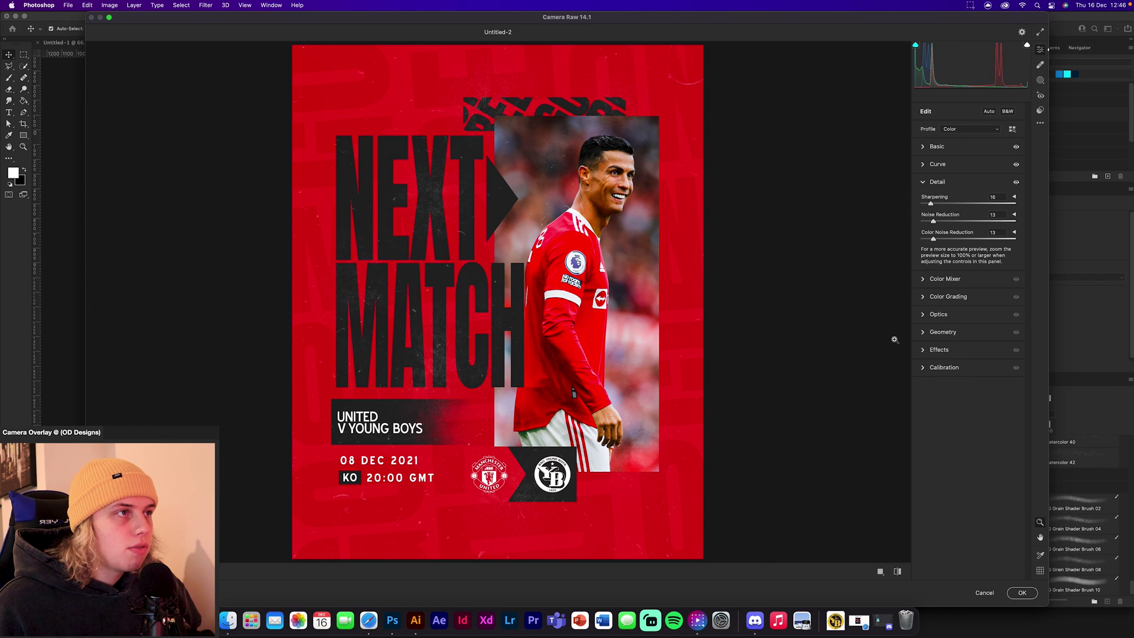
Shift the hue of the reds to -8 in the Color Mixer.
click(939, 278)
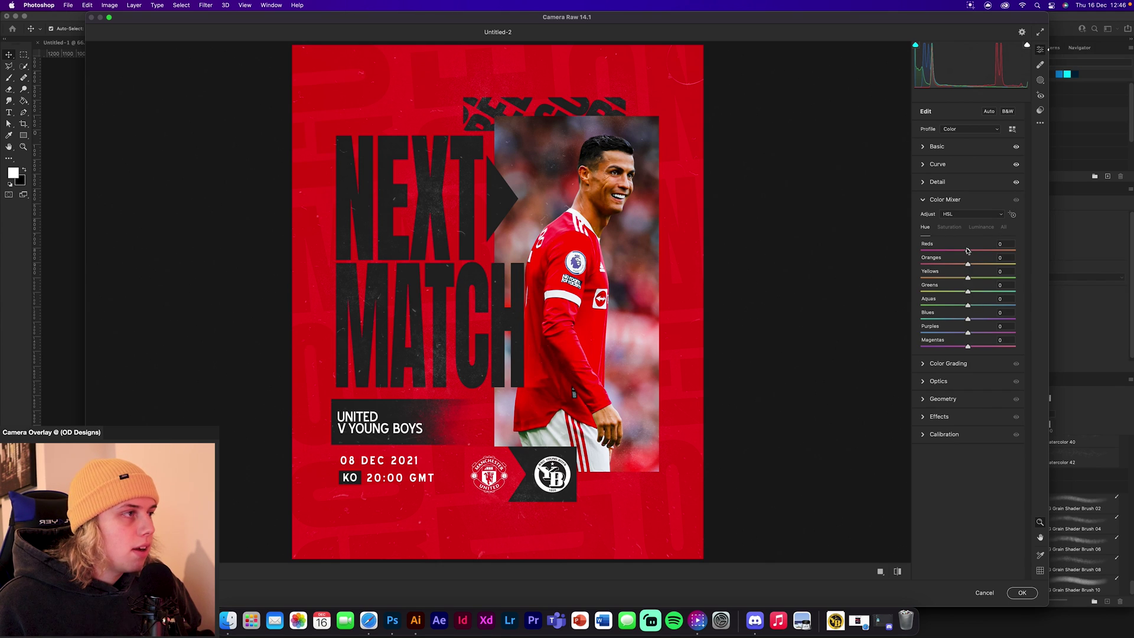
drag(967, 250, 965, 252)
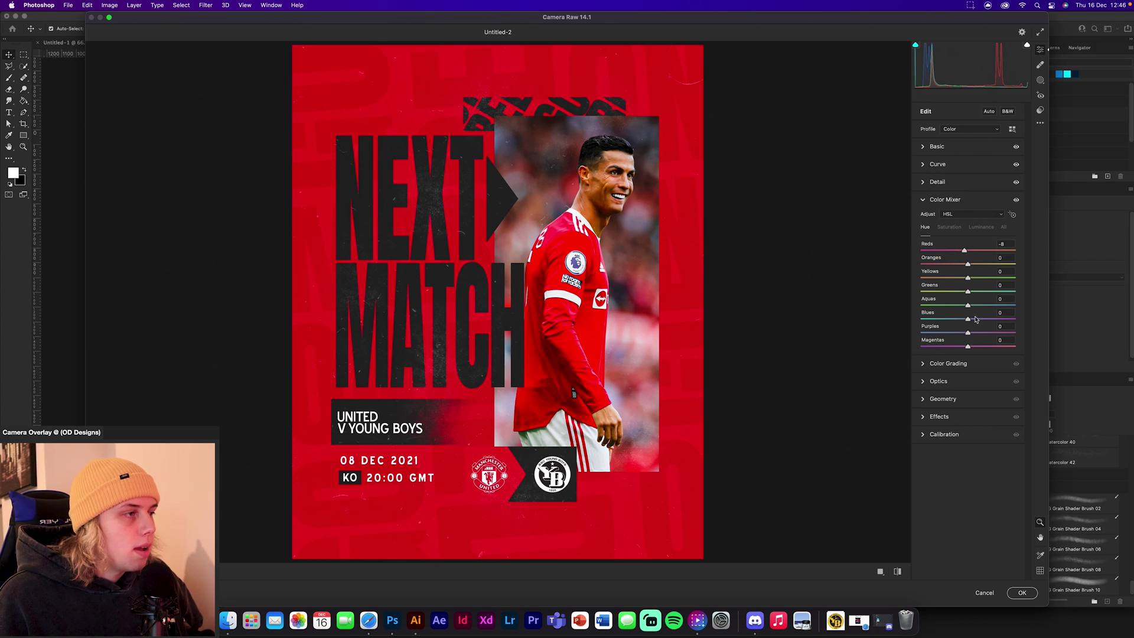
click(932, 363)
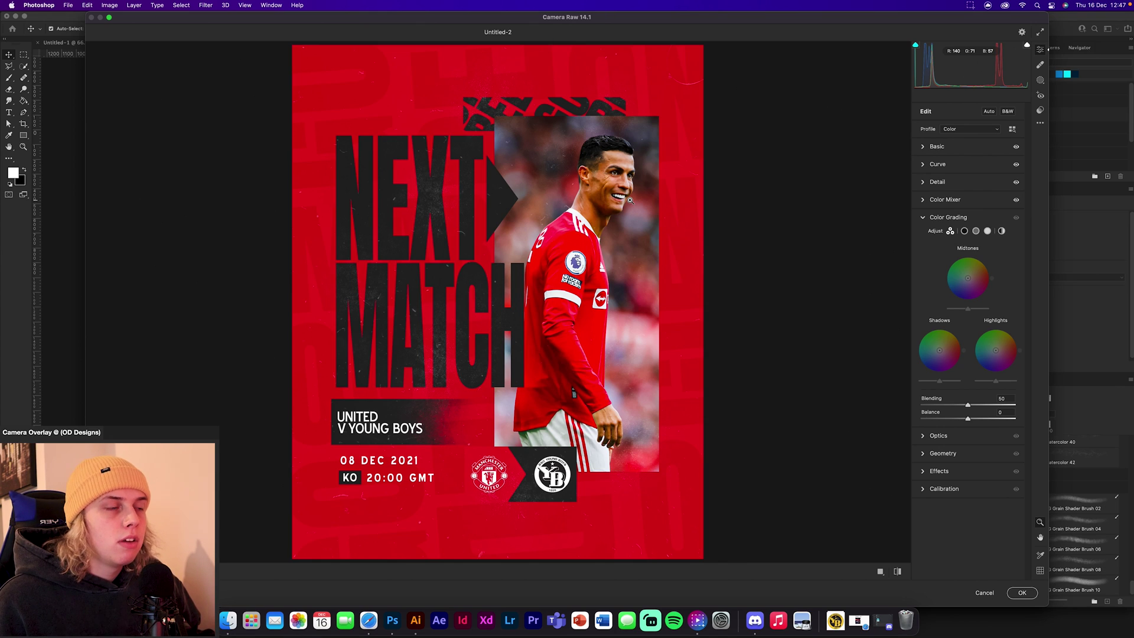
Add effects grain of 15 and vignetting of -9 to the poster, and compare it with the unfiltered version.
click(939, 435)
click(927, 333)
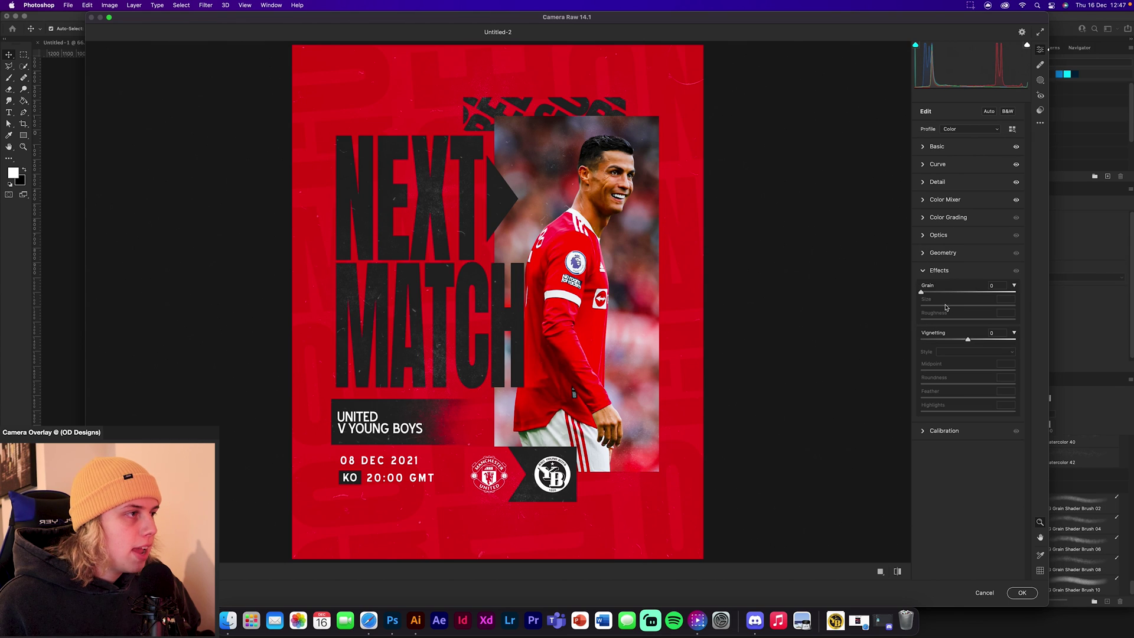
drag(924, 293, 932, 294)
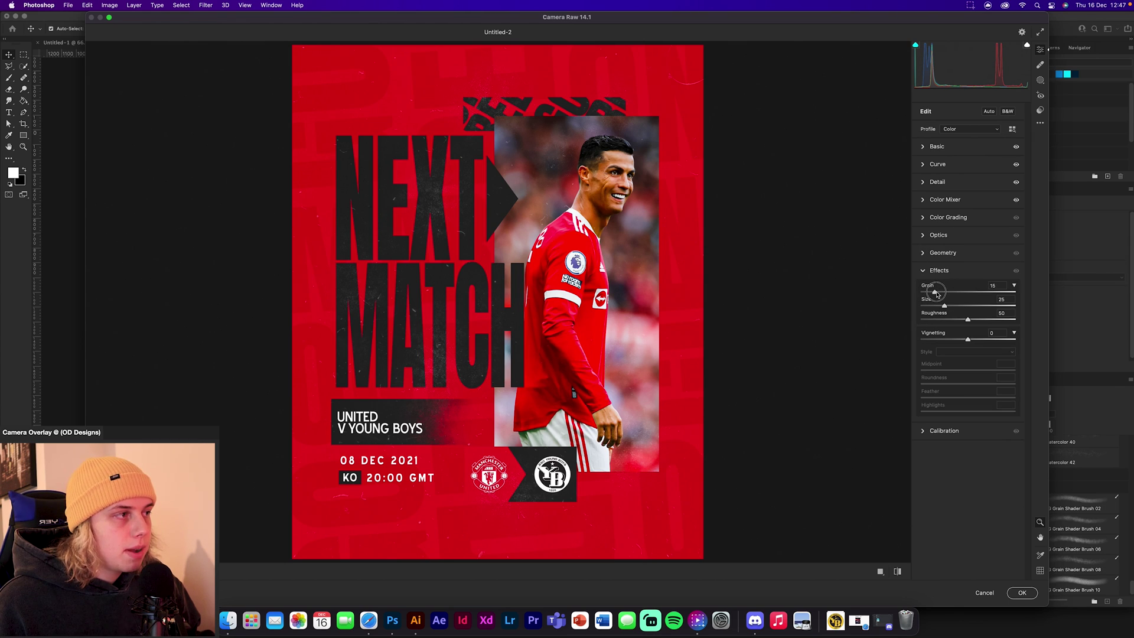
drag(973, 343, 963, 343)
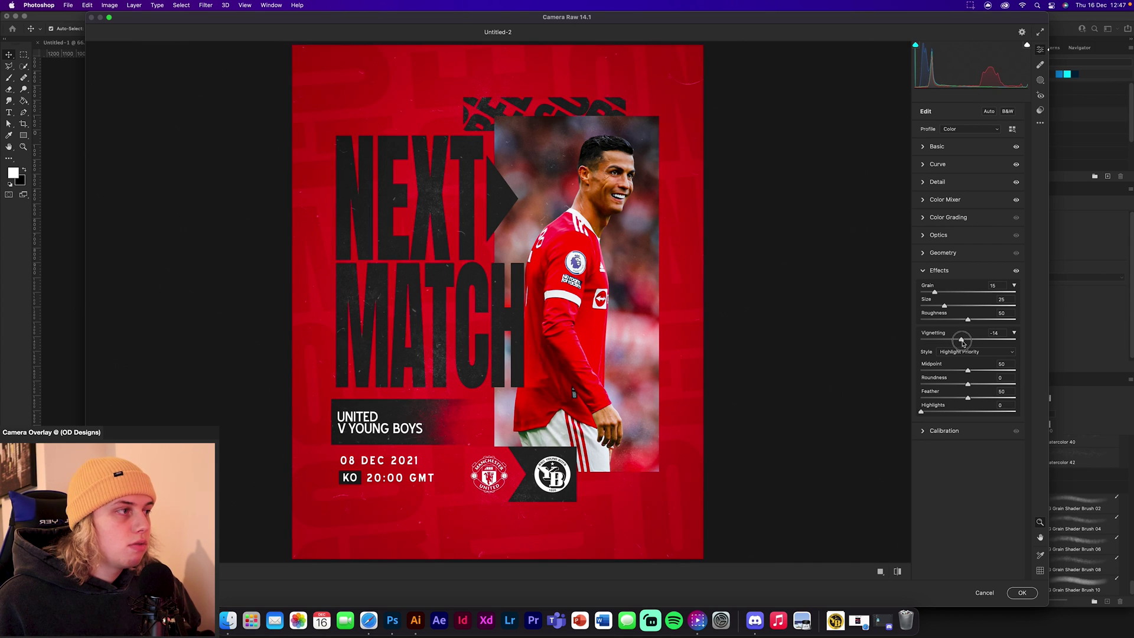
click(880, 571)
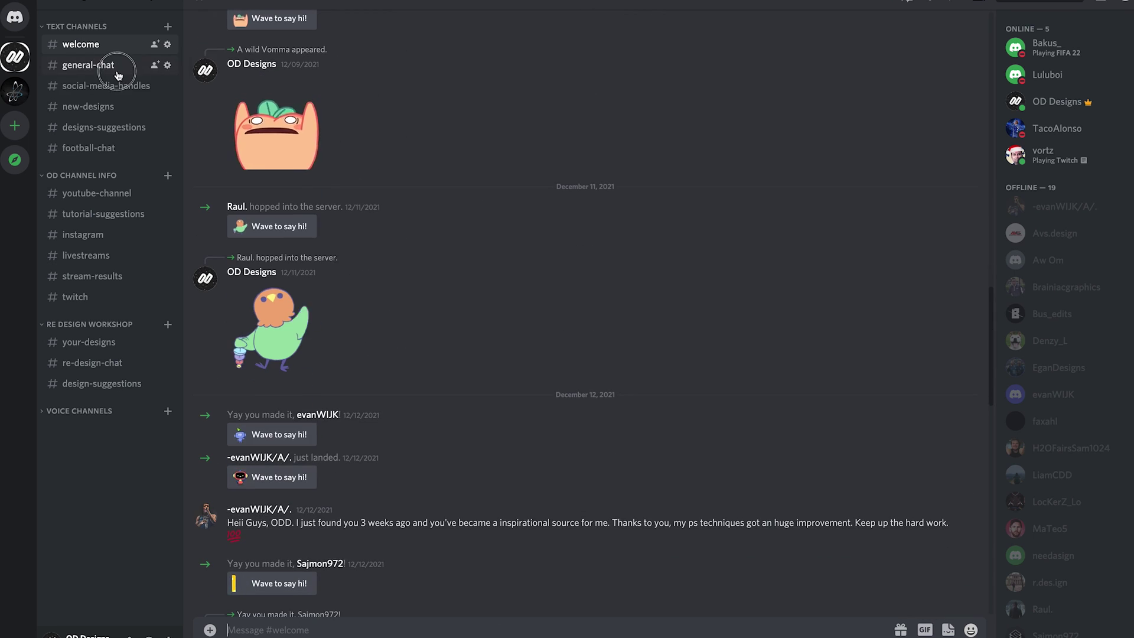
Switch to the Discord server and look through general-chat and the posters members shared in new-designs.
click(88, 65)
scroll(597, 332, up, 5)
scroll(362, 283, up, 5)
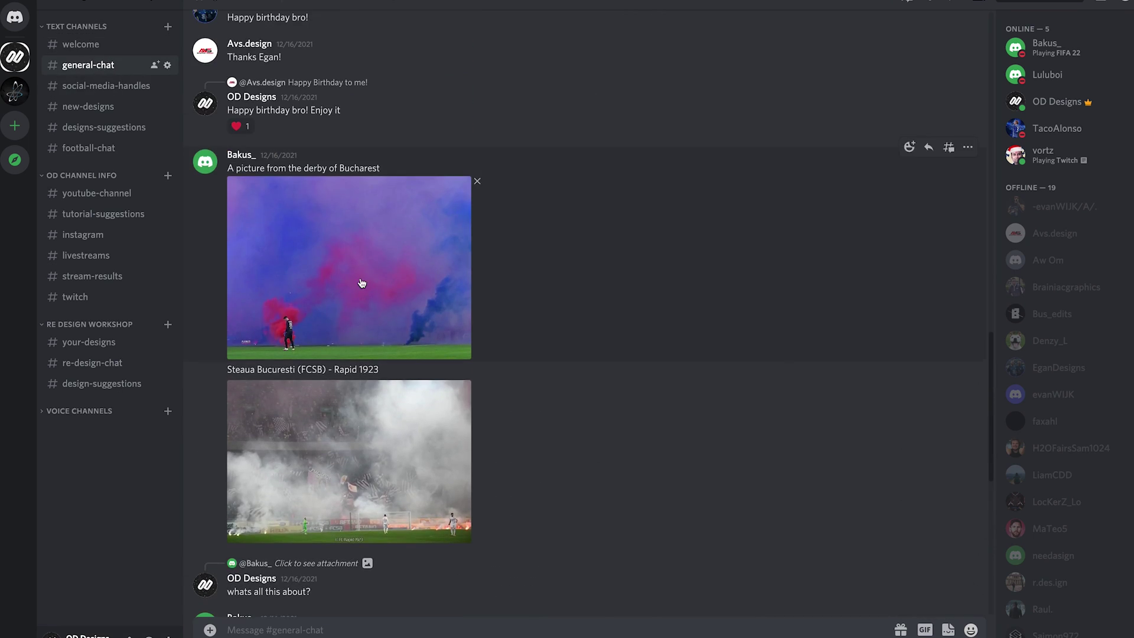
click(104, 109)
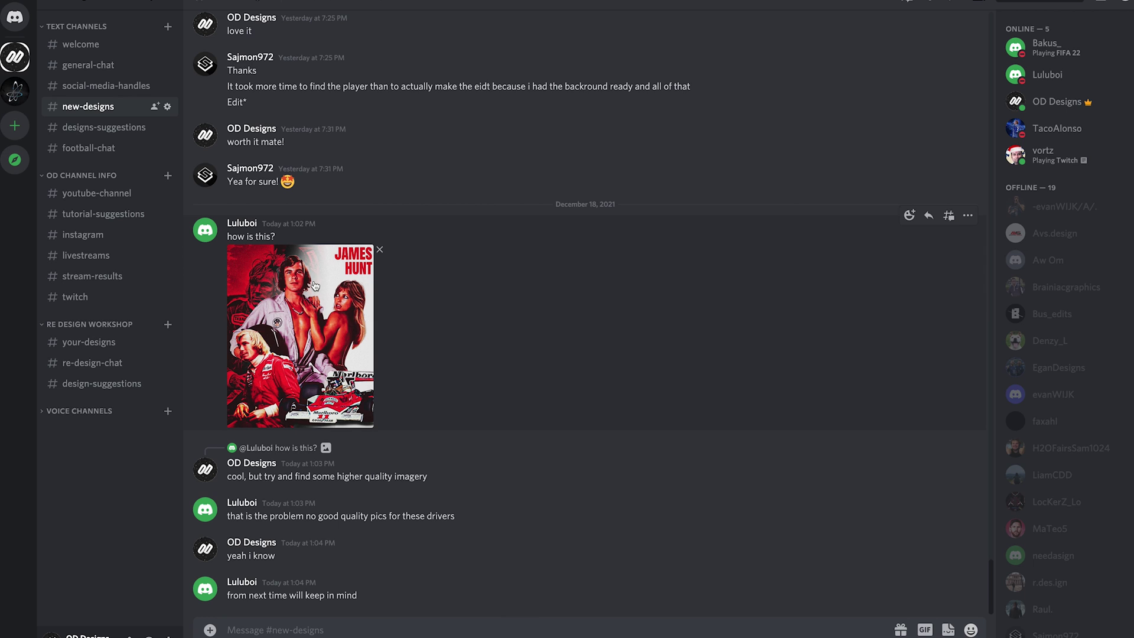
scroll(478, 330, up, 10)
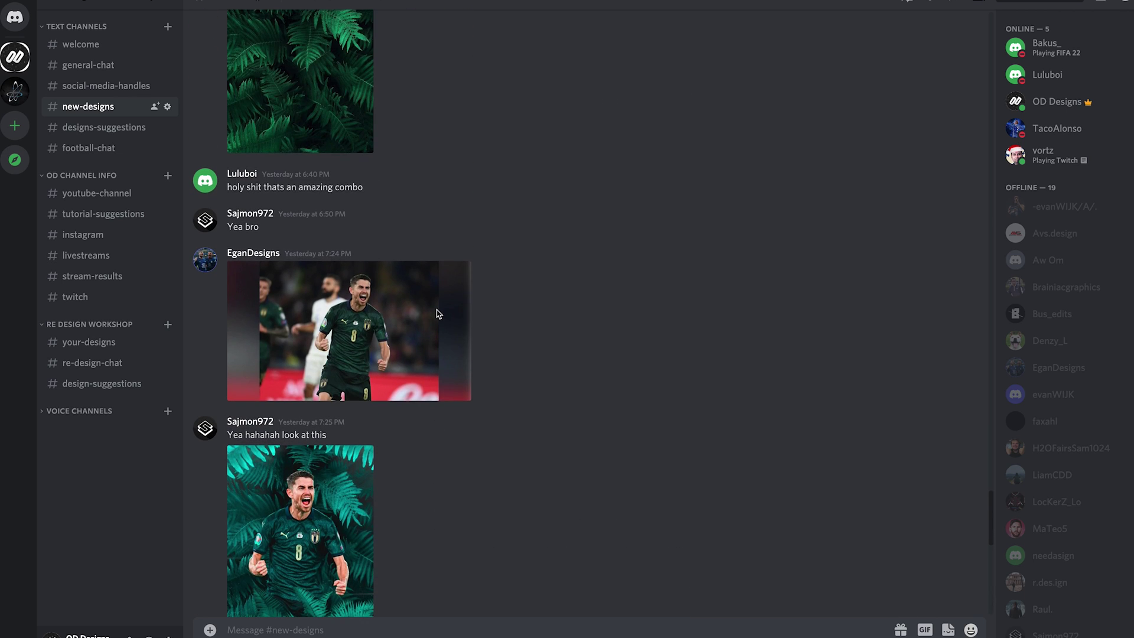
scroll(434, 313, up, 10)
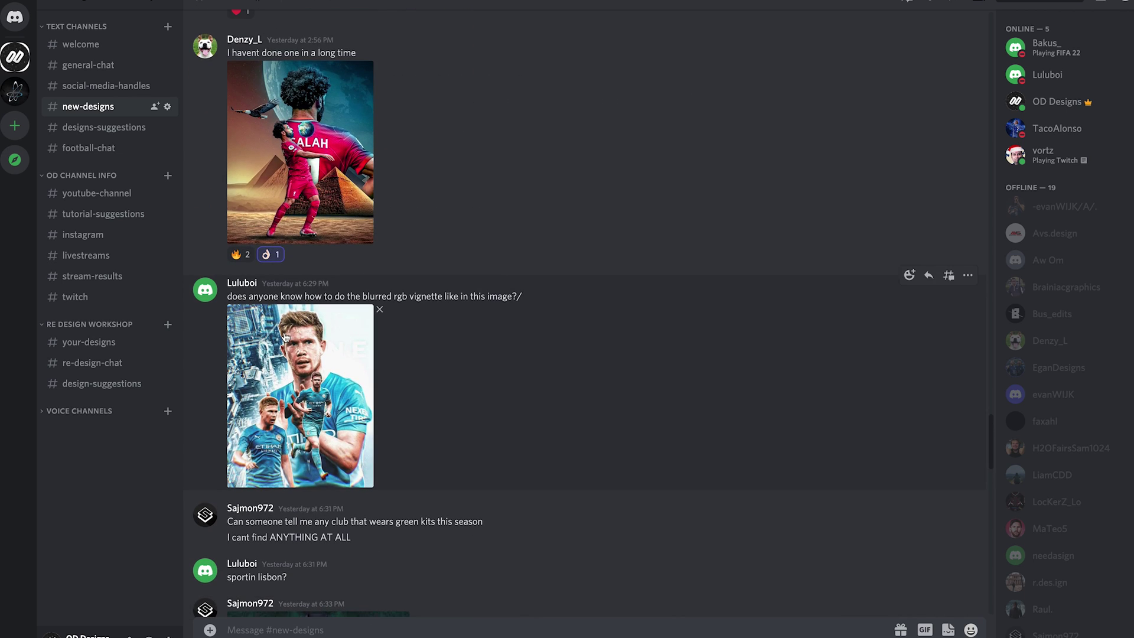
scroll(567, 308, up, 10)
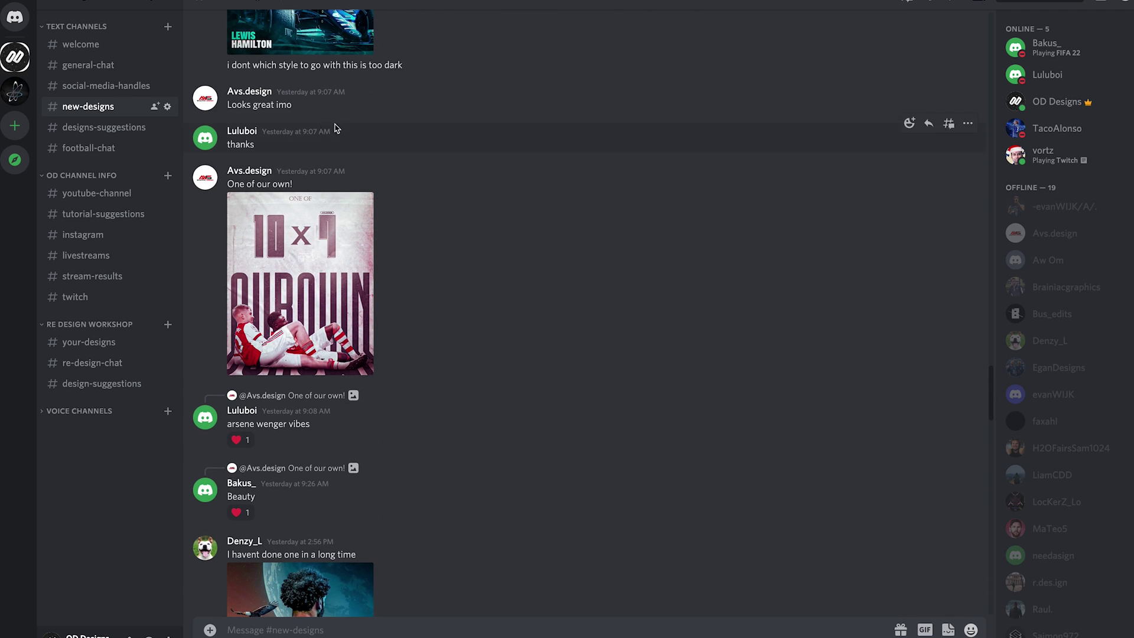
scroll(334, 124, up, 3)
scroll(420, 231, down, 20)
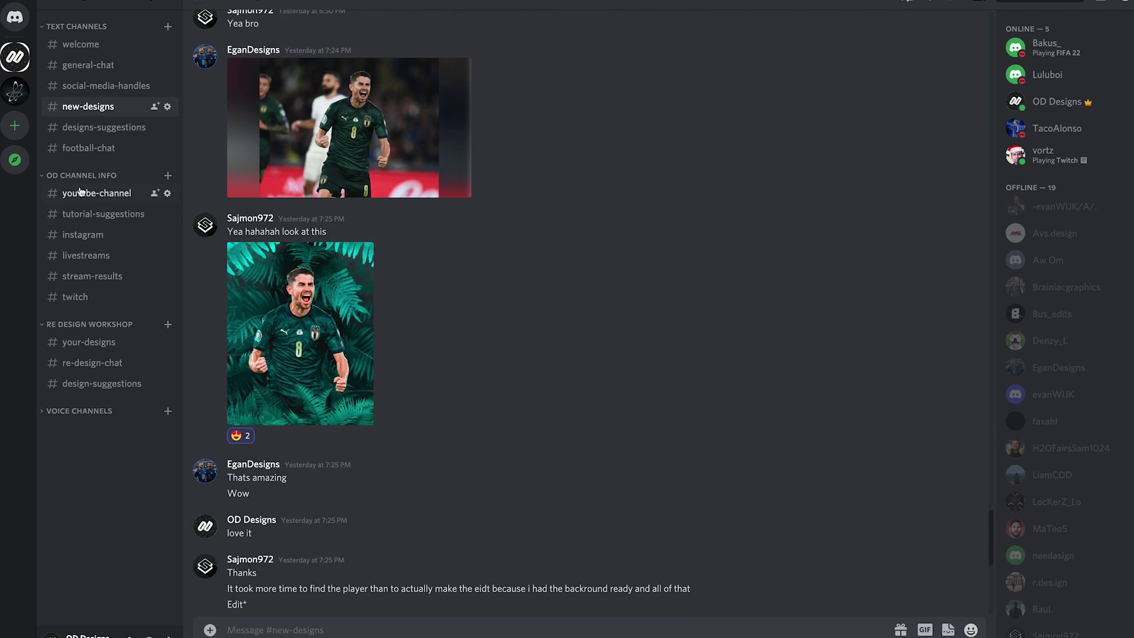
Look through the server's youtube-channel, instagram, livestreams, tutorial-suggestions and social-media-handles channels.
click(84, 195)
scroll(488, 272, up, 3)
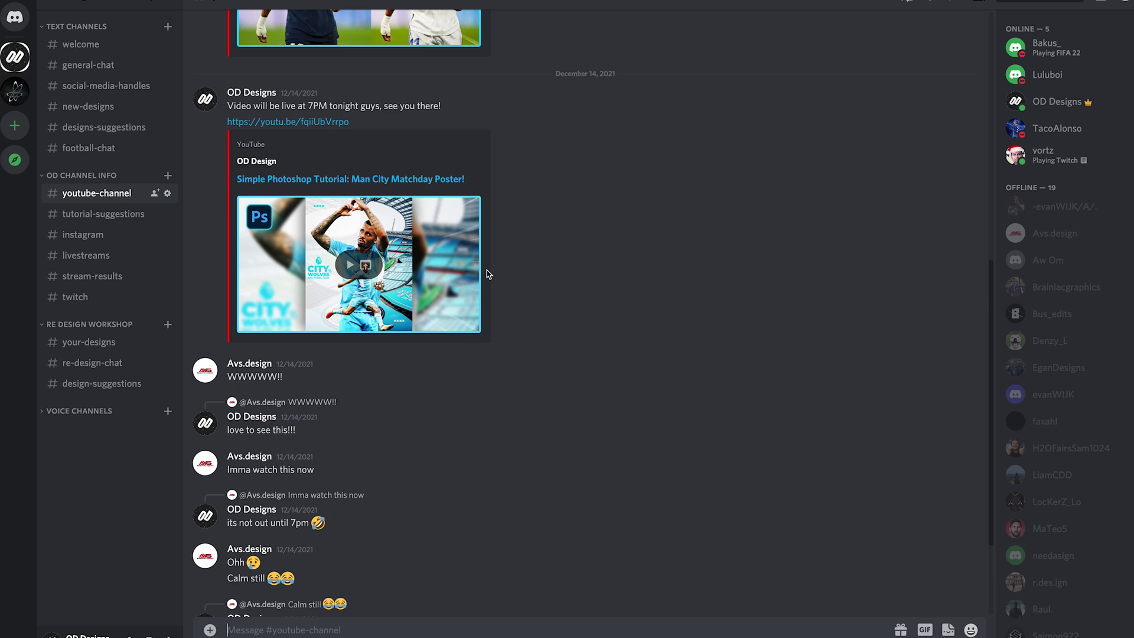
scroll(489, 274, down, 2)
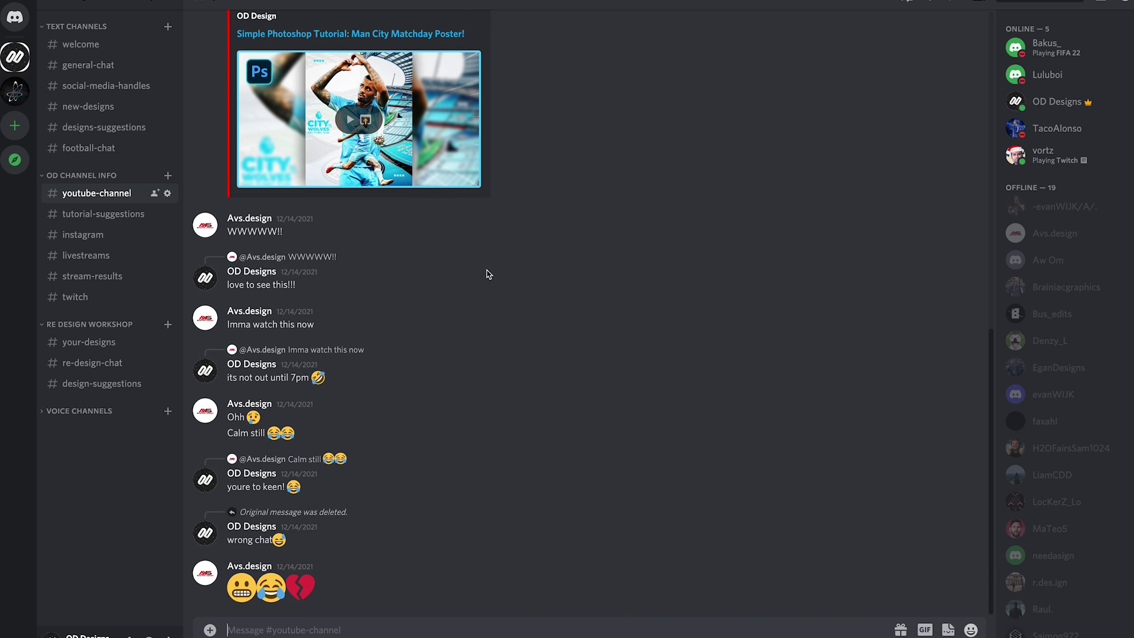
click(105, 238)
click(76, 258)
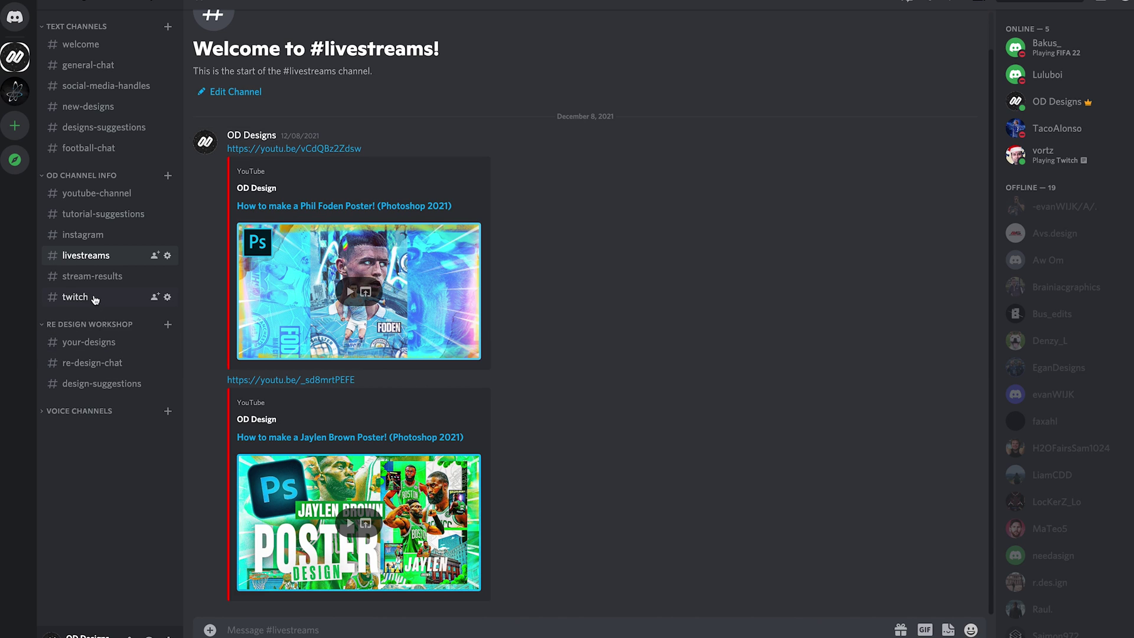
click(111, 217)
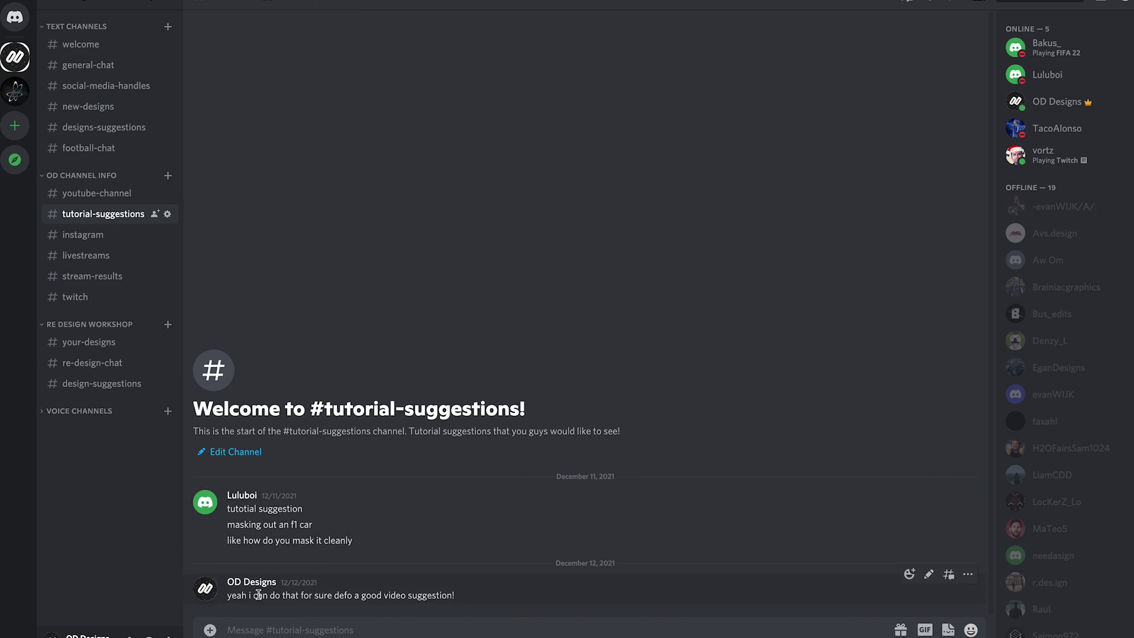
click(99, 88)
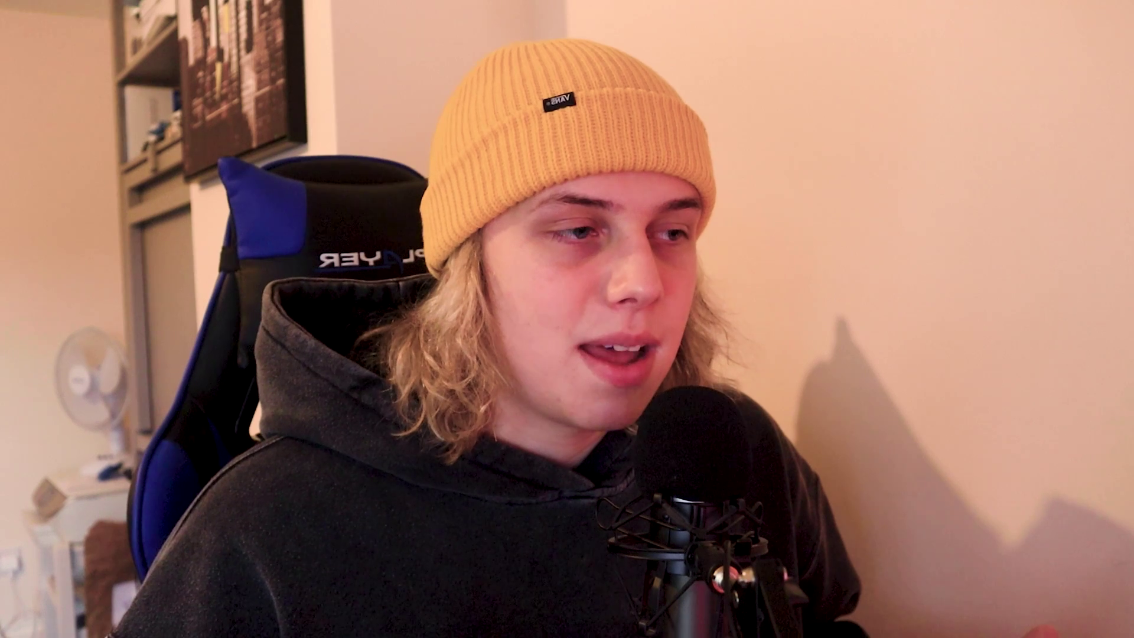